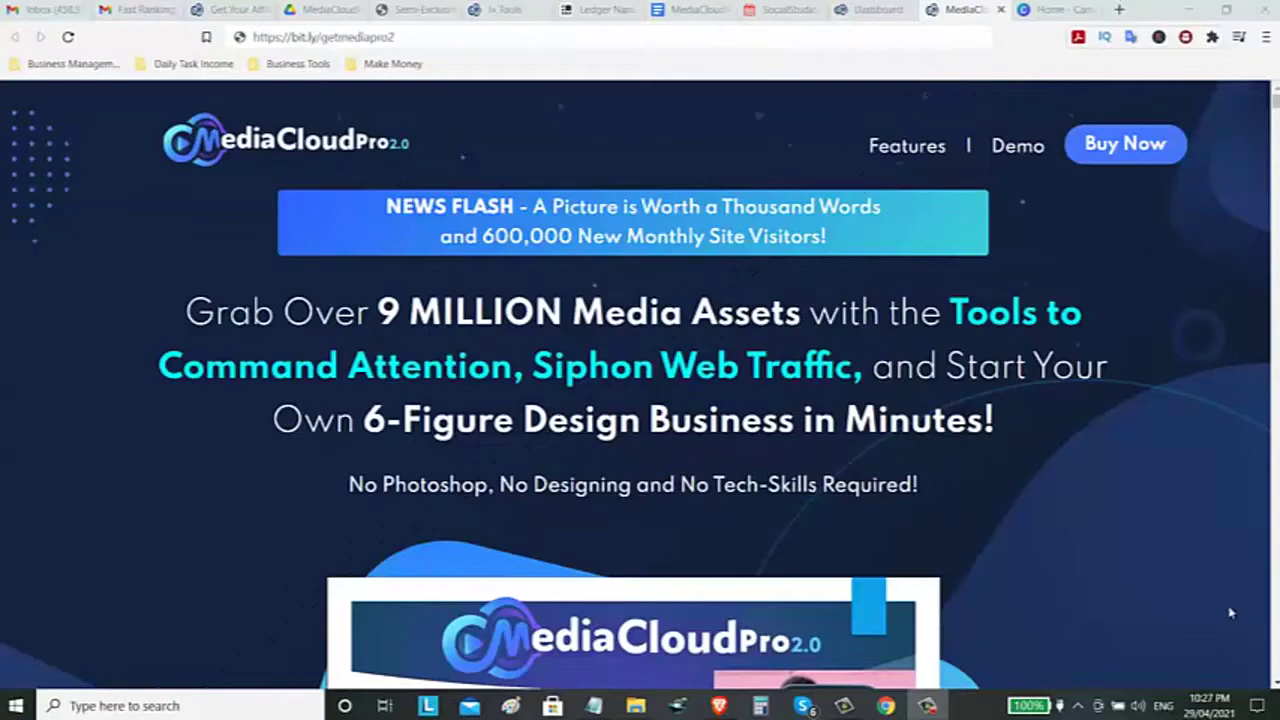
Step: Scroll down the sales page to the feature checklist, Get Instant Access button and 30-day guarantee badges
scroll(1204, 531, down, 1)
scroll(1204, 531, down, 2)
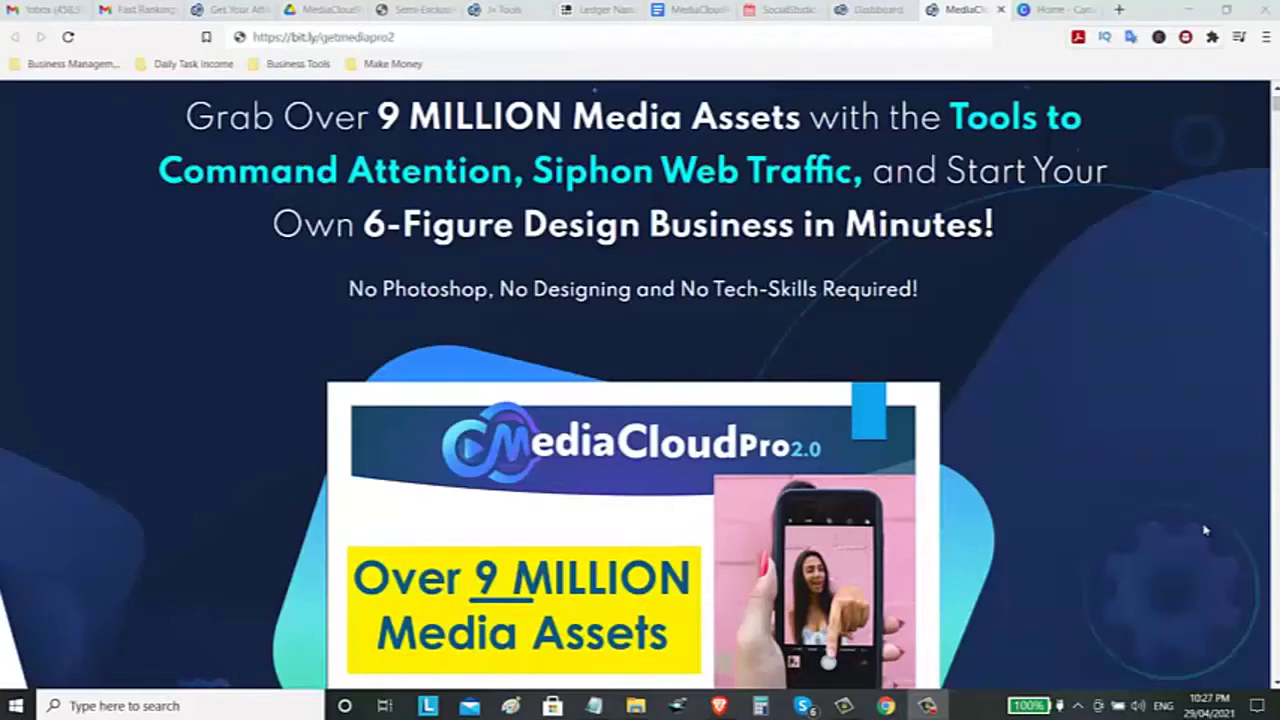
scroll(1195, 530, down, 1)
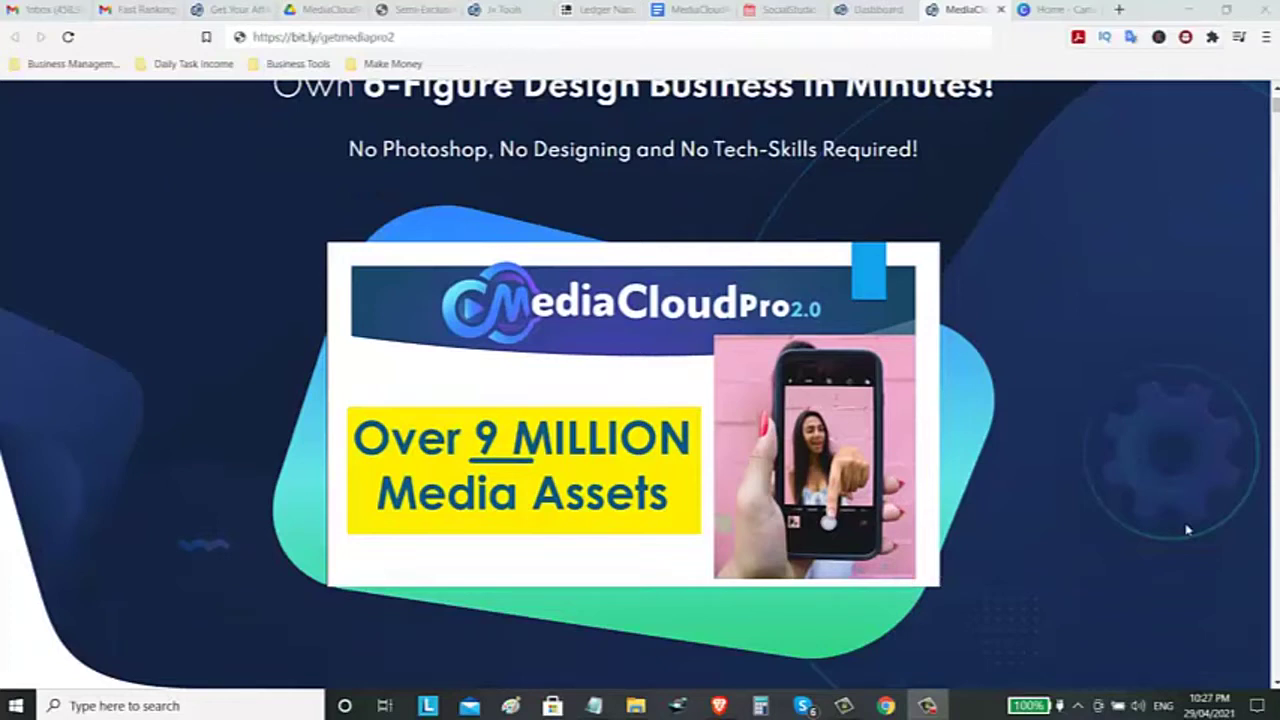
scroll(1015, 530, down, 1)
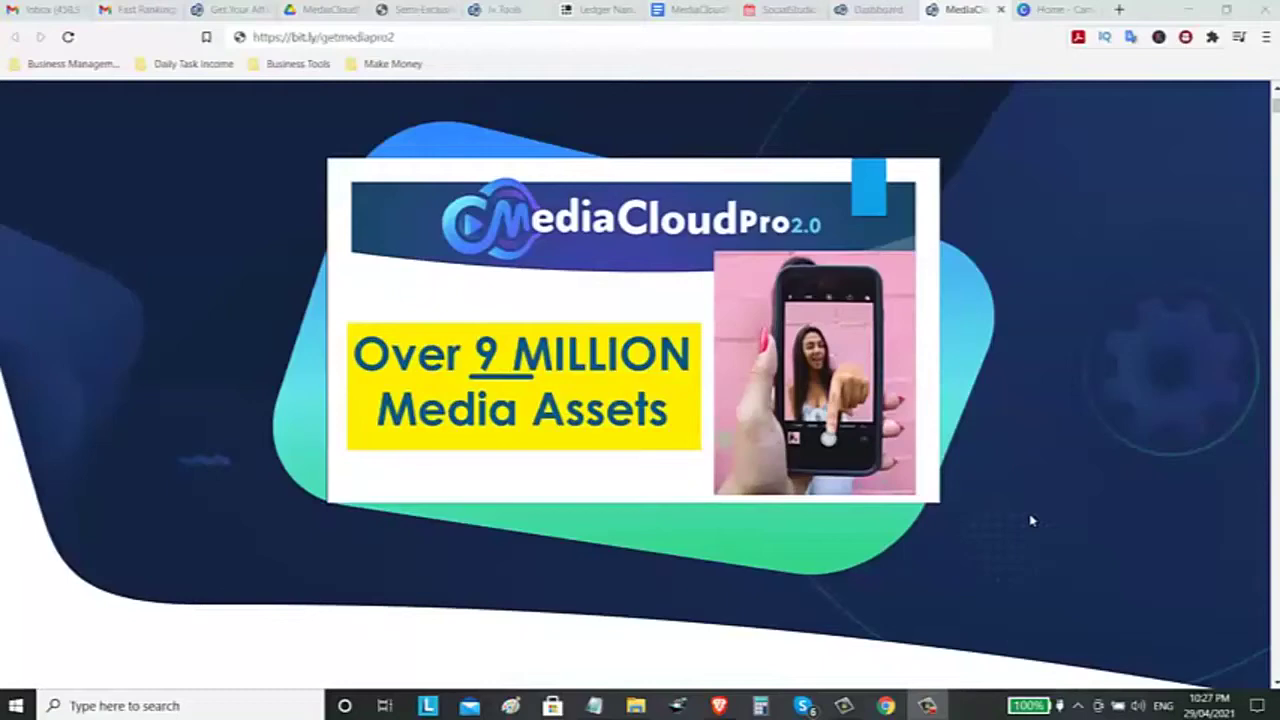
scroll(858, 405, down, 5)
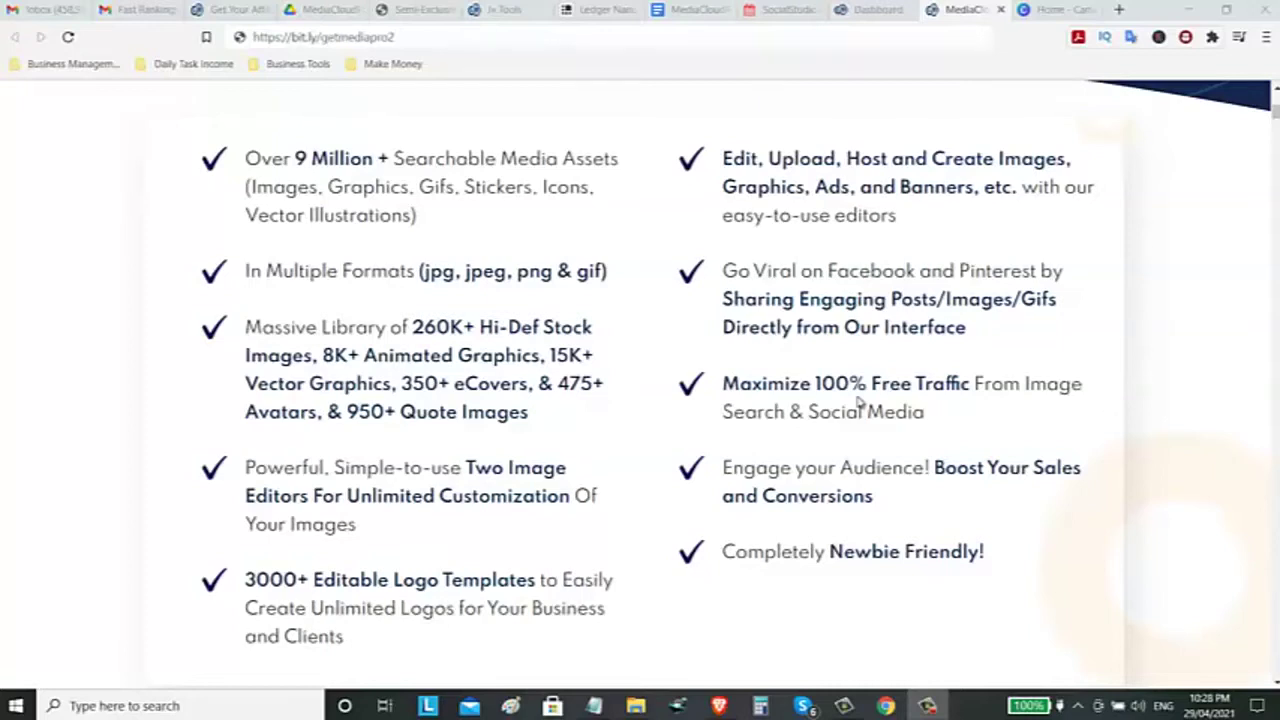
scroll(660, 410, down, 1)
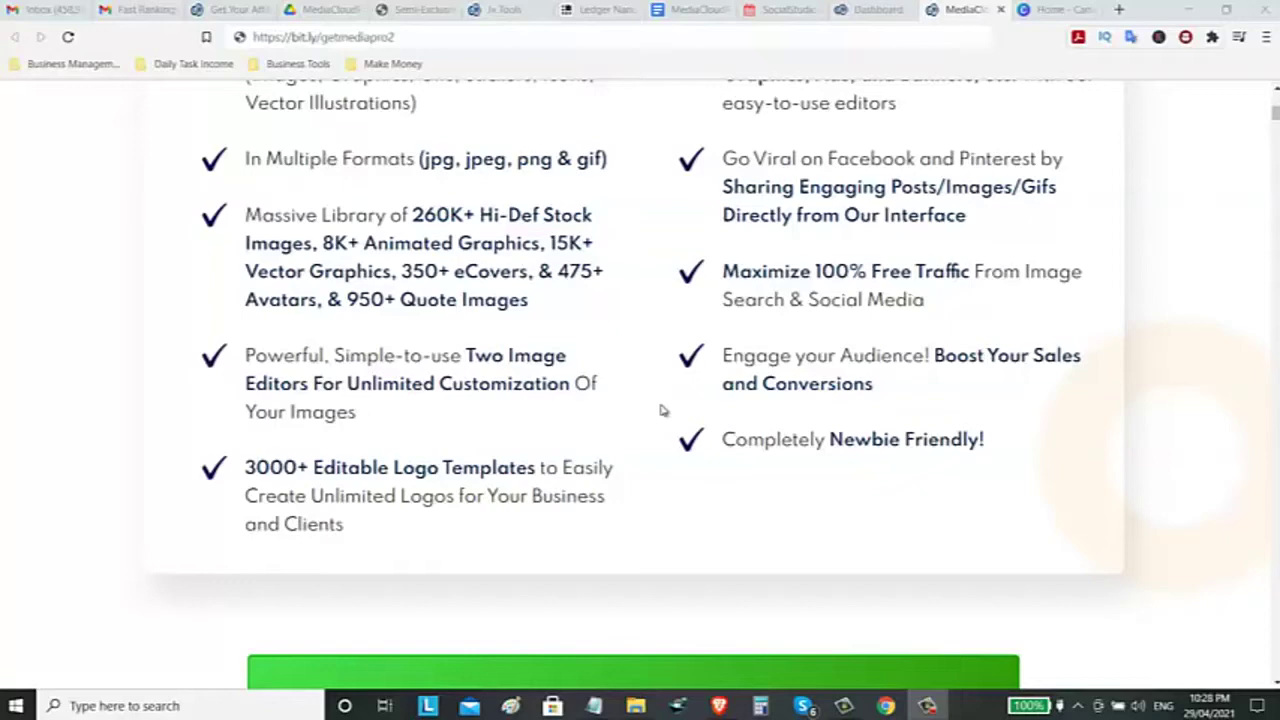
scroll(665, 408, down, 2)
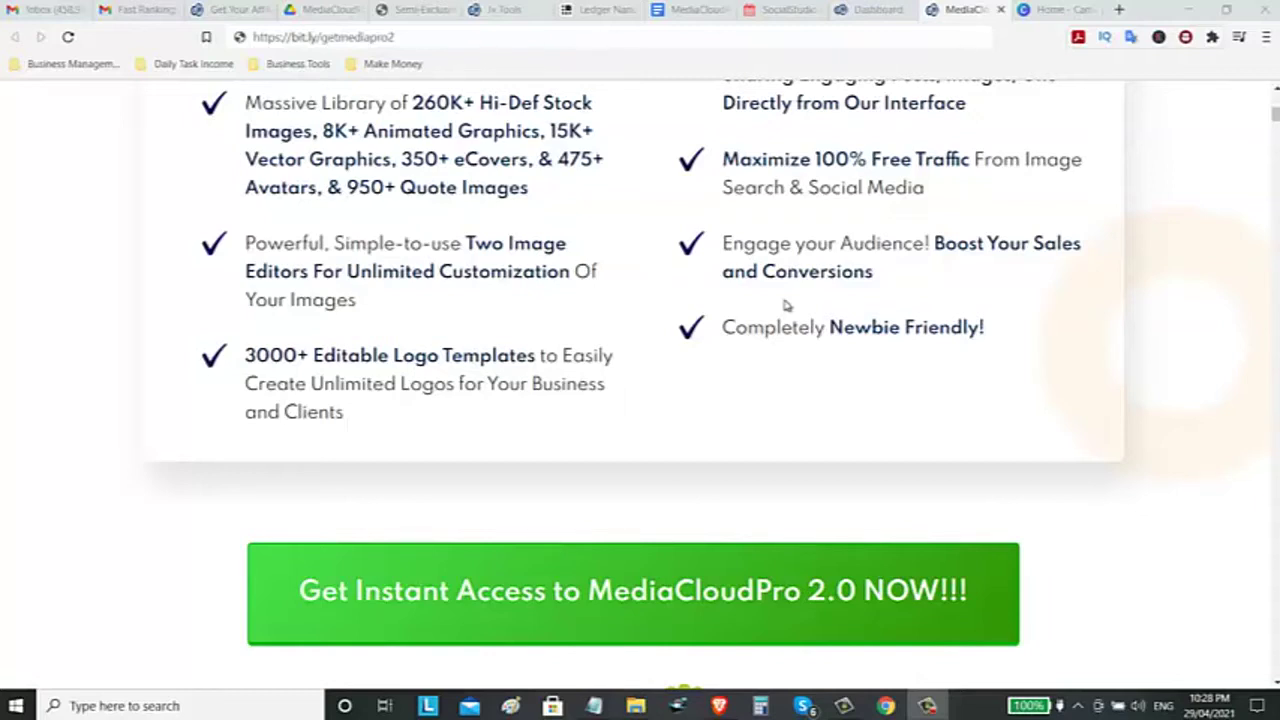
scroll(786, 305, down, 2)
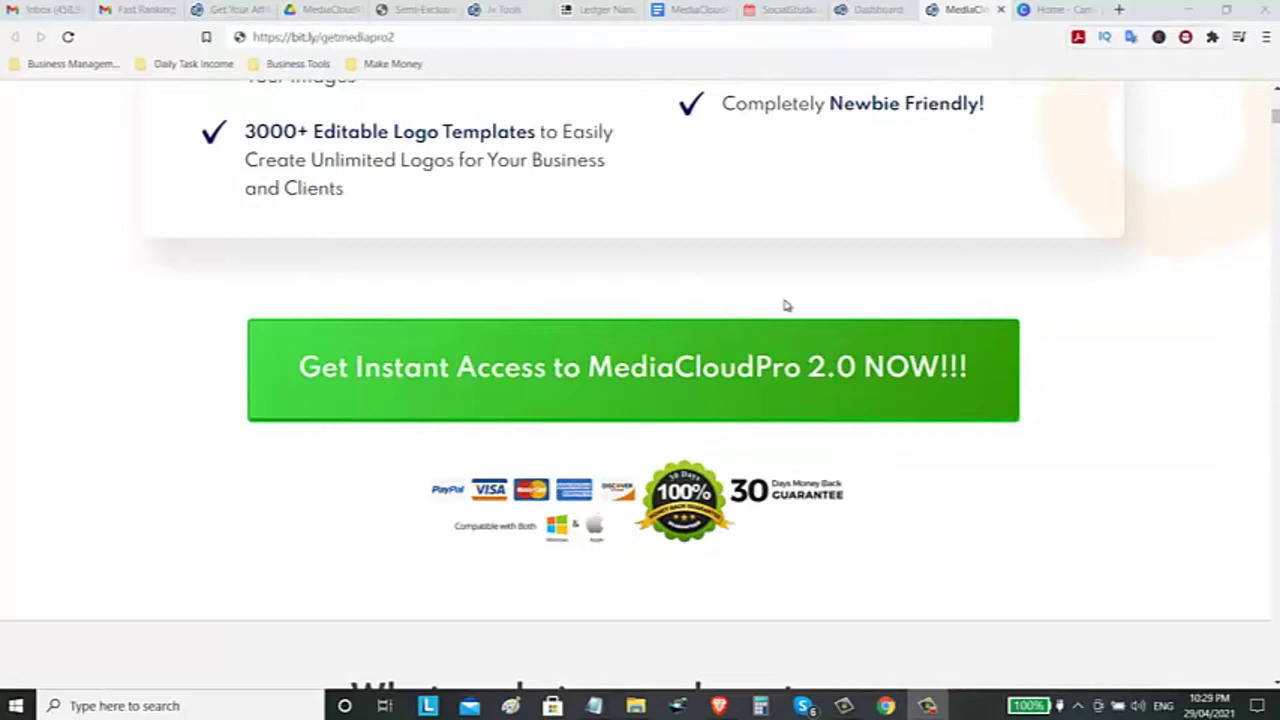
Step: Scroll down through the customer testimonials and earnings screenshots
scroll(786, 305, down, 5)
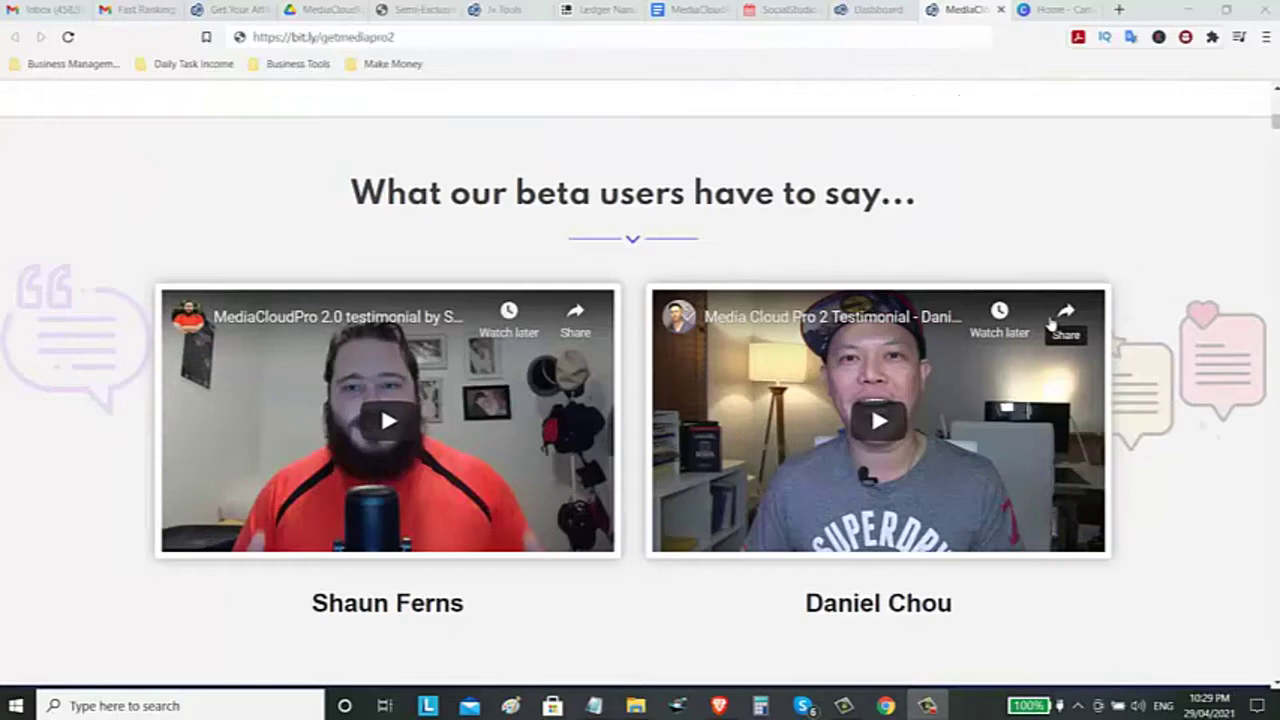
scroll(1190, 340, down, 1)
scroll(1190, 340, down, 2)
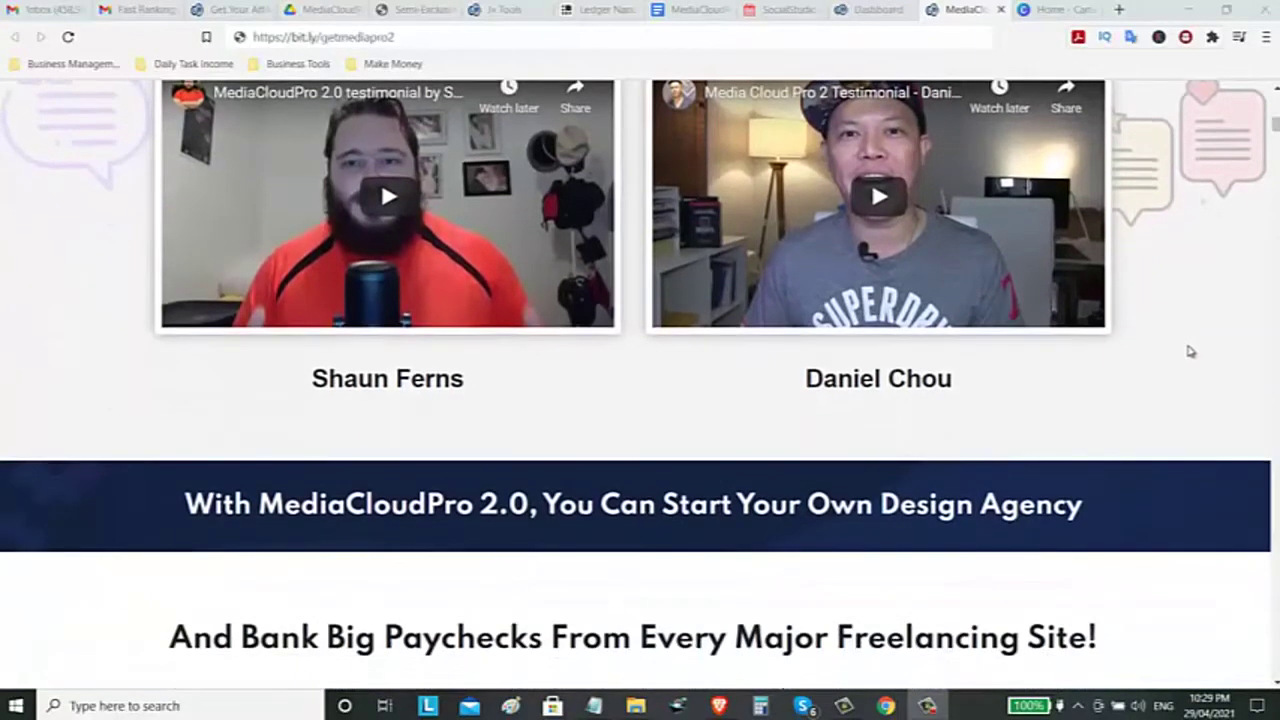
scroll(1190, 351, down, 2)
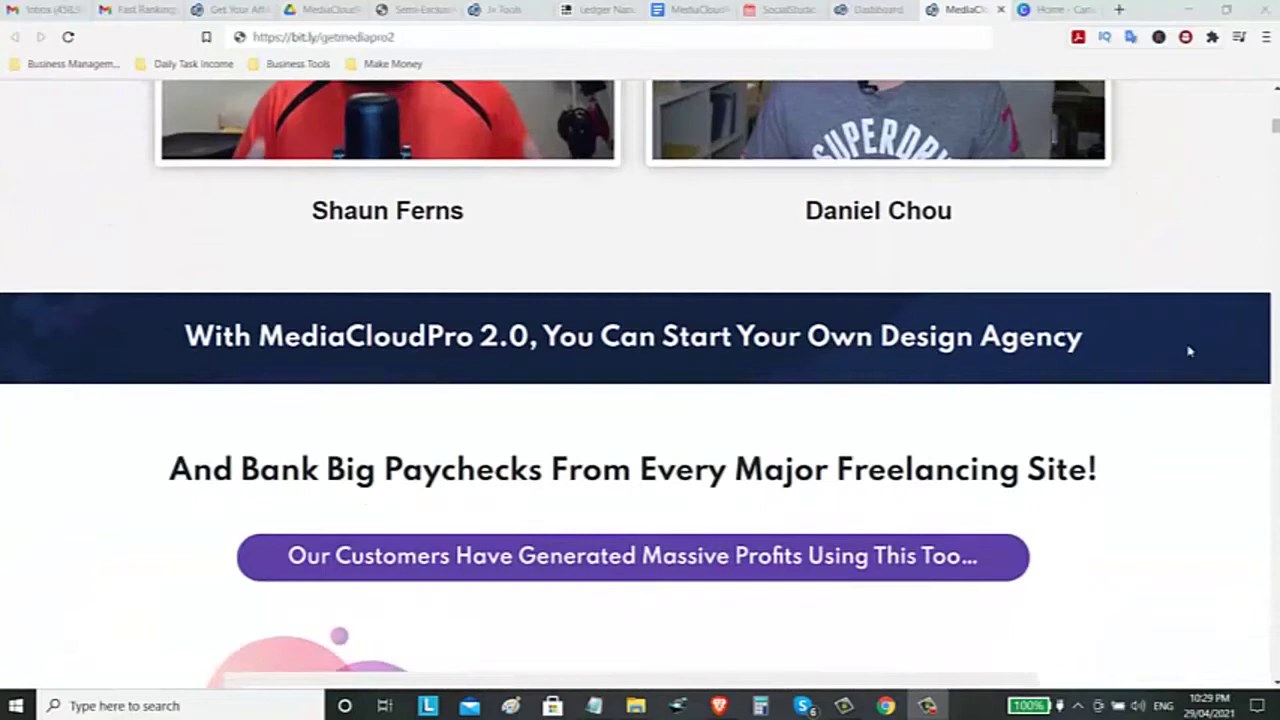
scroll(1190, 351, down, 4)
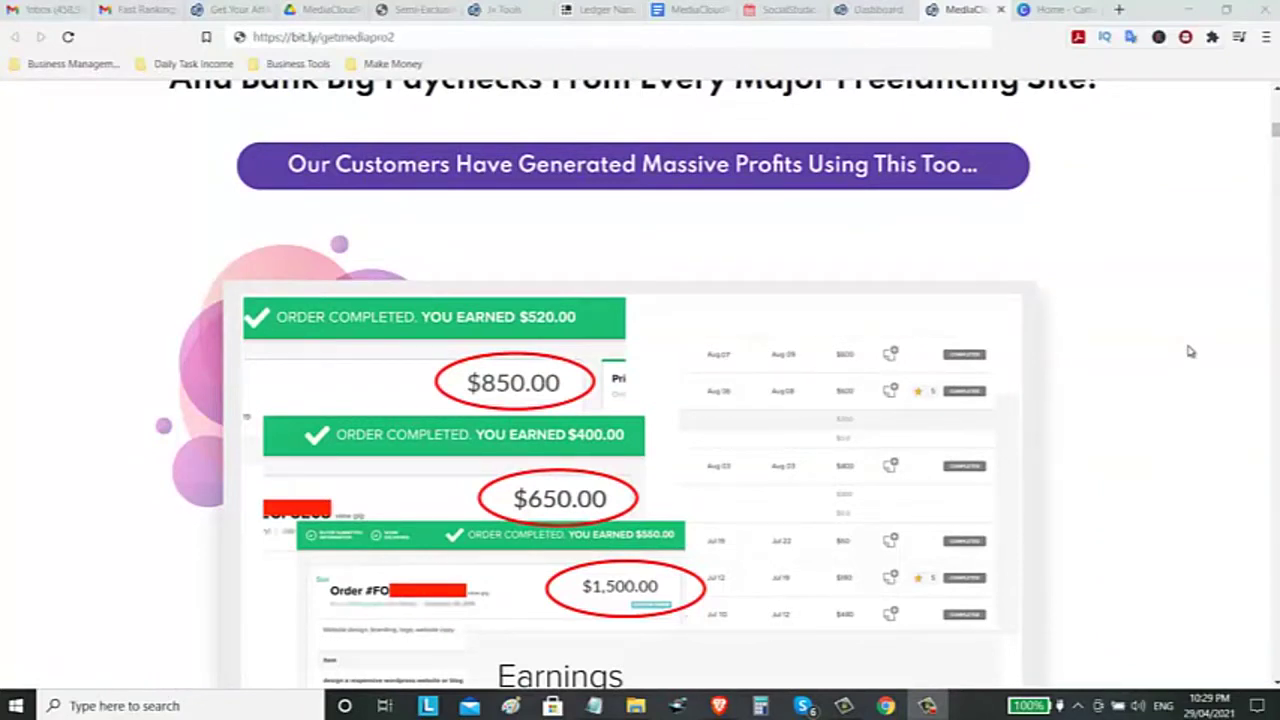
scroll(914, 363, down, 1)
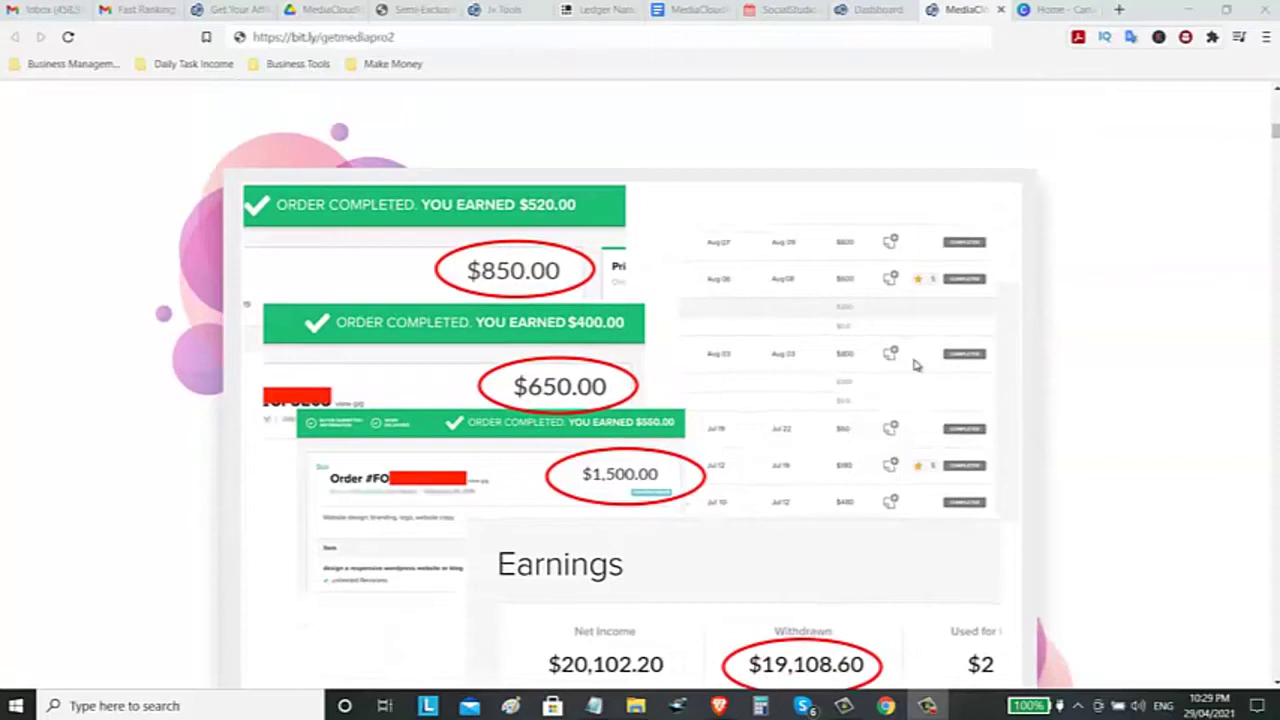
scroll(980, 400, down, 3)
scroll(986, 405, down, 2)
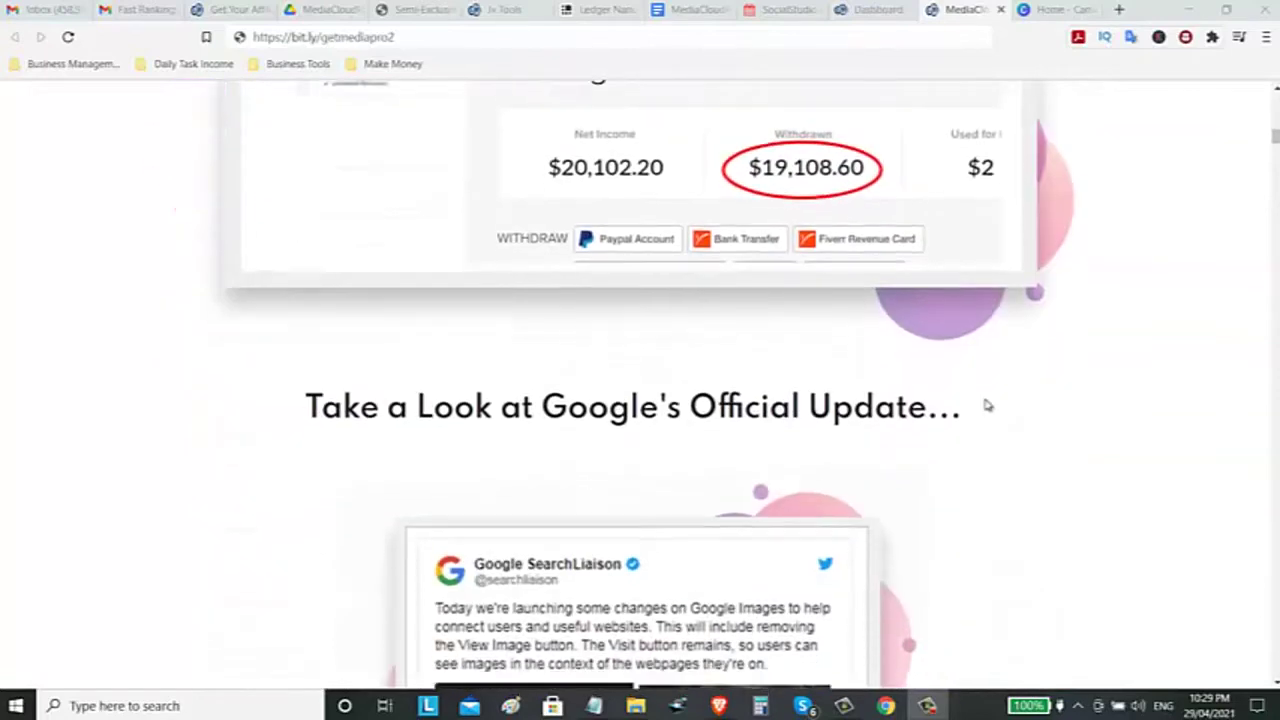
Step: Continue past the Google update and feature cards to the WARNING #1 'Buy Stock Images' section
scroll(1003, 397, up, 1)
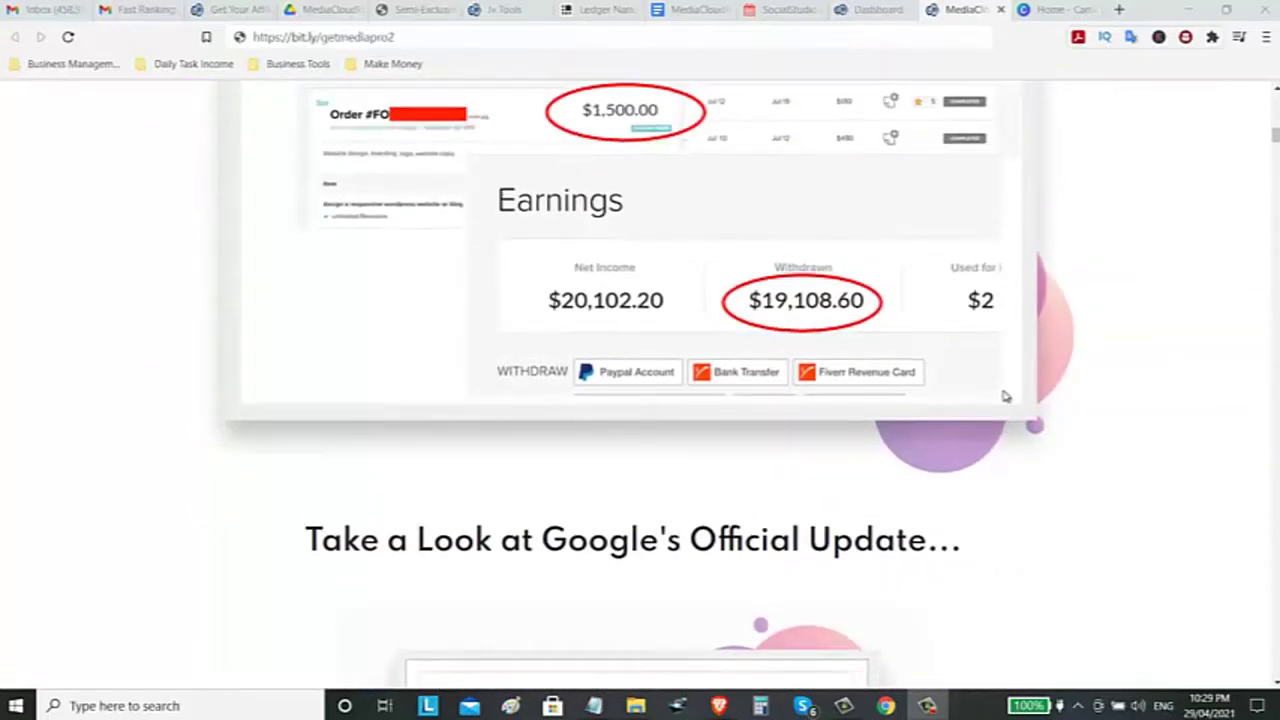
scroll(1006, 400, down, 8)
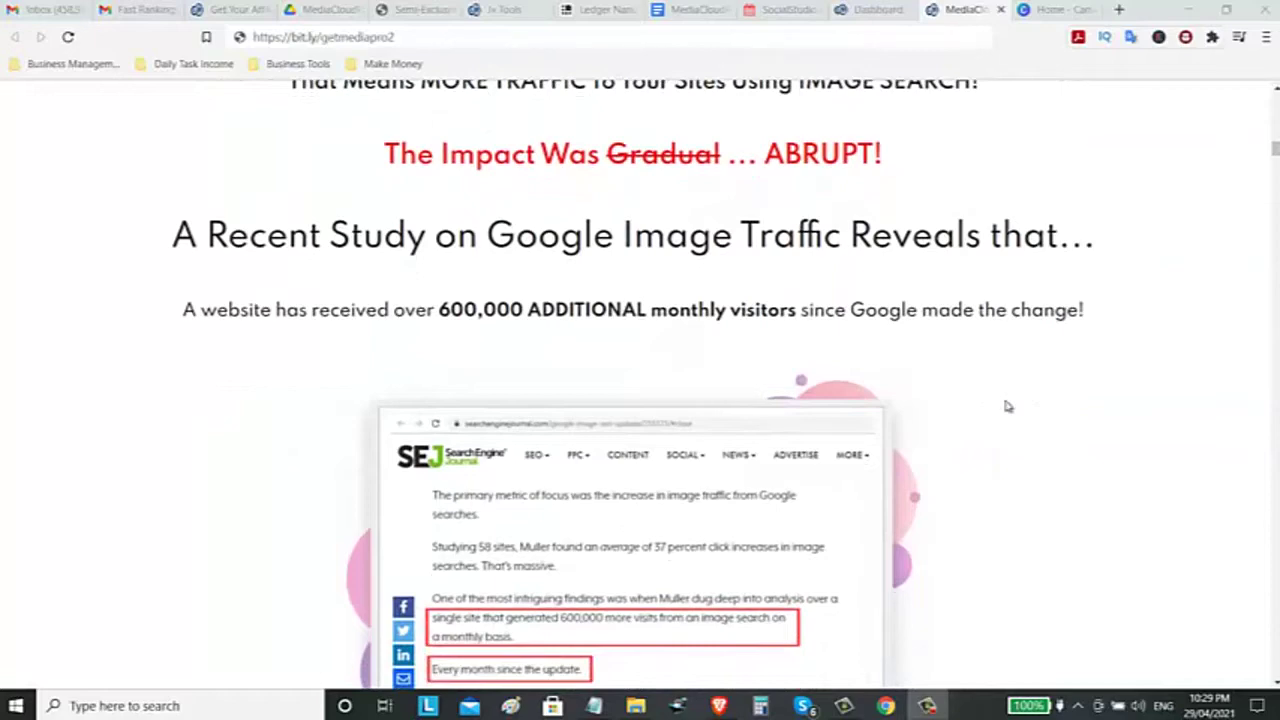
scroll(1008, 406, down, 3)
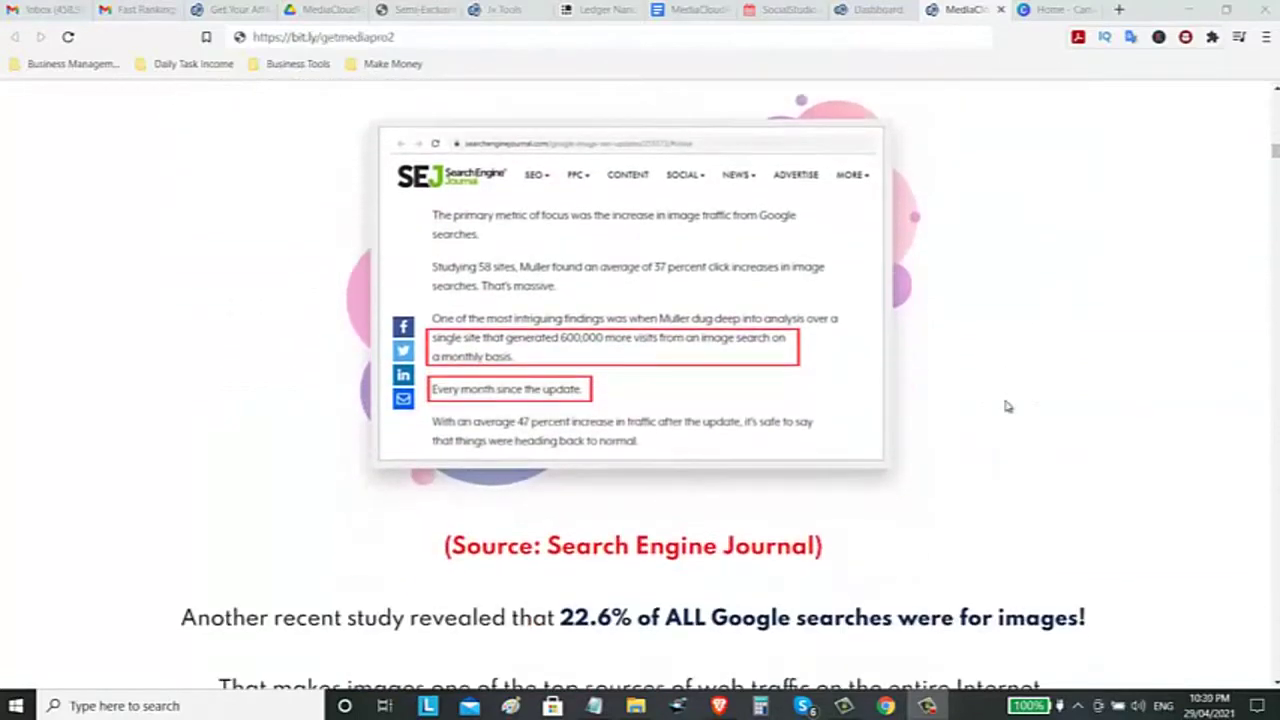
scroll(1008, 406, down, 3)
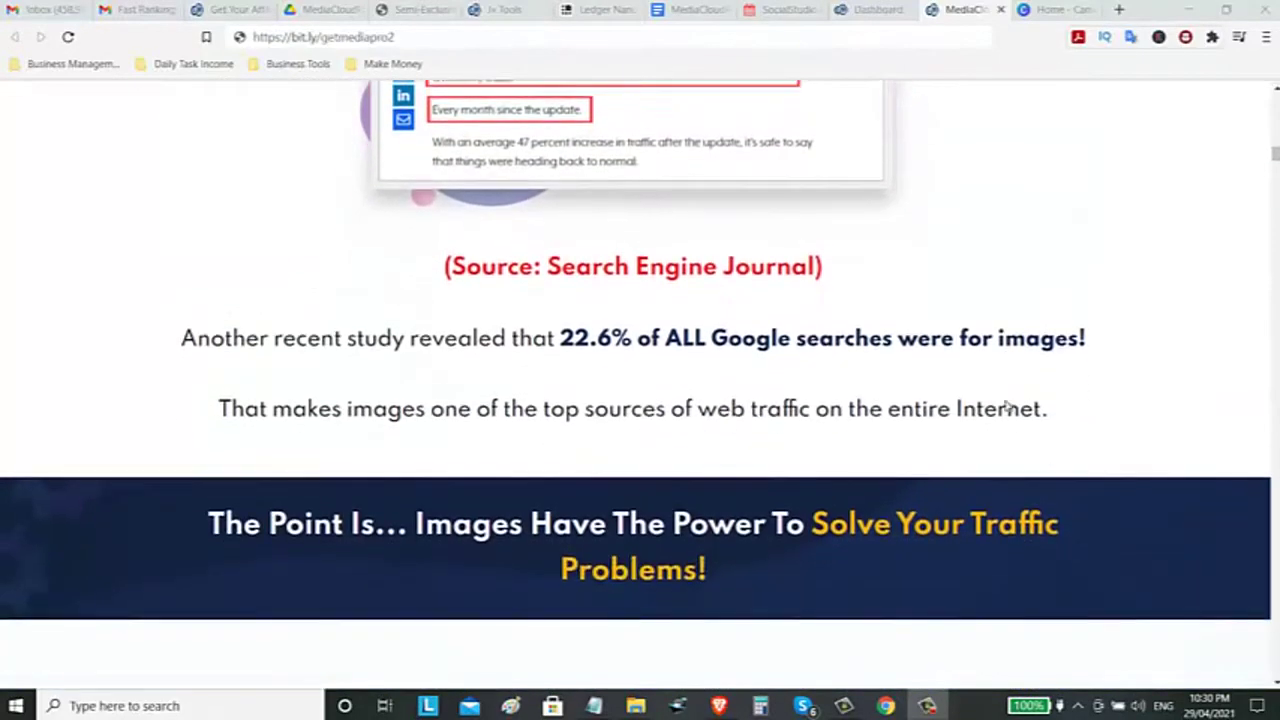
scroll(1008, 406, down, 3)
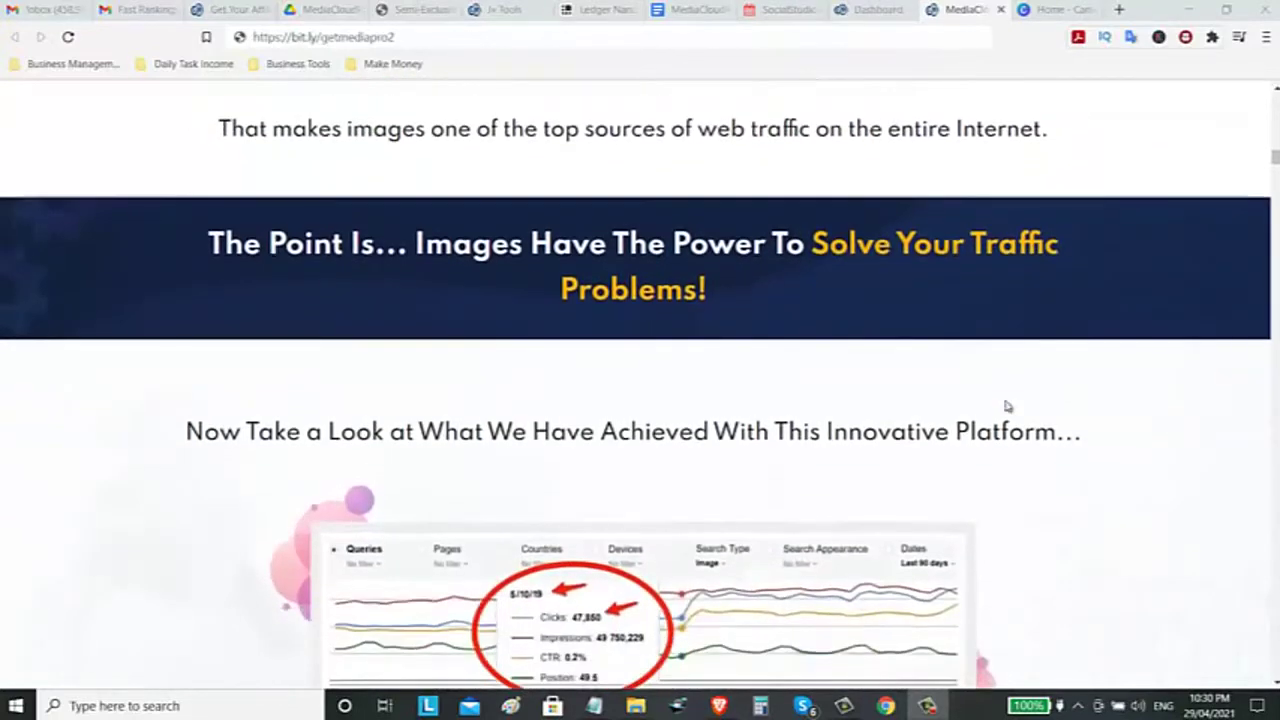
scroll(1008, 406, down, 8)
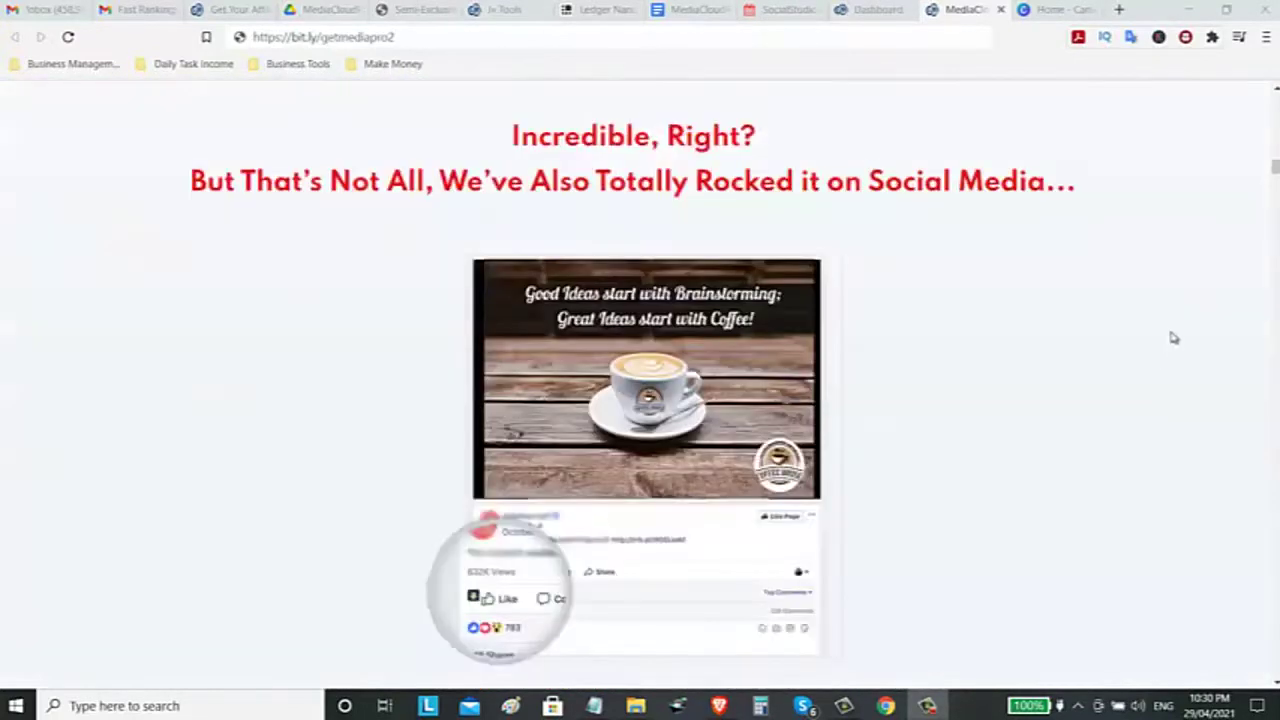
drag(1275, 168, 1275, 174)
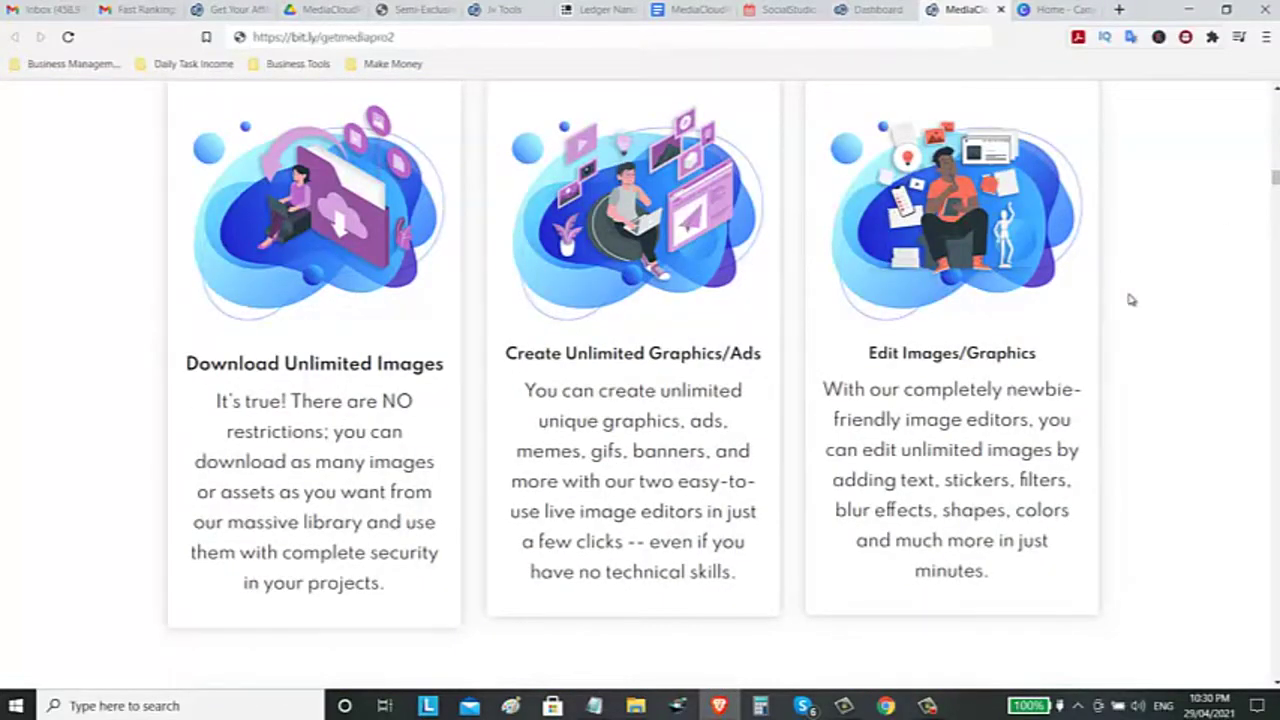
scroll(1137, 337, down, 5)
scroll(1137, 340, down, 2)
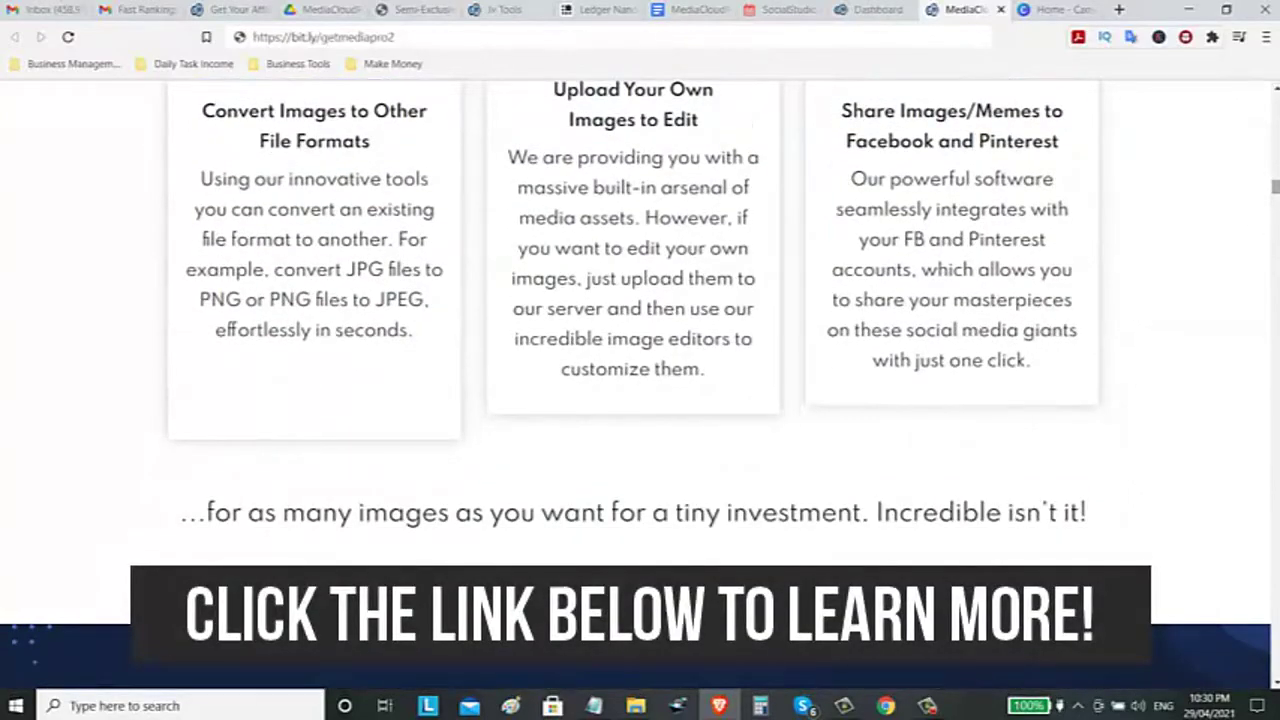
drag(1276, 187, 1276, 252)
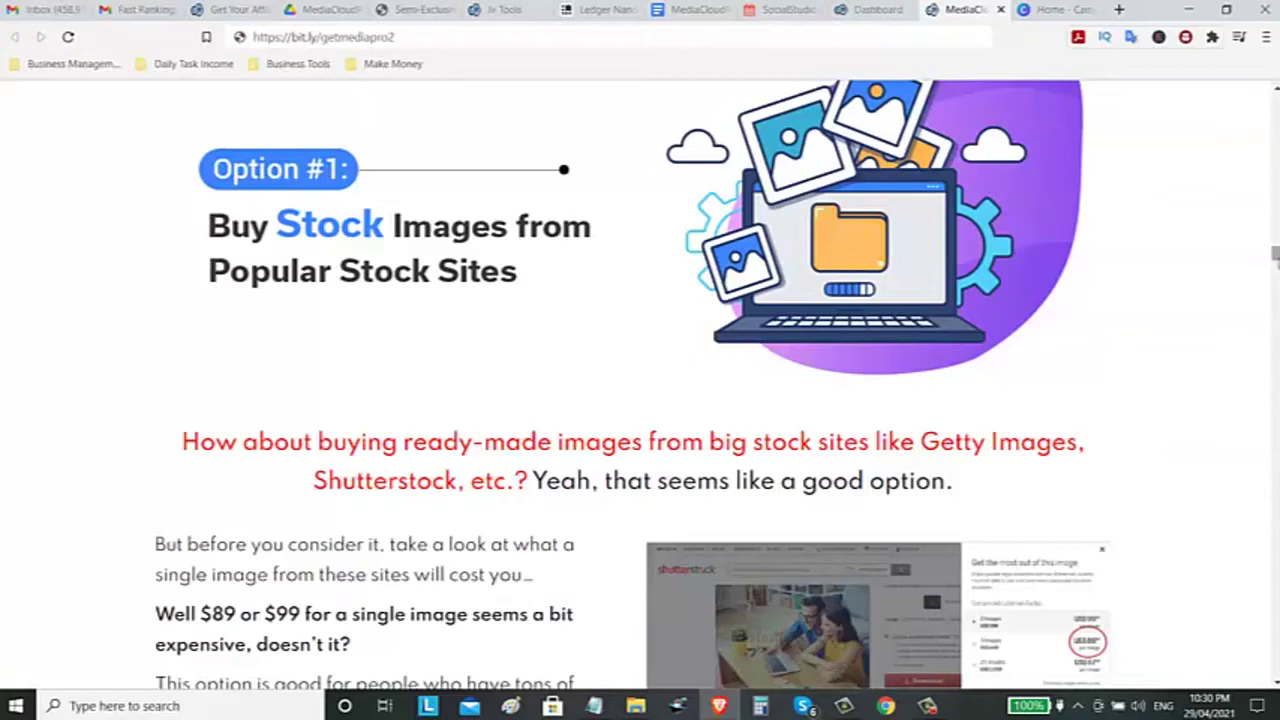
Step: Scroll past the designer profile cards down to the Personal Use $47 and Agency Rights $57 pricing
scroll(1266, 332, down, 1)
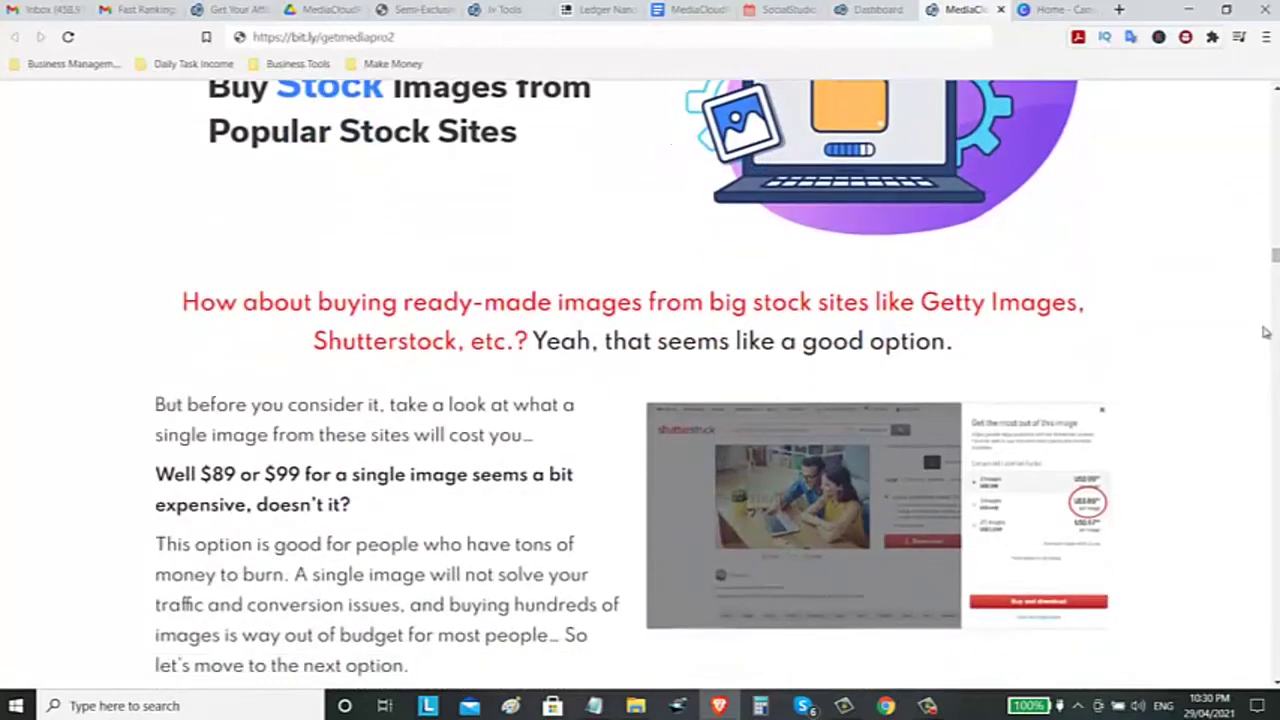
scroll(915, 411, down, 1)
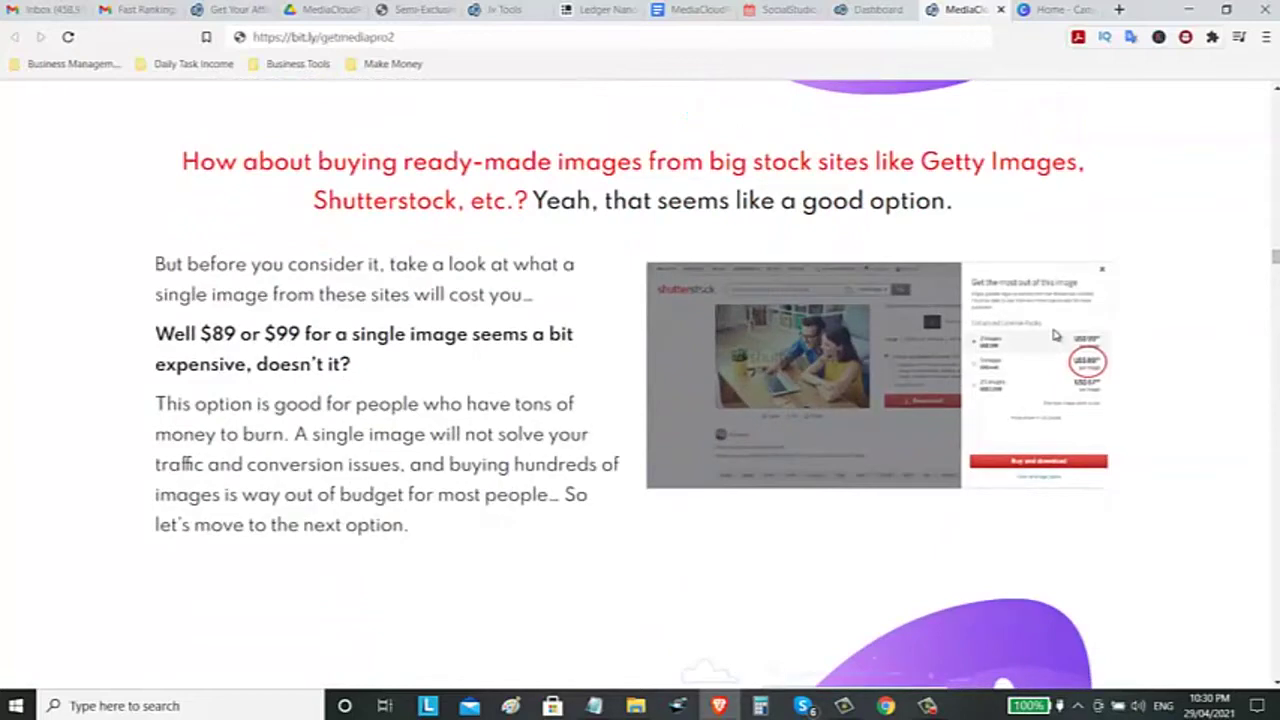
scroll(1055, 338, down, 1)
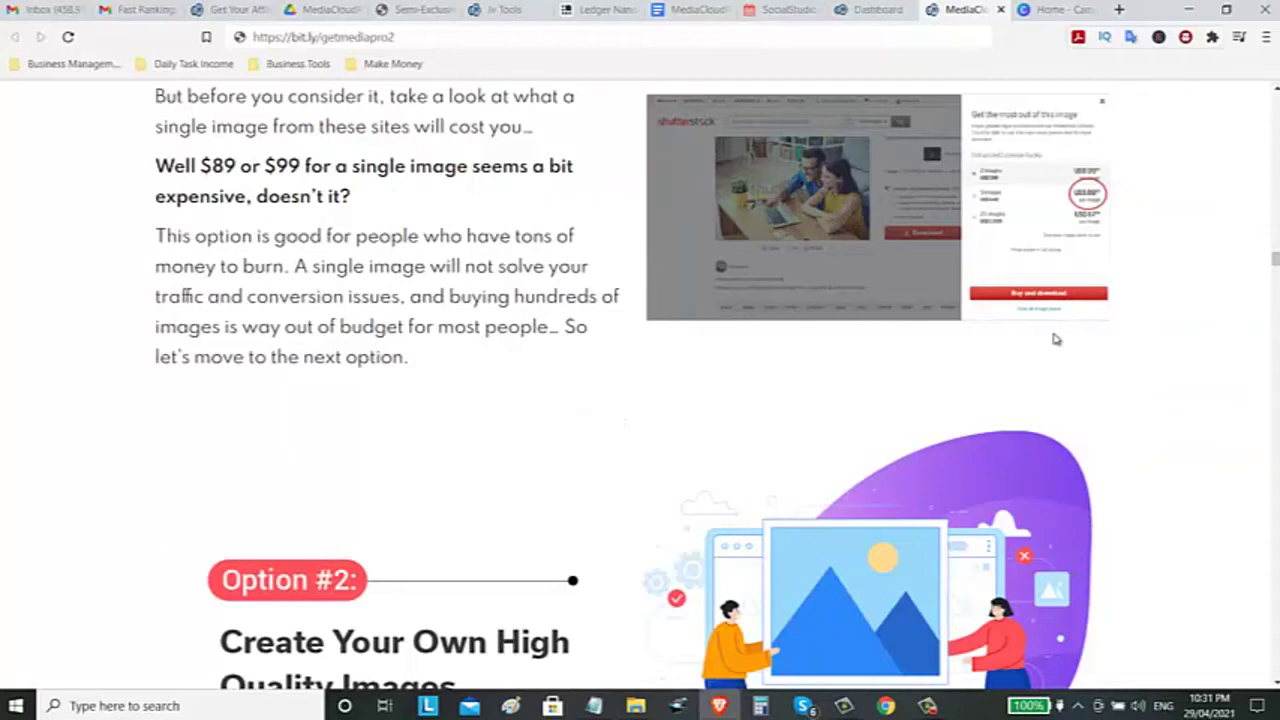
scroll(1055, 339, down, 3)
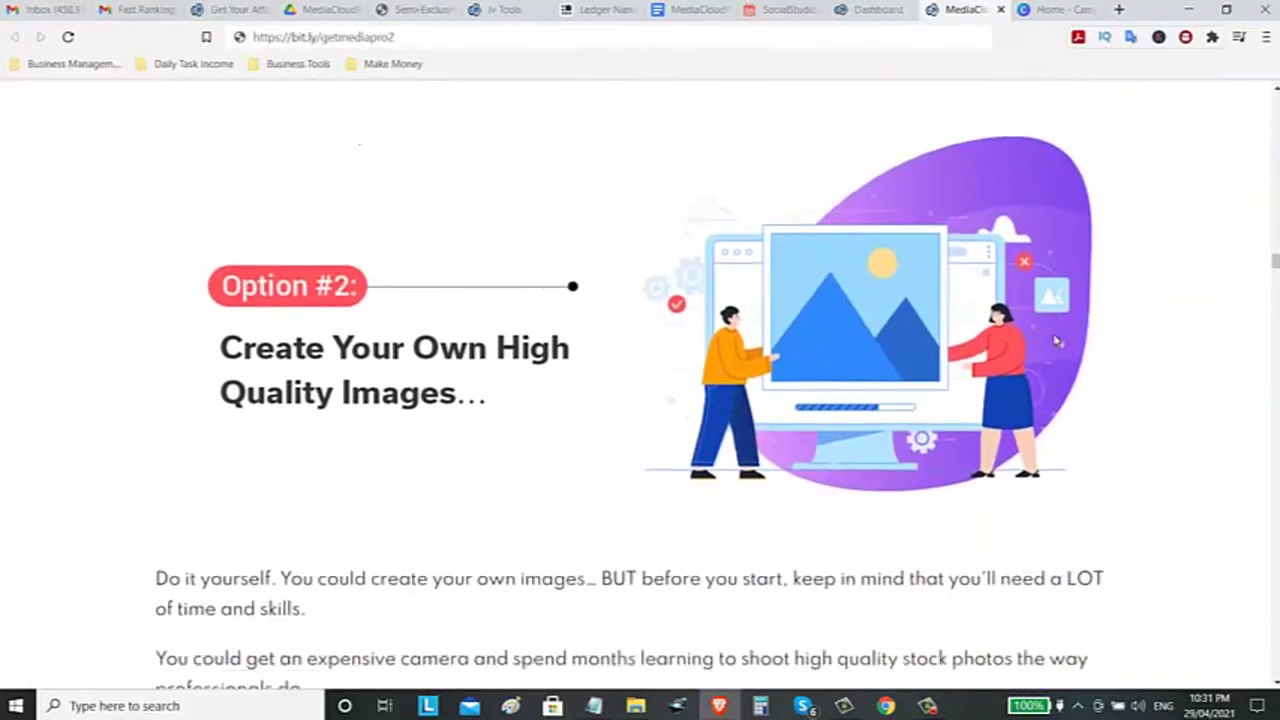
scroll(1055, 340, down, 1)
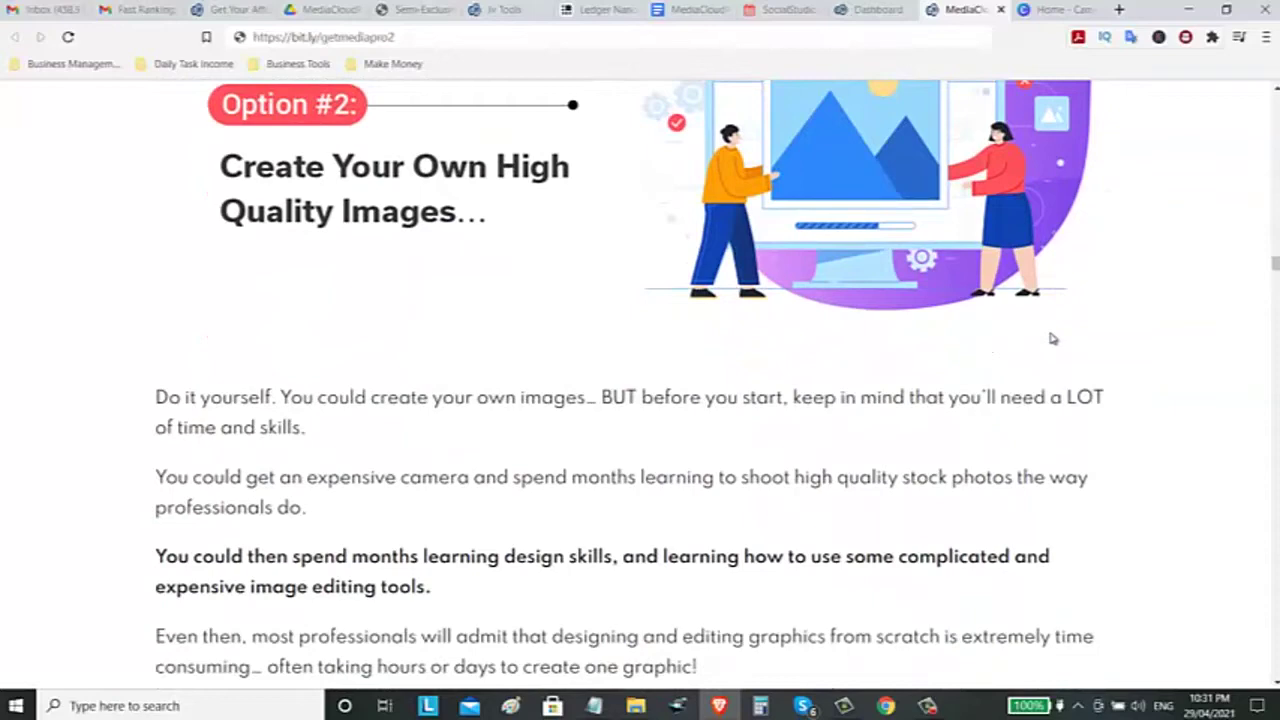
scroll(1072, 334, down, 2)
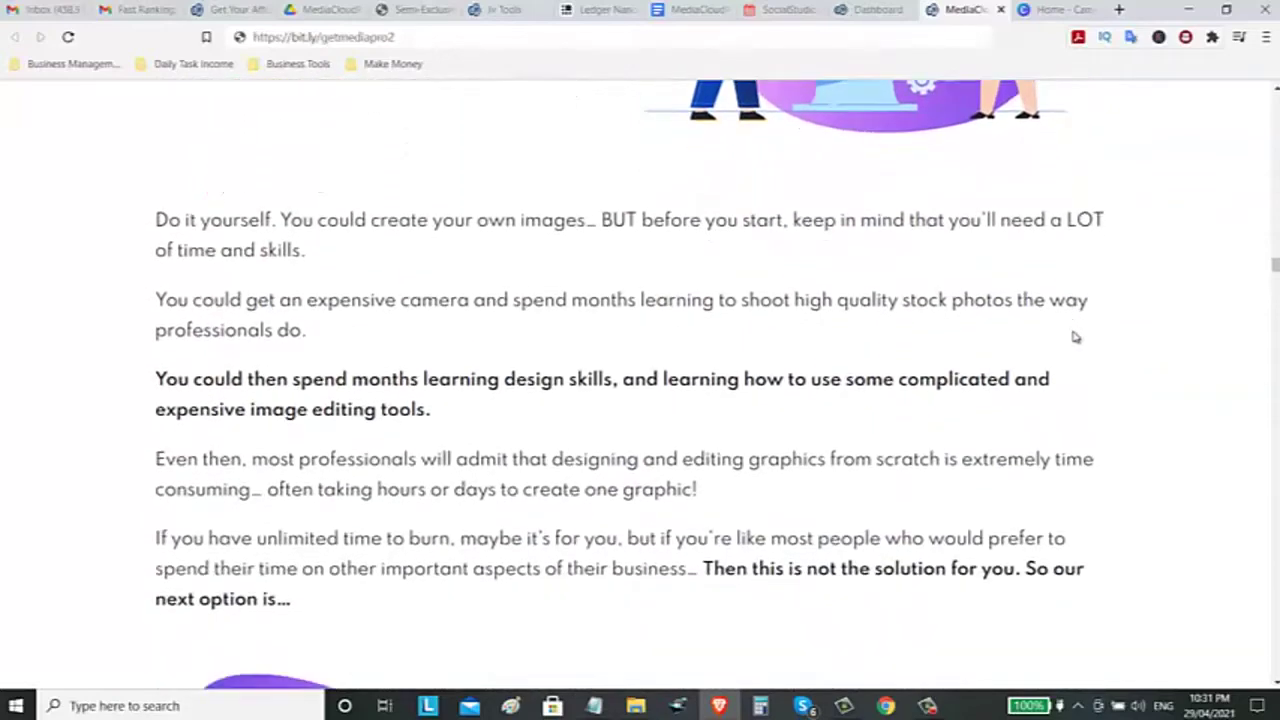
scroll(1075, 337, down, 8)
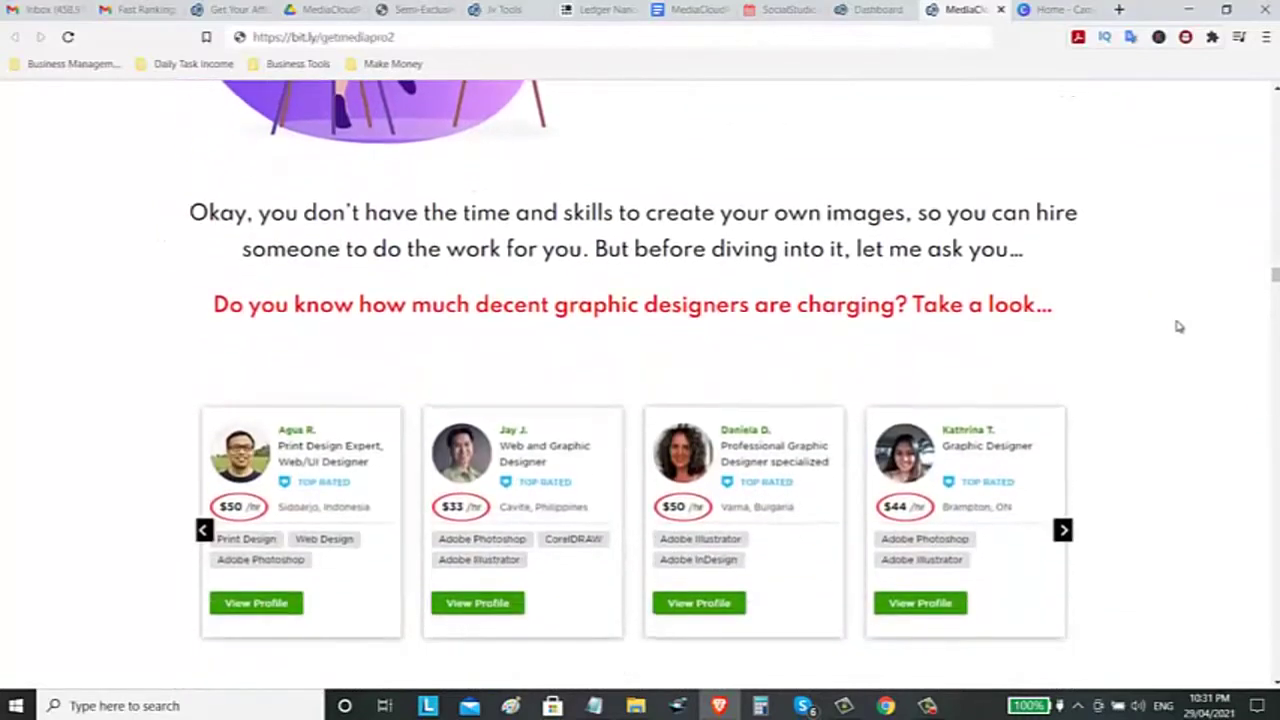
scroll(1178, 326, up, 1)
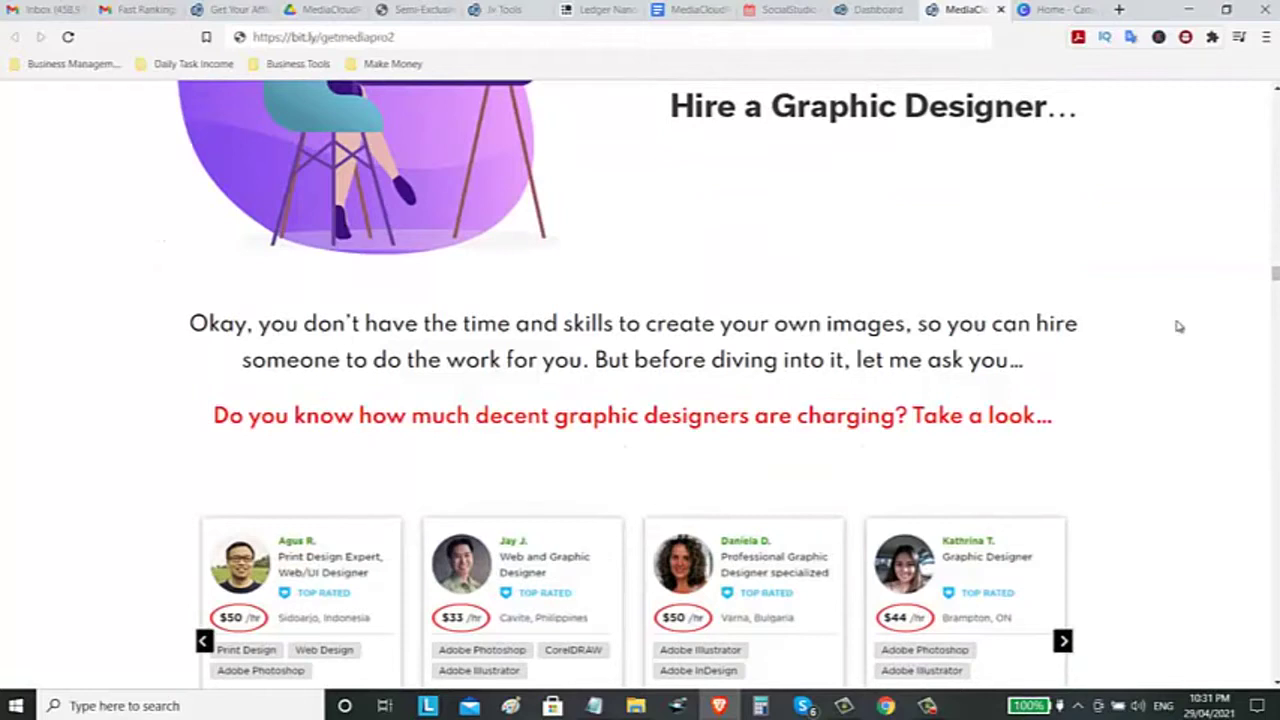
scroll(1178, 326, down, 2)
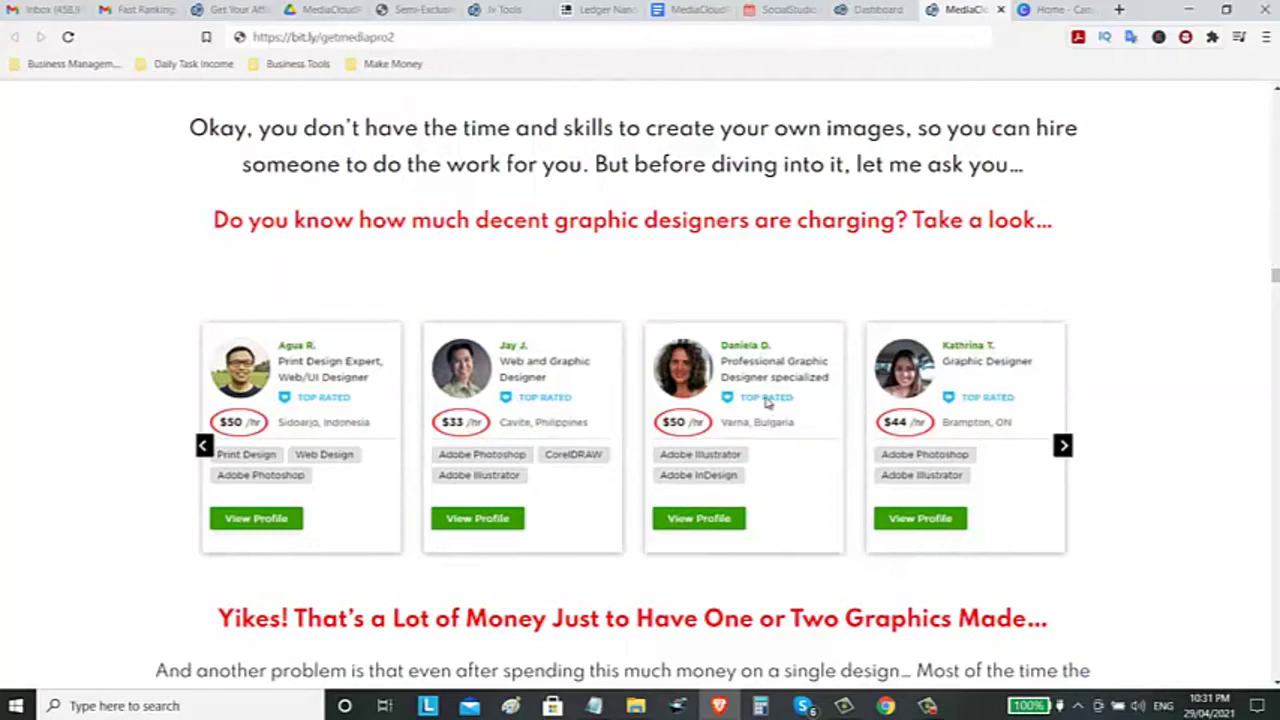
scroll(615, 445, down, 2)
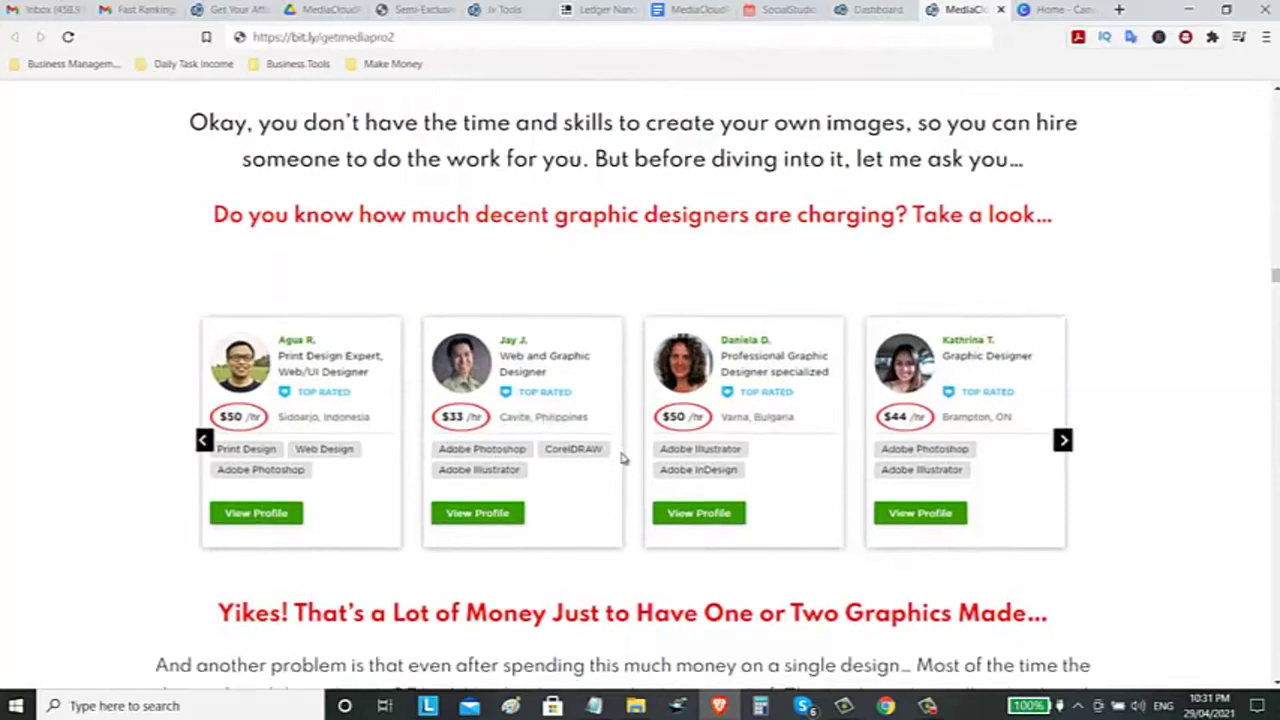
scroll(640, 468, down, 3)
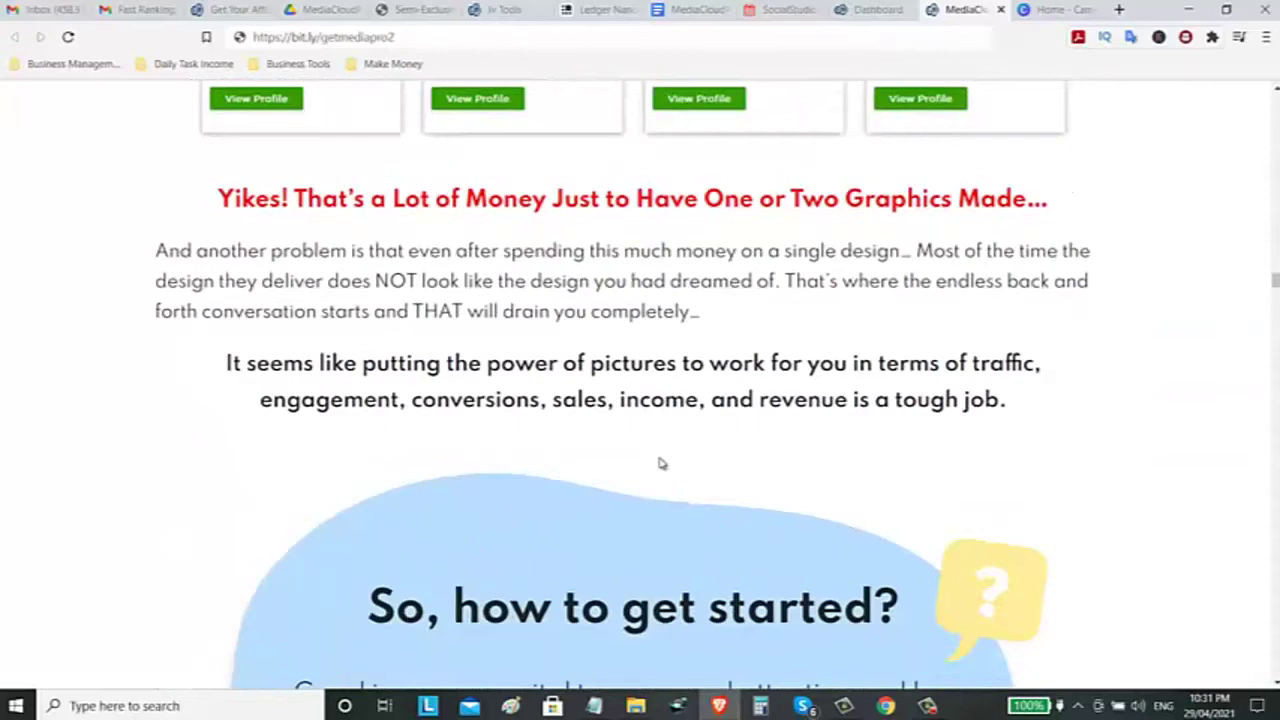
scroll(660, 463, down, 5)
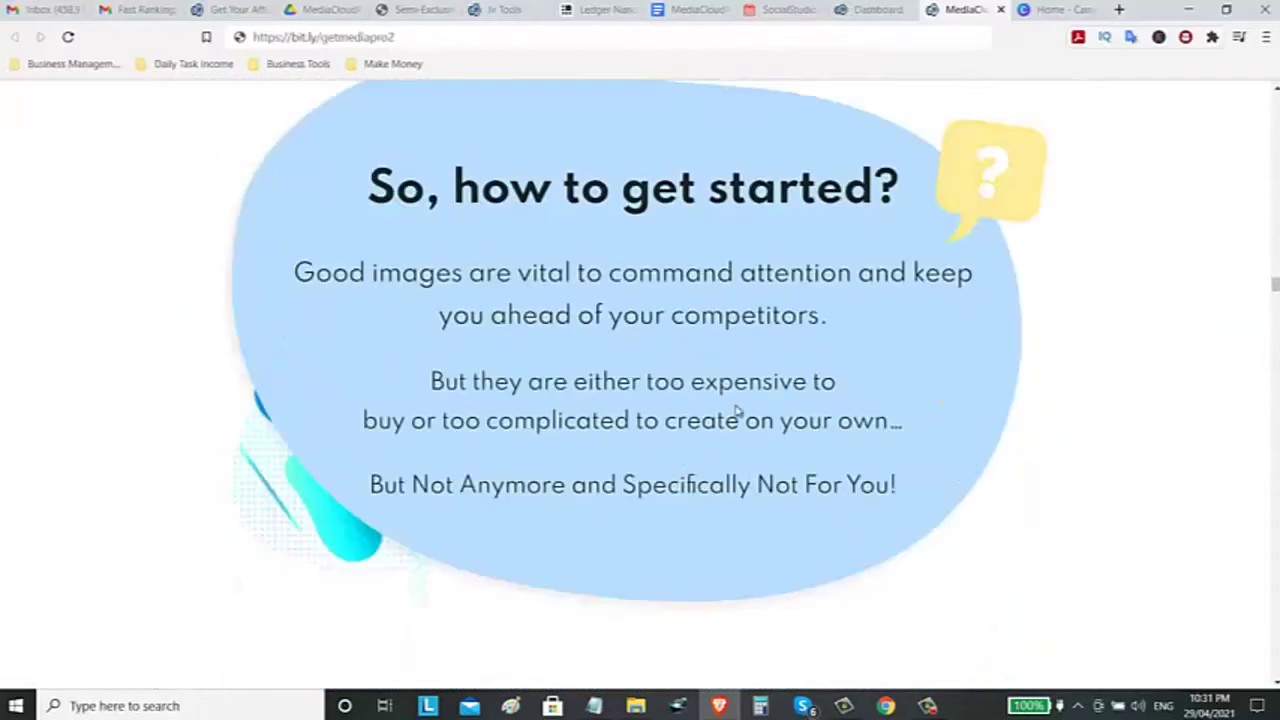
drag(1275, 283, 1265, 588)
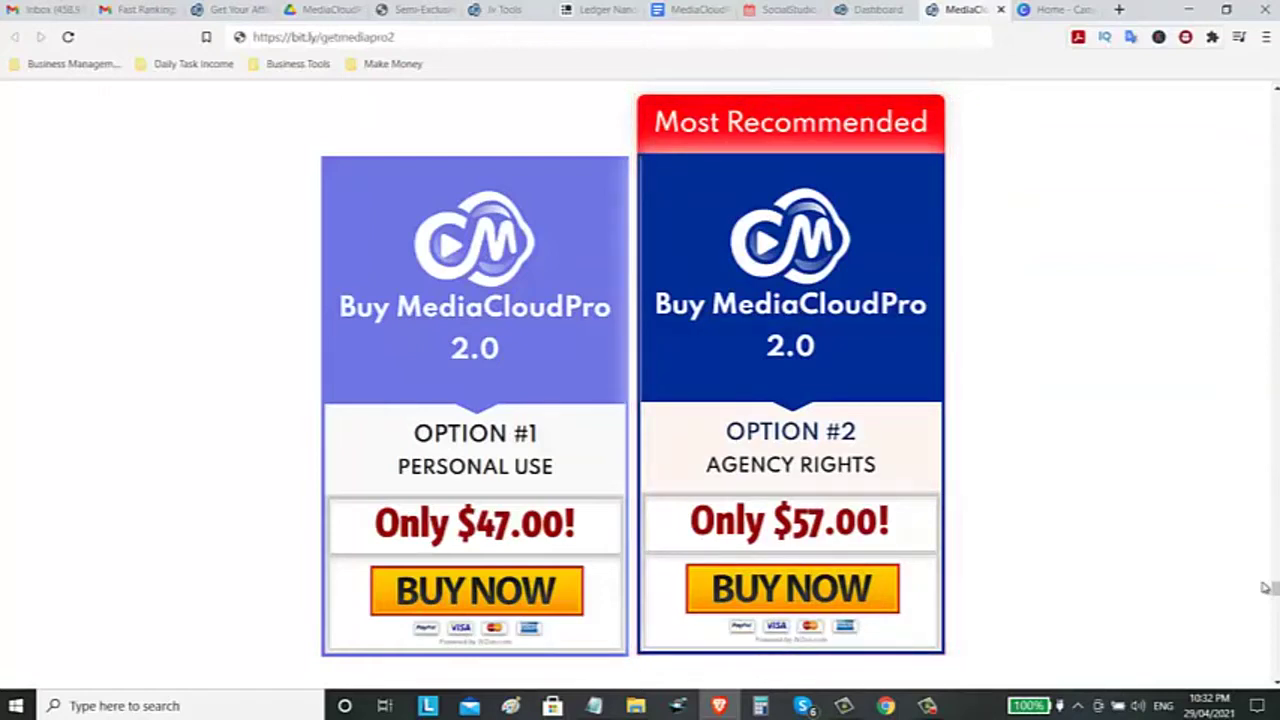
Step: Review the pricing cards, then move down to the 'Totally RISK-FREE' 30-day guarantee section
scroll(1265, 588, up, 4)
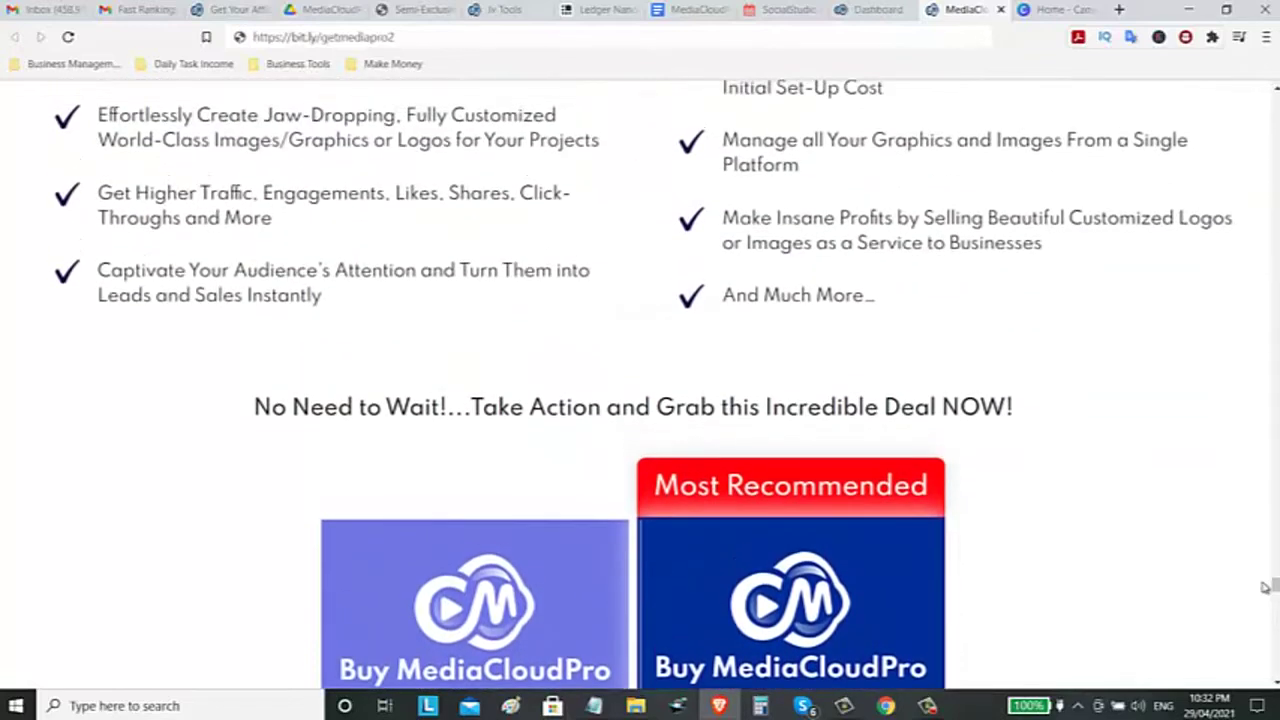
scroll(1263, 586, up, 3)
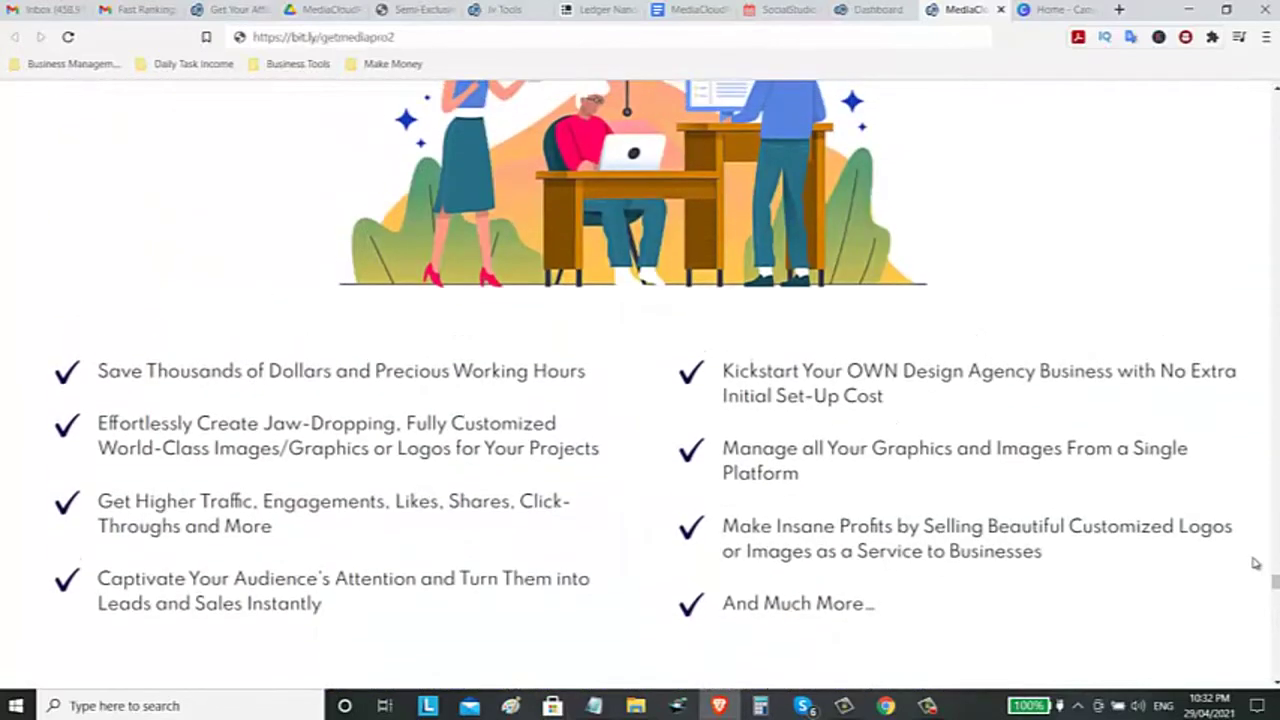
scroll(1256, 563, up, 1)
drag(1275, 584, 1275, 610)
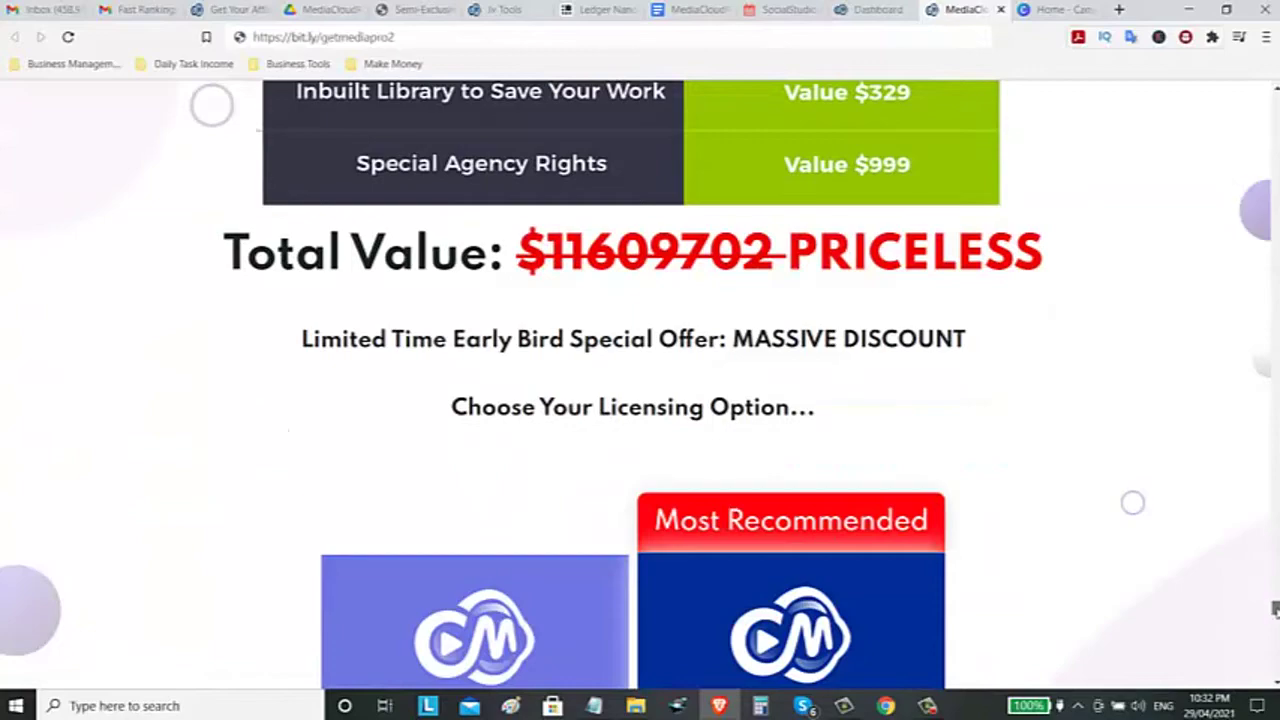
drag(1275, 610, 1275, 620)
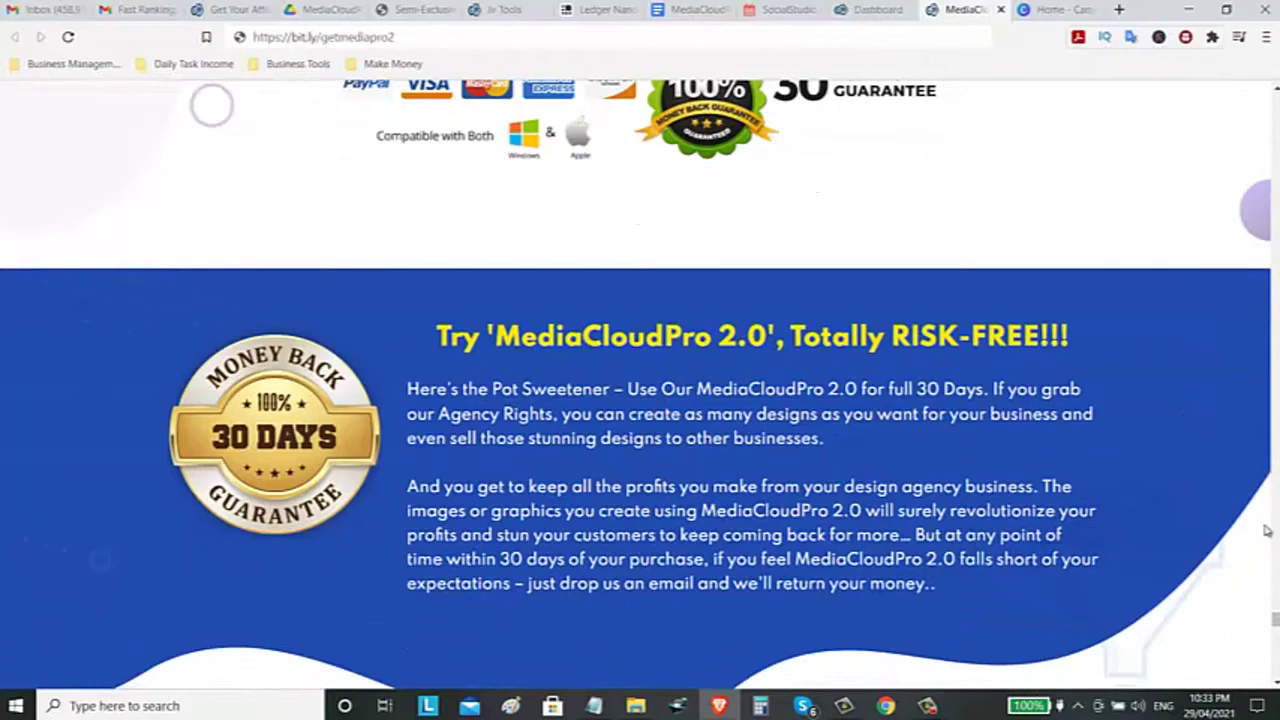
Step: Switch to the MediaCloudPro 2.0 dashboard tab and look over its counts and demo video
click(860, 12)
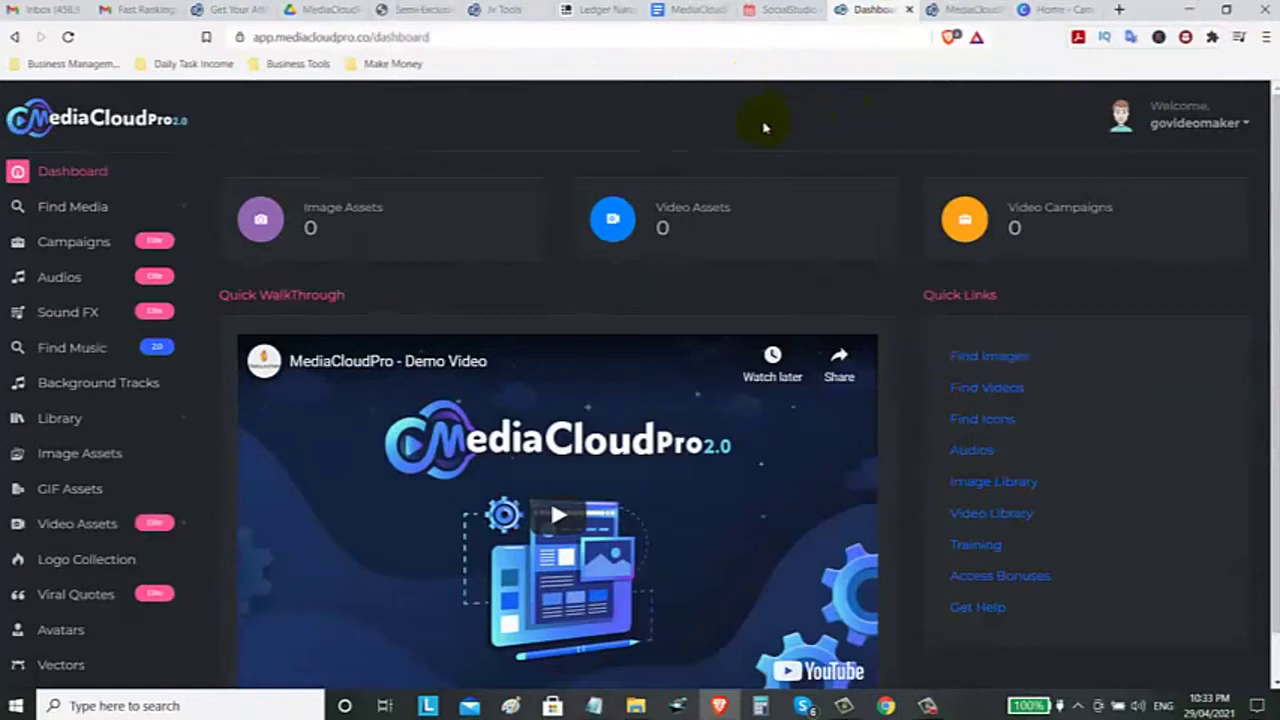
scroll(745, 124, down, 1)
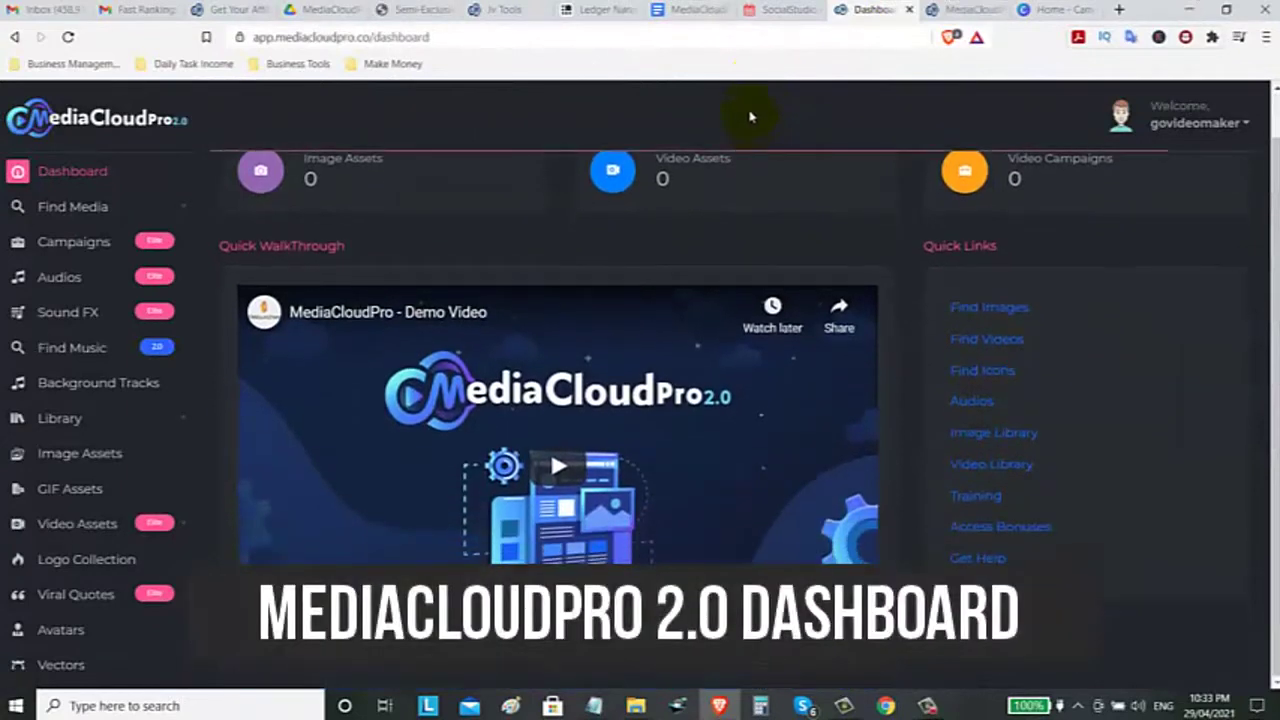
scroll(751, 115, up, 1)
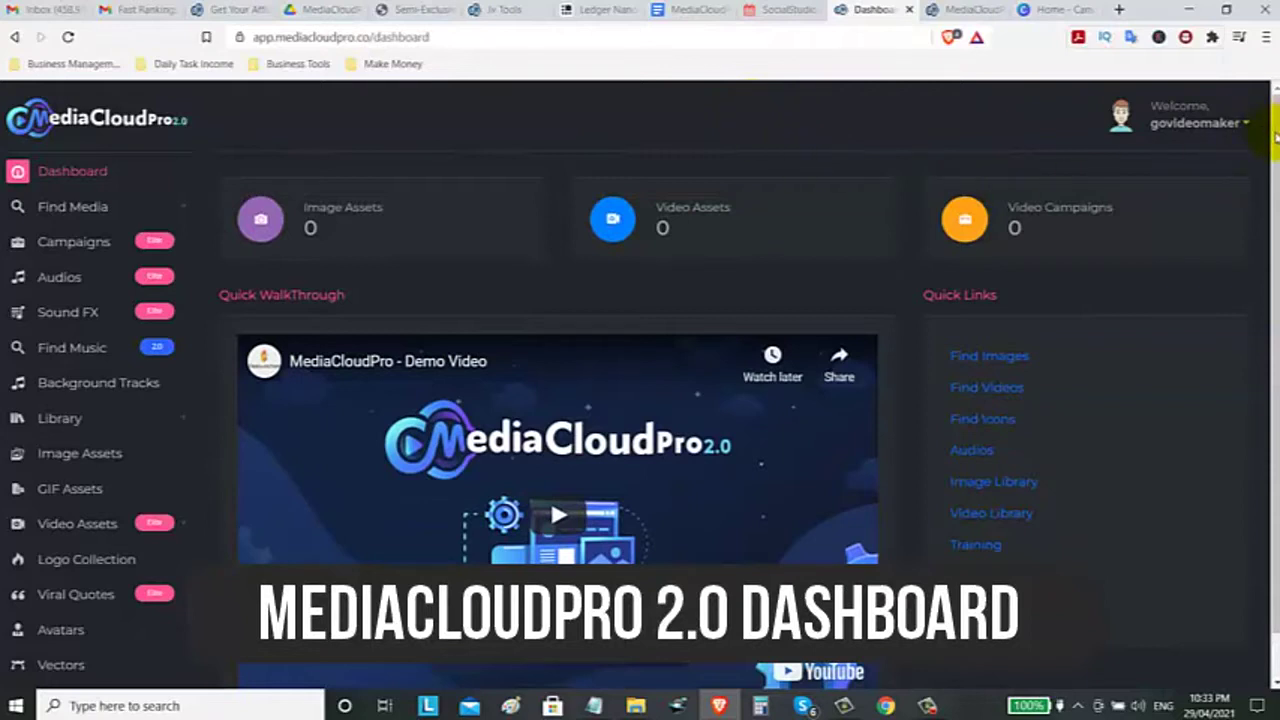
scroll(1268, 196, down, 1)
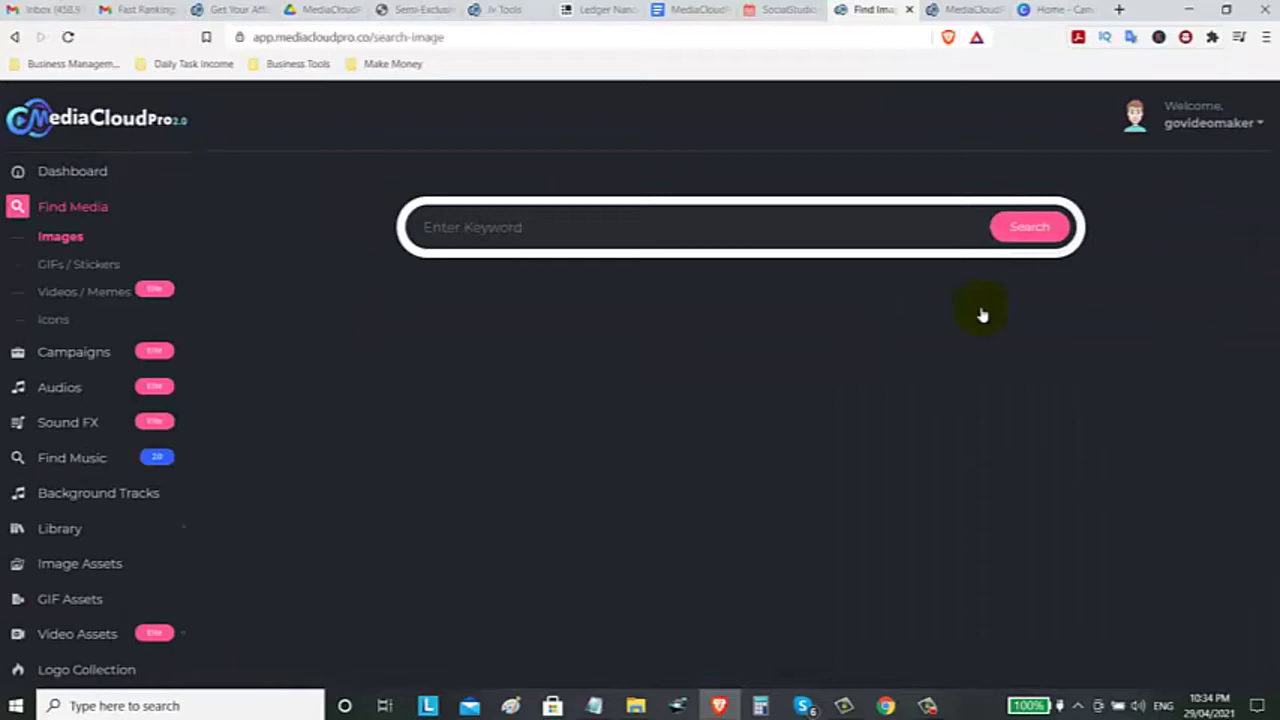
Step: Search the image library for 'woman' to show a grid of matching stock photos
click(533, 230)
text(woman)
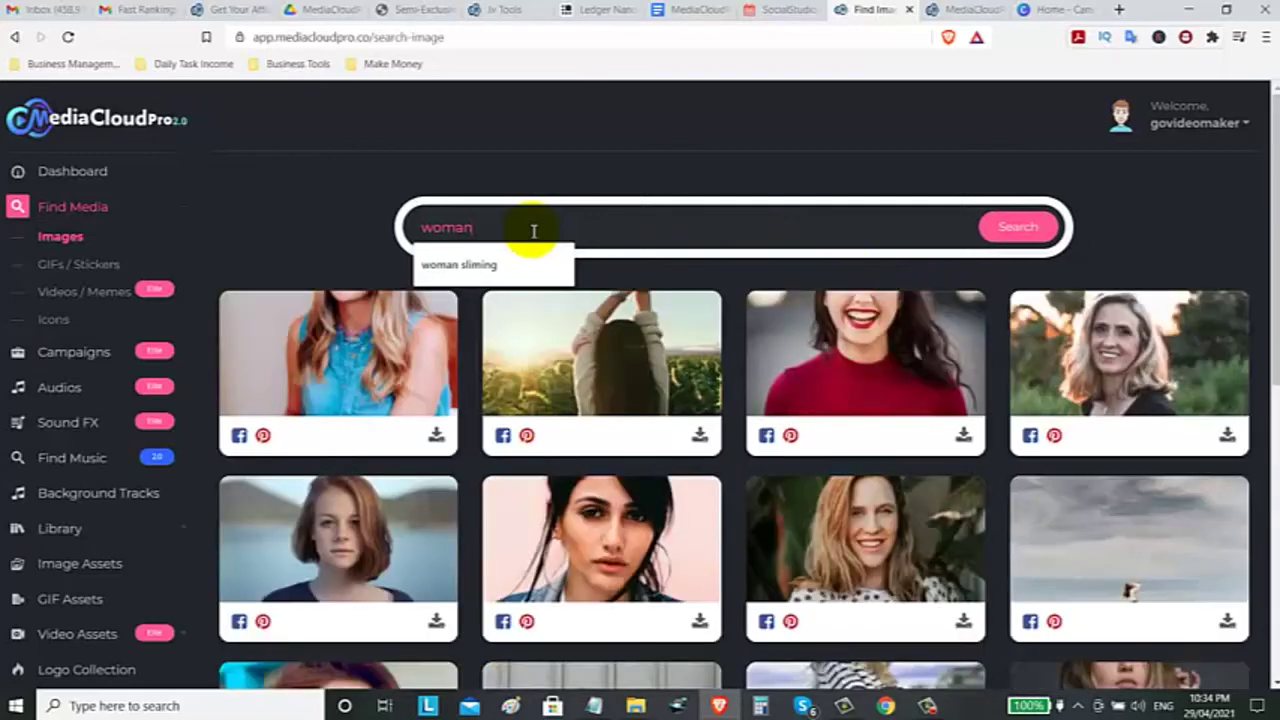
click(1227, 183)
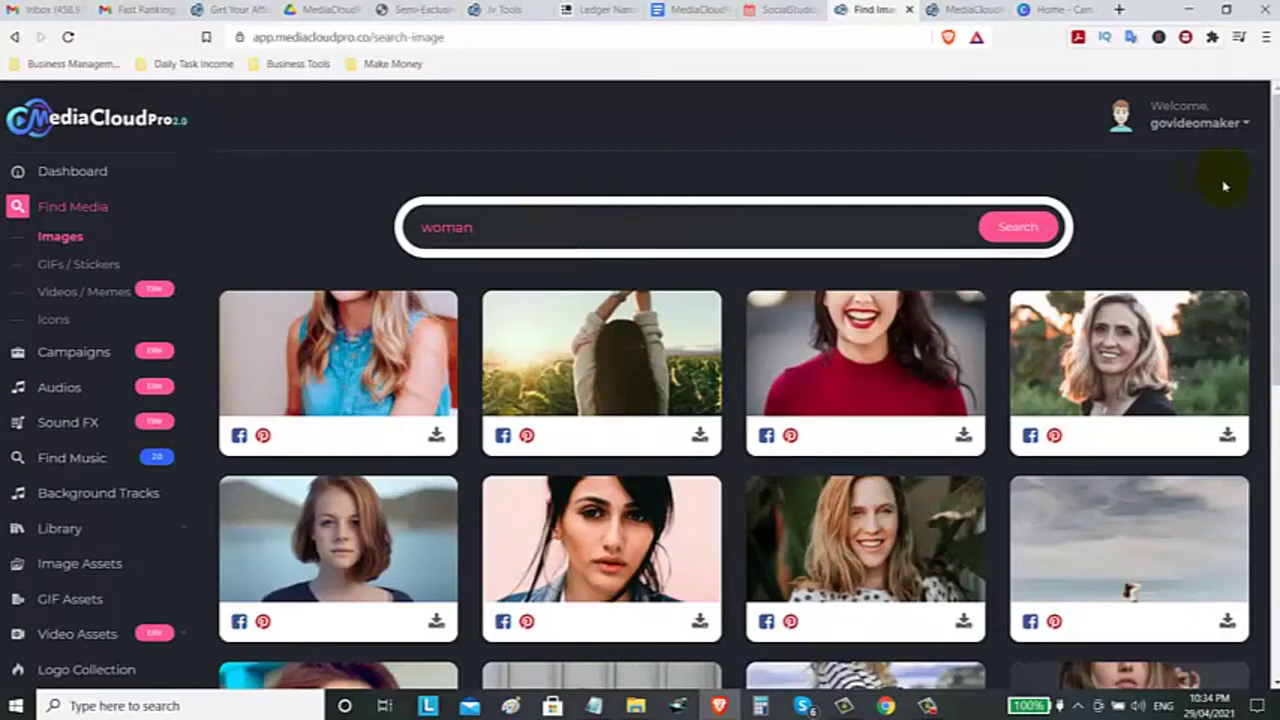
scroll(1150, 260, down, 1)
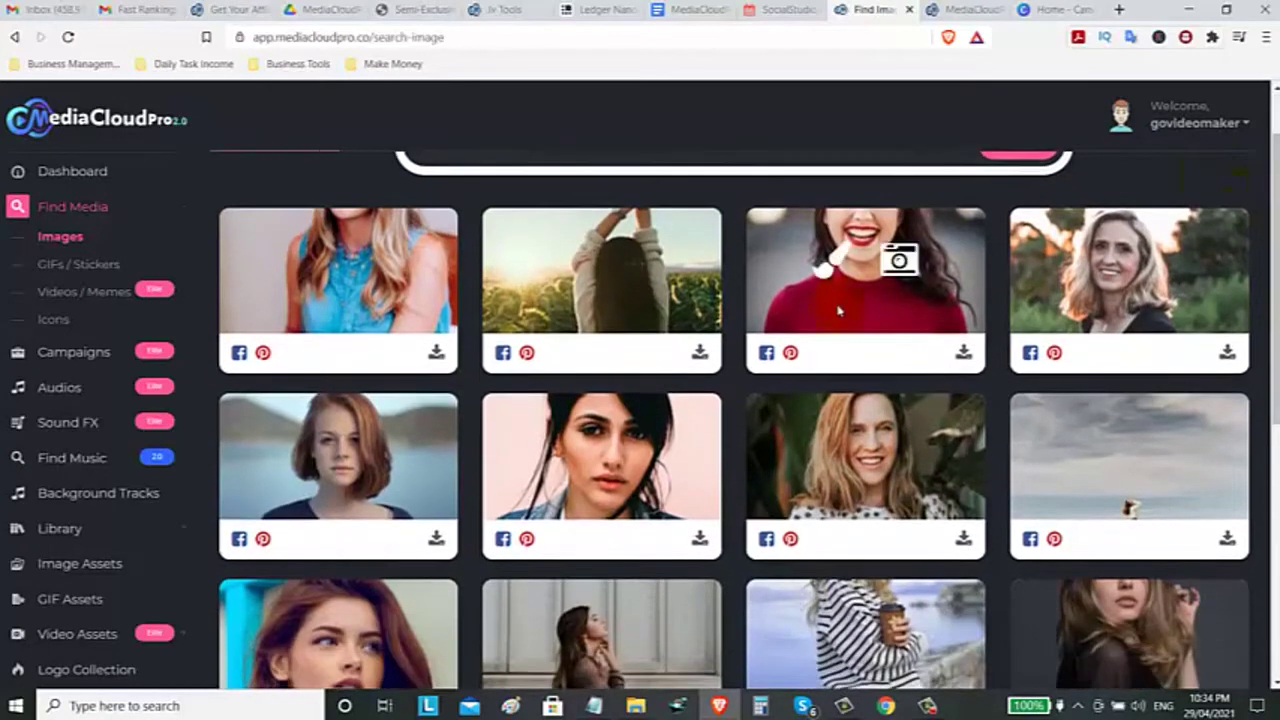
scroll(860, 320, up, 1)
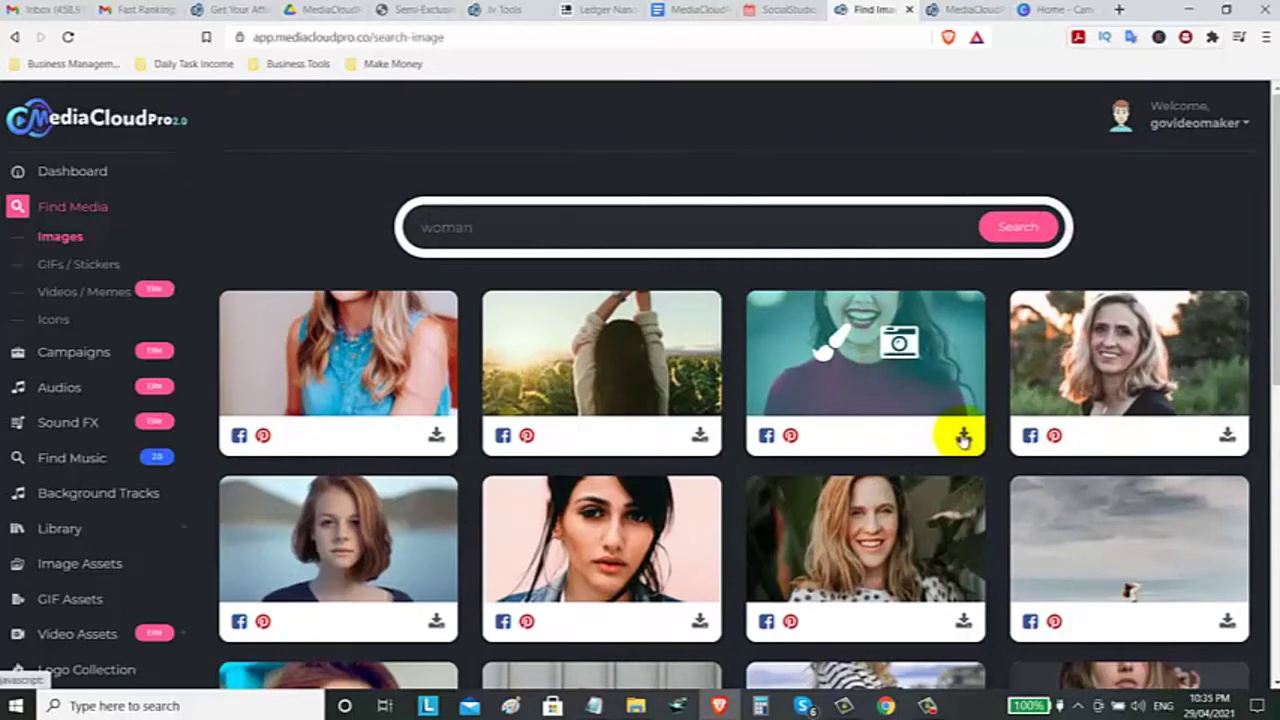
Step: Download the smiling woman photo as a PNG to the Desktop as unsplash_21_04_29_9_37_08.png
click(963, 436)
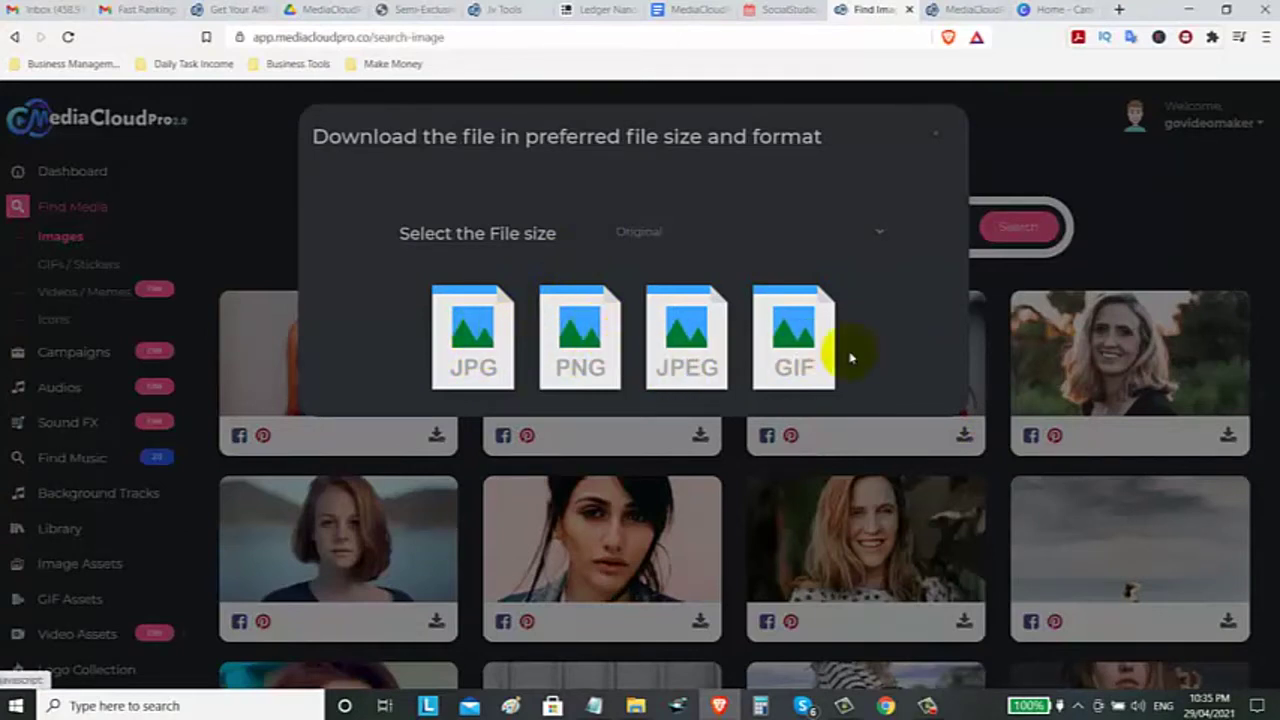
click(719, 233)
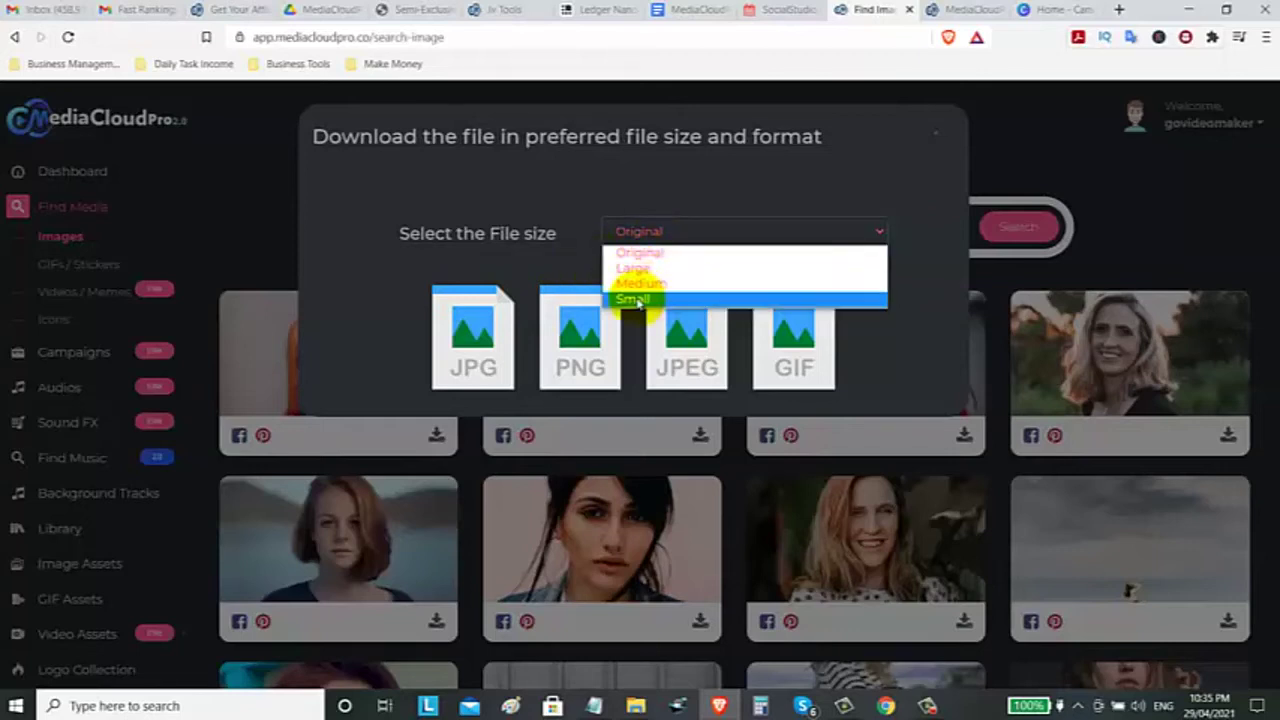
click(558, 259)
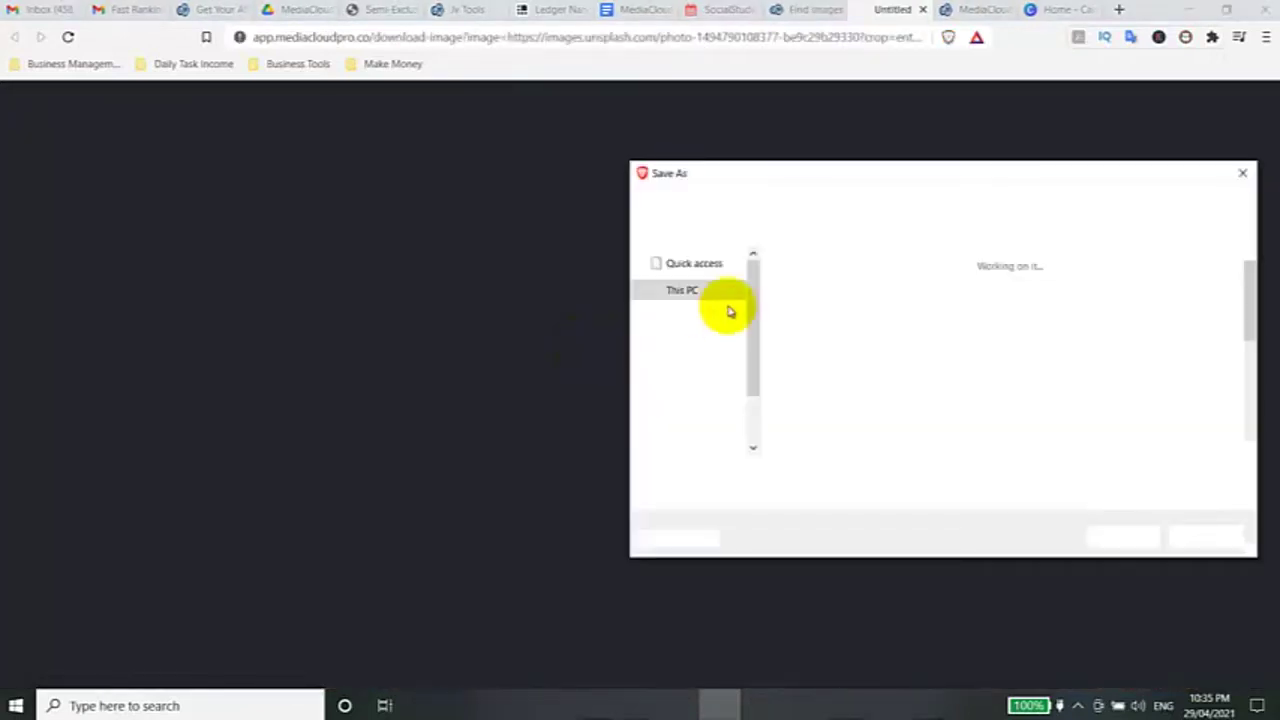
scroll(765, 425, down, 1)
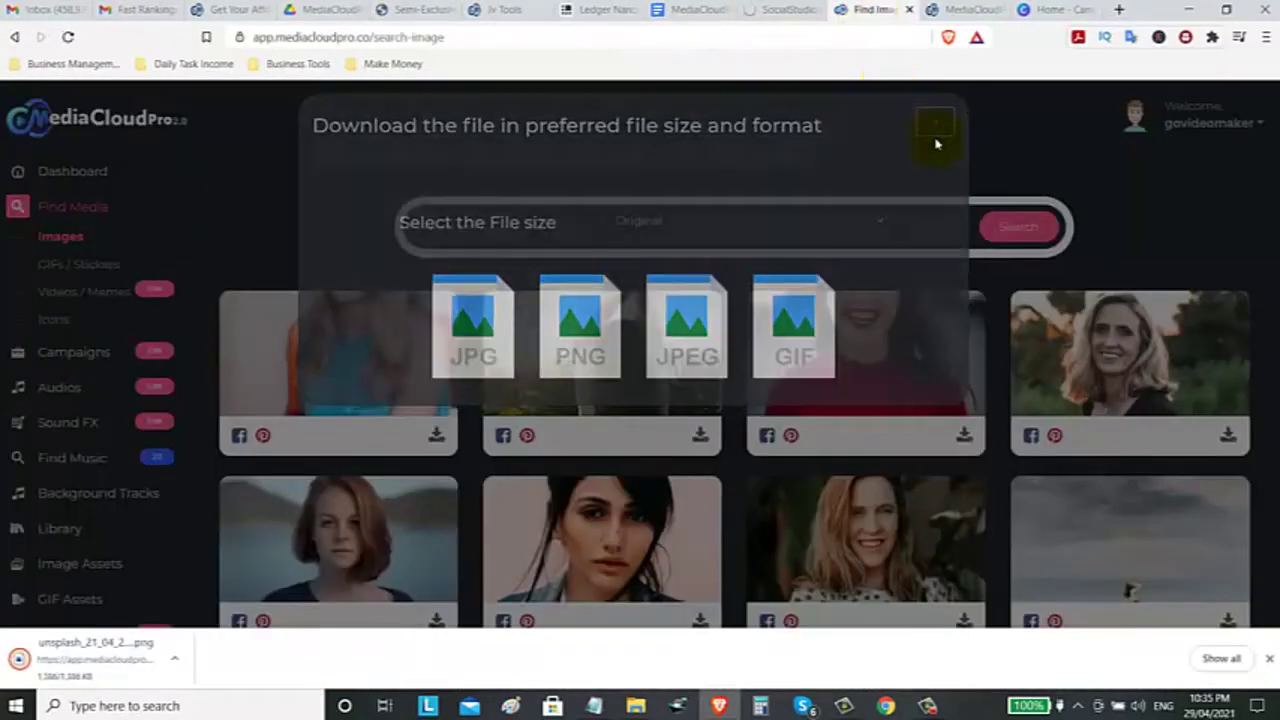
Step: Close the download panel and open the smiling woman photo in Pixo Editor via Edit photo
click(936, 142)
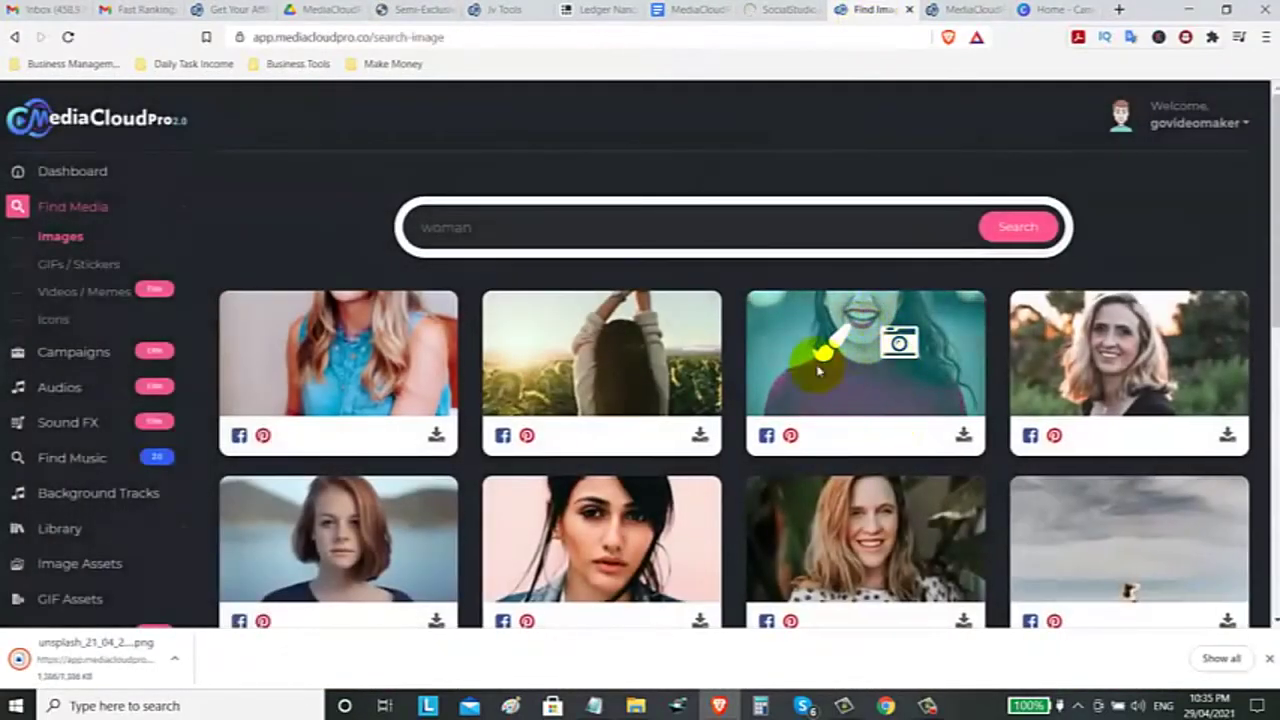
click(828, 358)
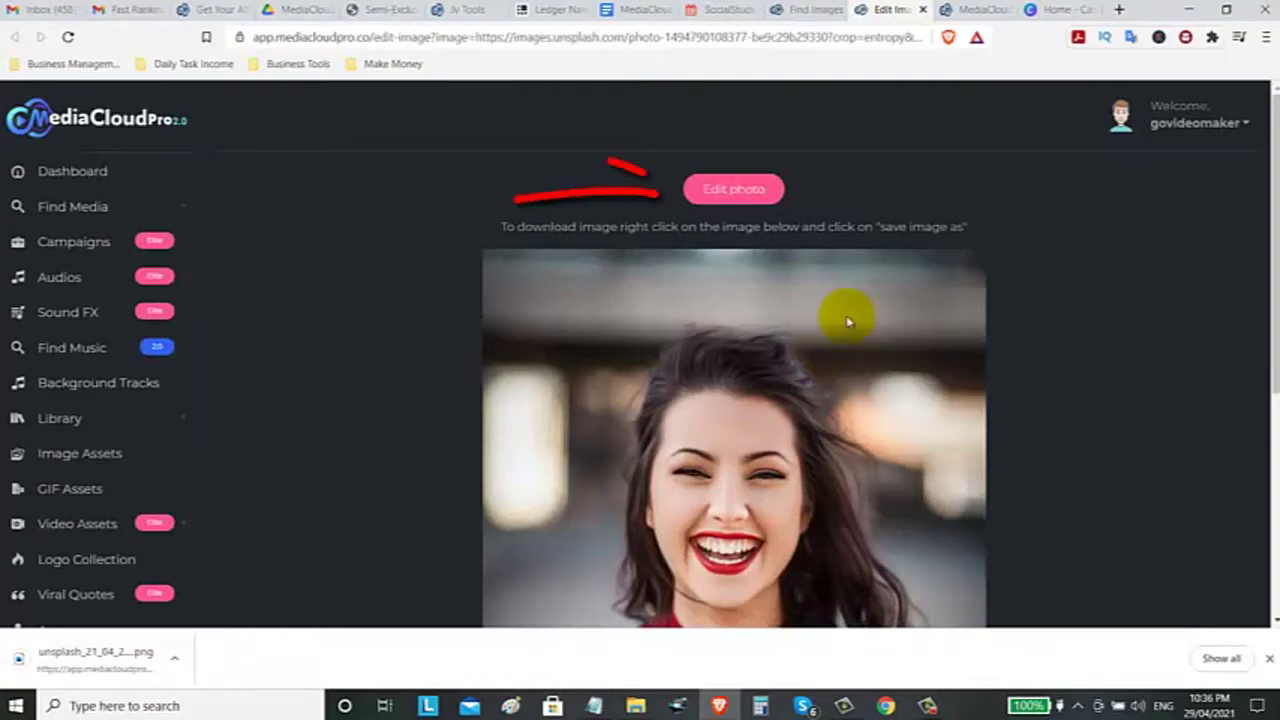
click(728, 192)
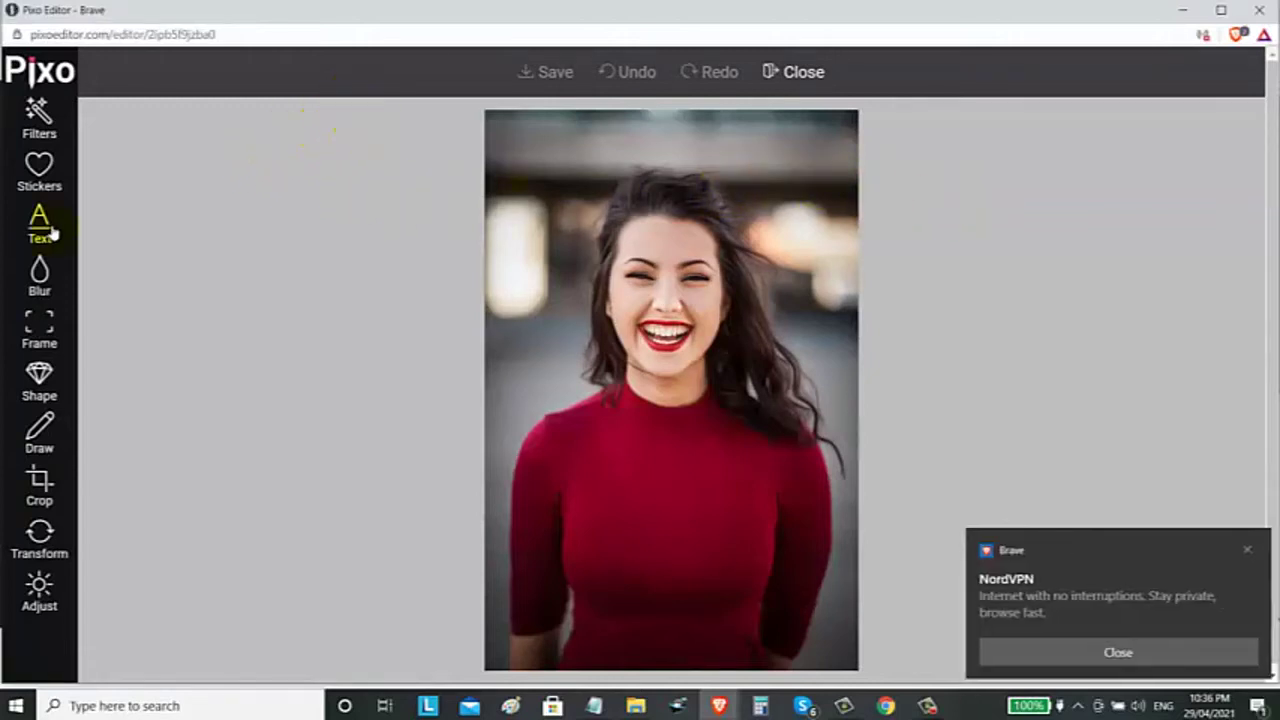
Step: Add the Cat Fat sticker, place it in the photo's bottom-left corner, and start a text caption
click(1248, 557)
click(39, 170)
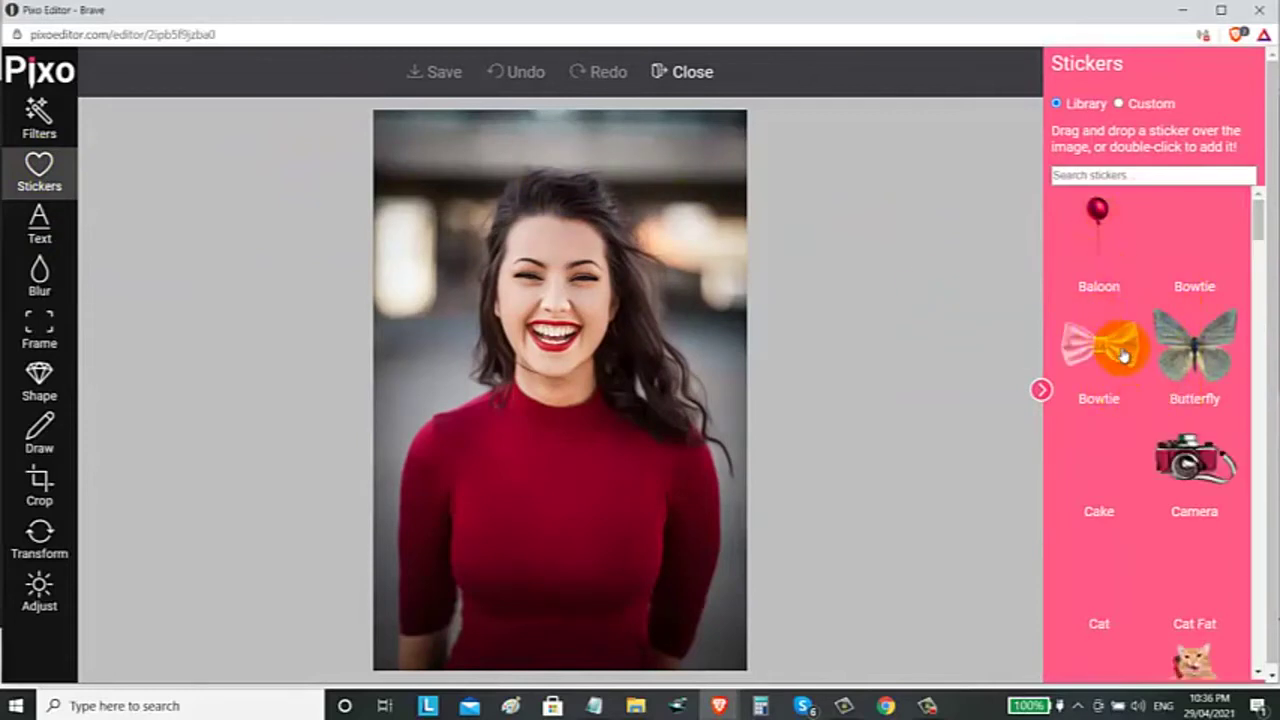
scroll(1190, 330, down, 2)
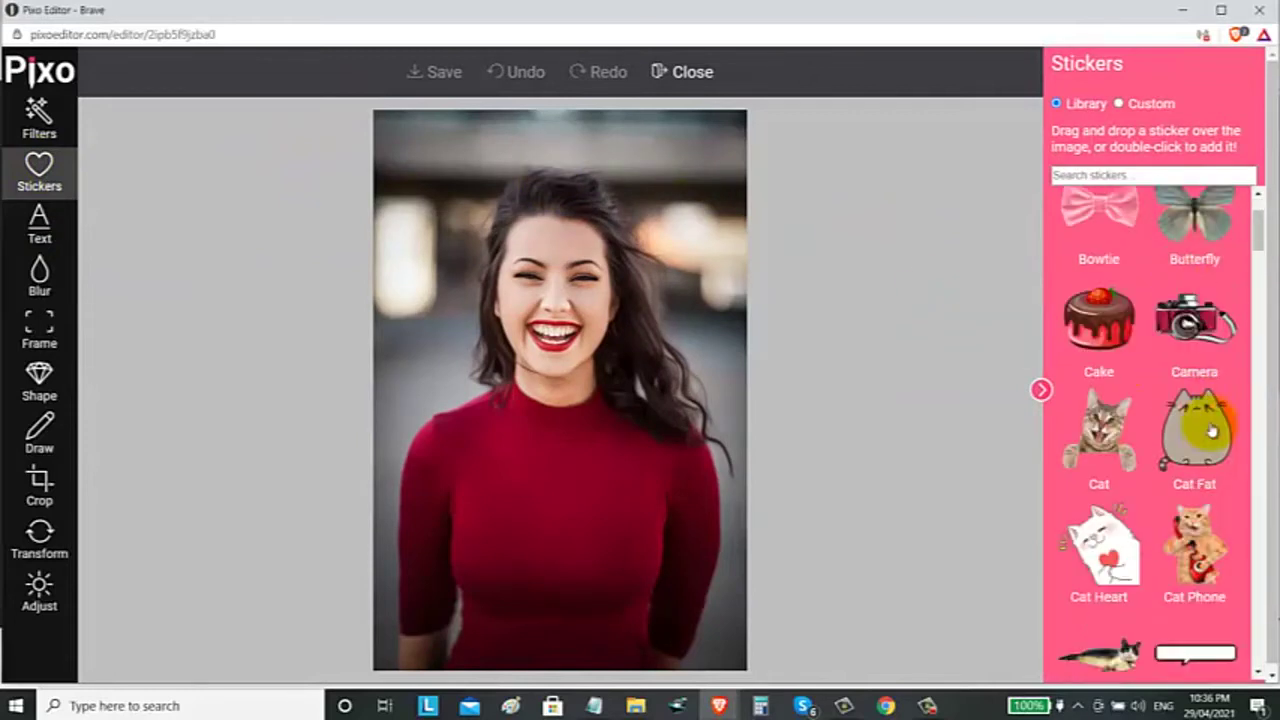
scroll(1192, 420, up, 1)
scroll(1193, 441, down, 1)
drag(1193, 441, 594, 488)
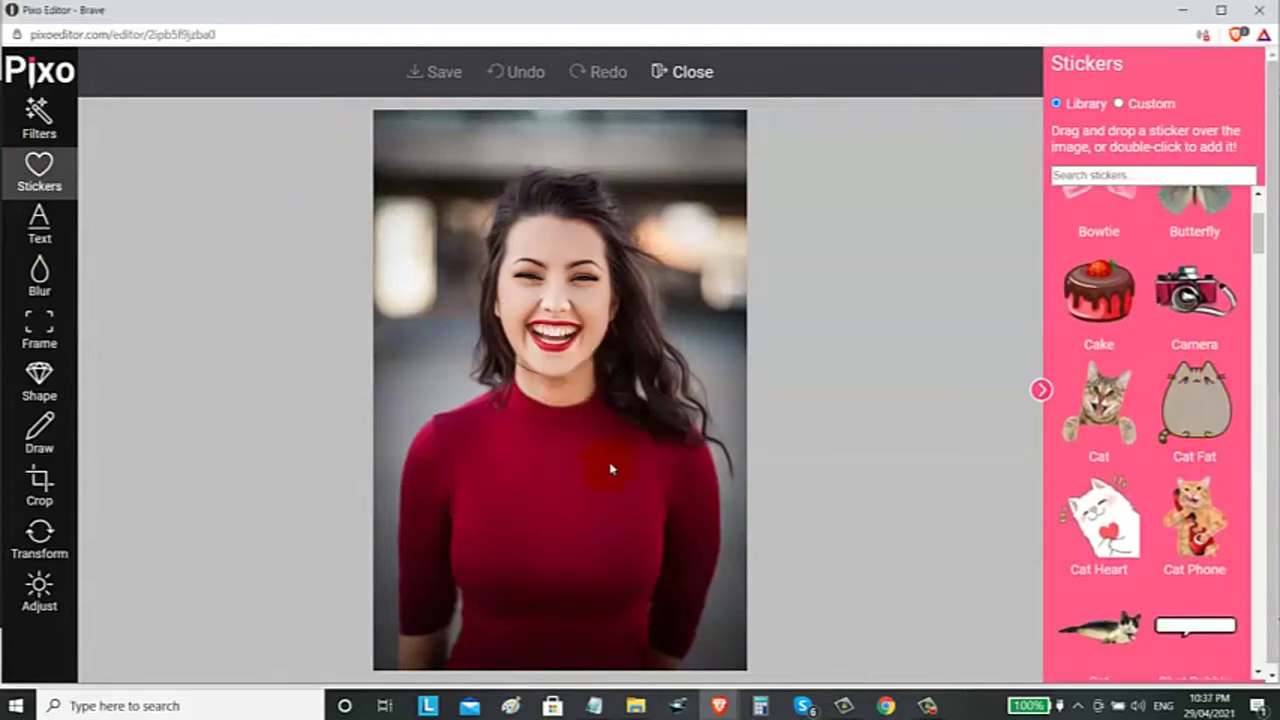
drag(583, 443, 431, 606)
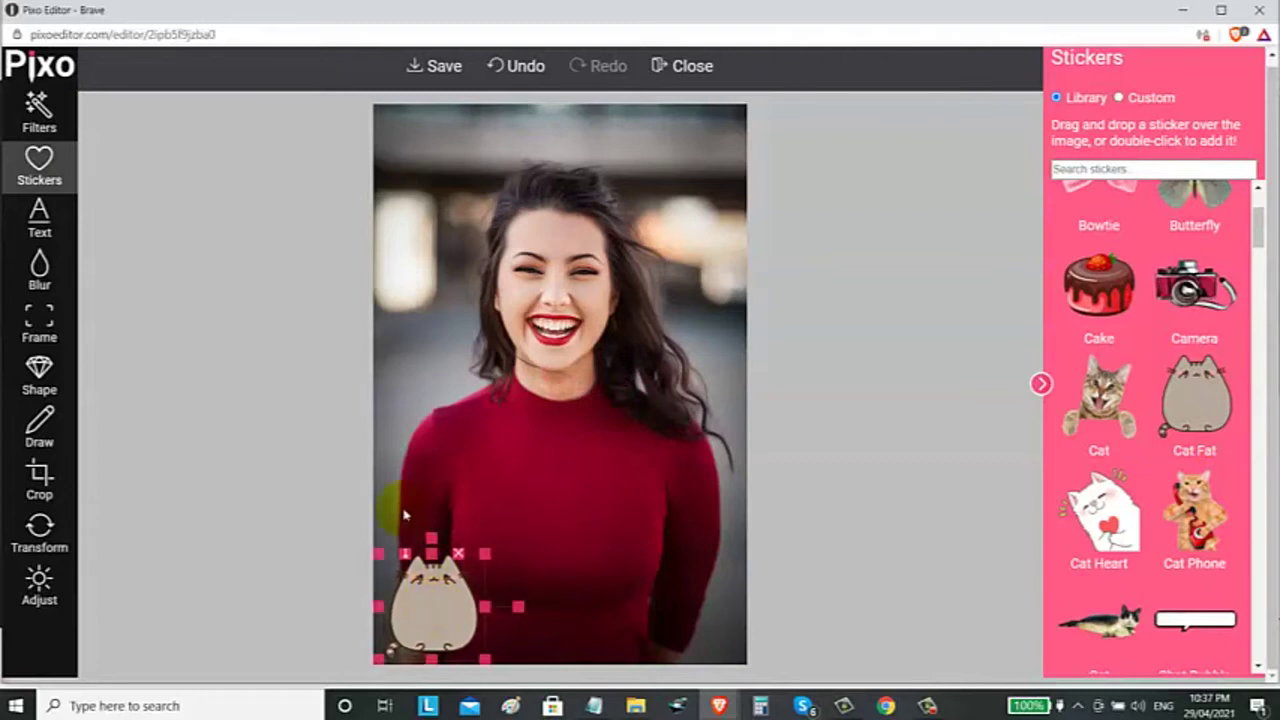
click(30, 224)
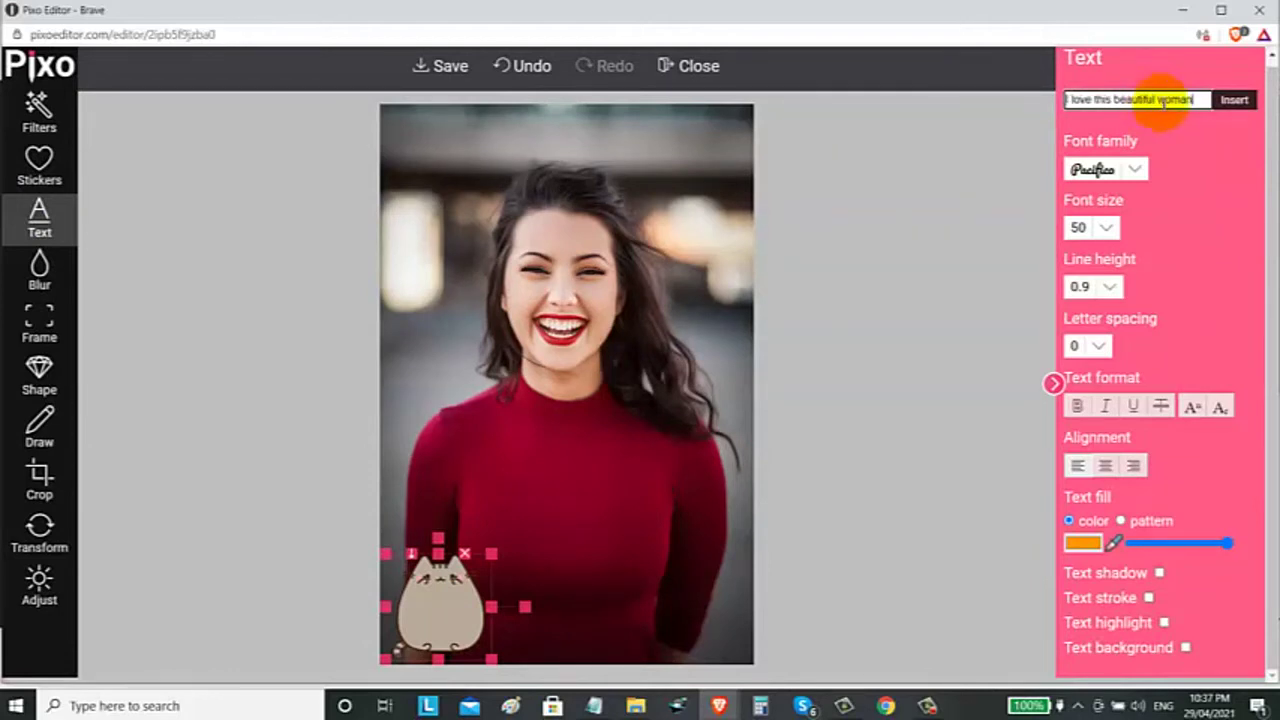
Step: Set the caption font to Lobster at size 60
click(1135, 170)
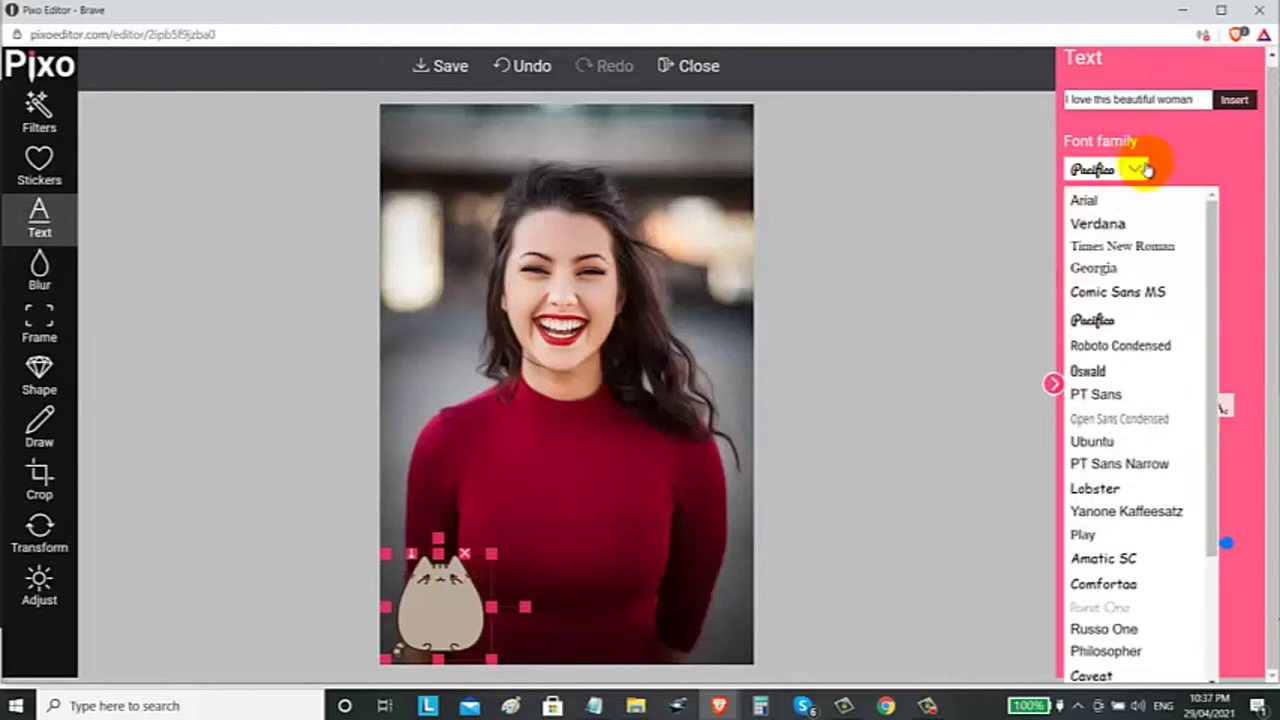
click(1137, 172)
click(1137, 173)
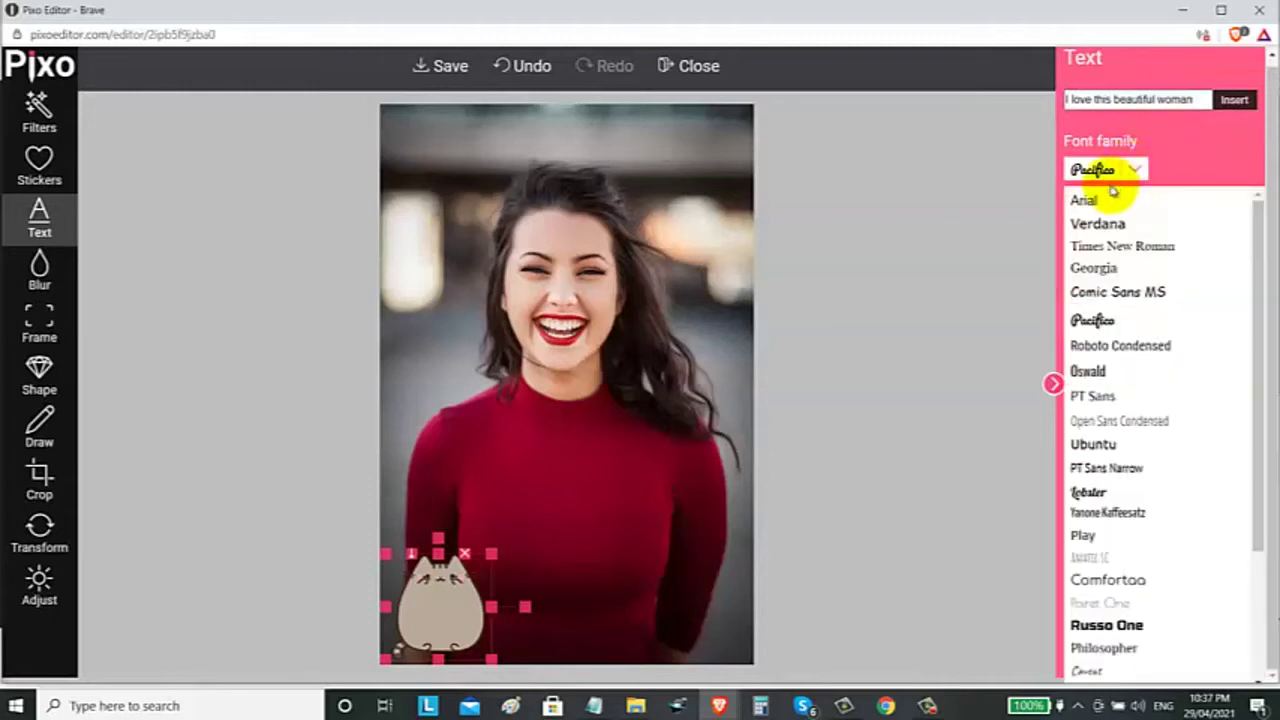
scroll(1105, 340, down, 2)
click(1095, 389)
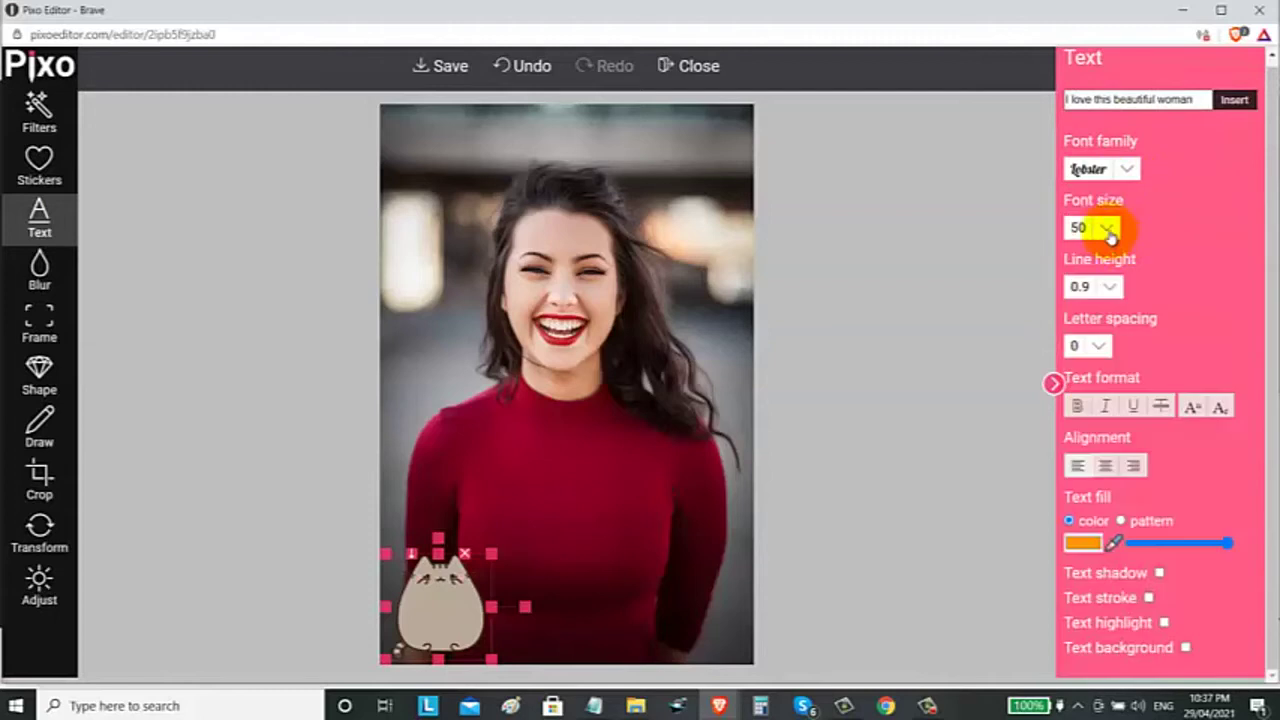
click(1105, 228)
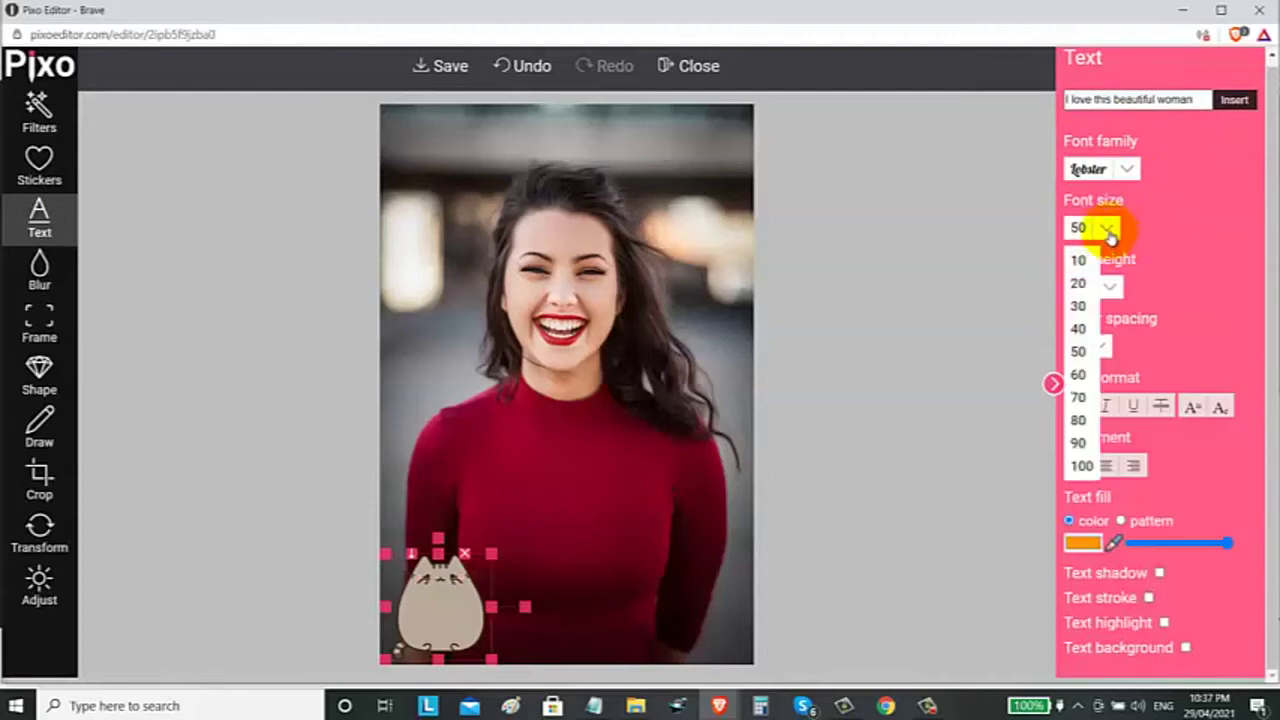
click(1077, 375)
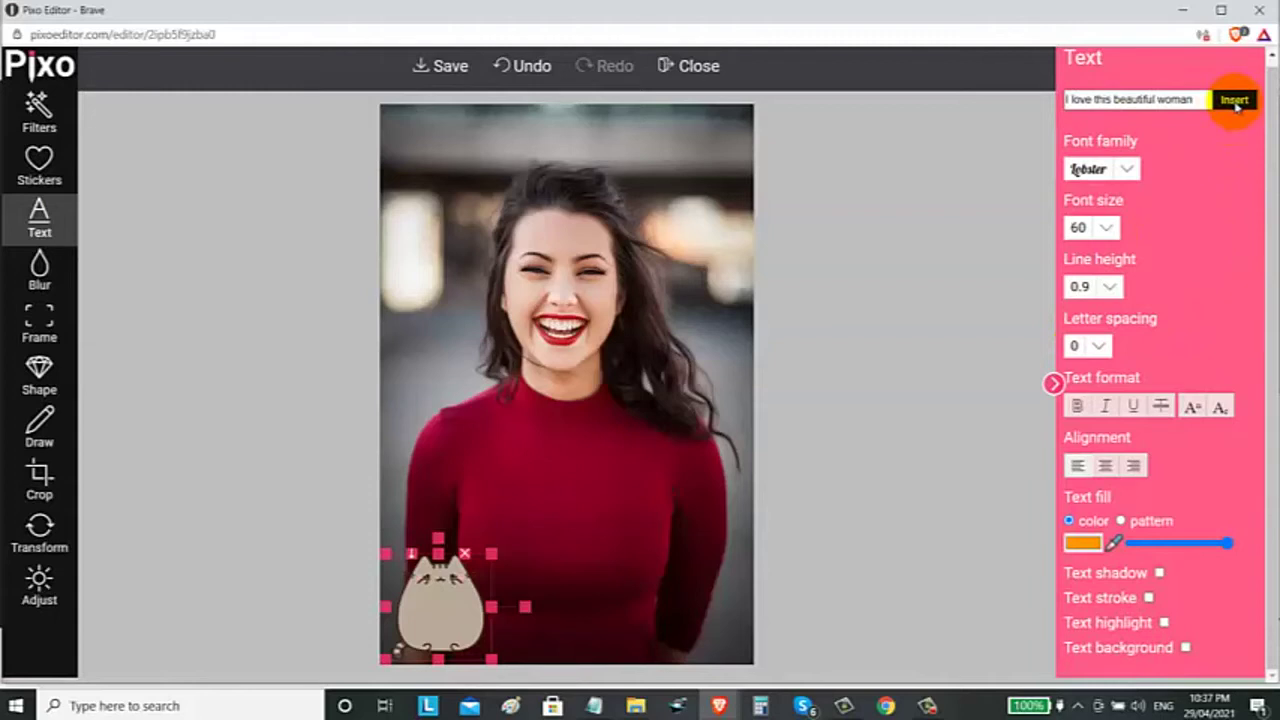
Step: Insert the caption 'I love this beautiful woman' on the red sweater and color it yellow
click(1234, 100)
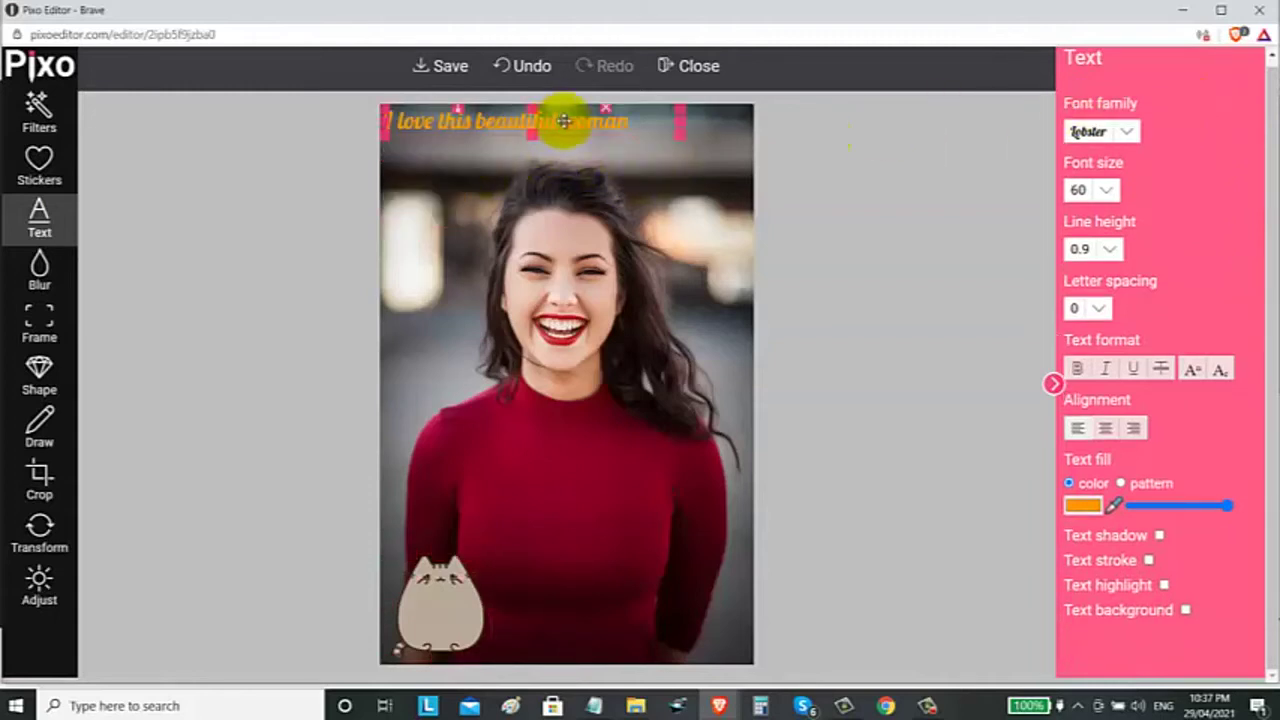
drag(564, 120, 593, 489)
click(1099, 511)
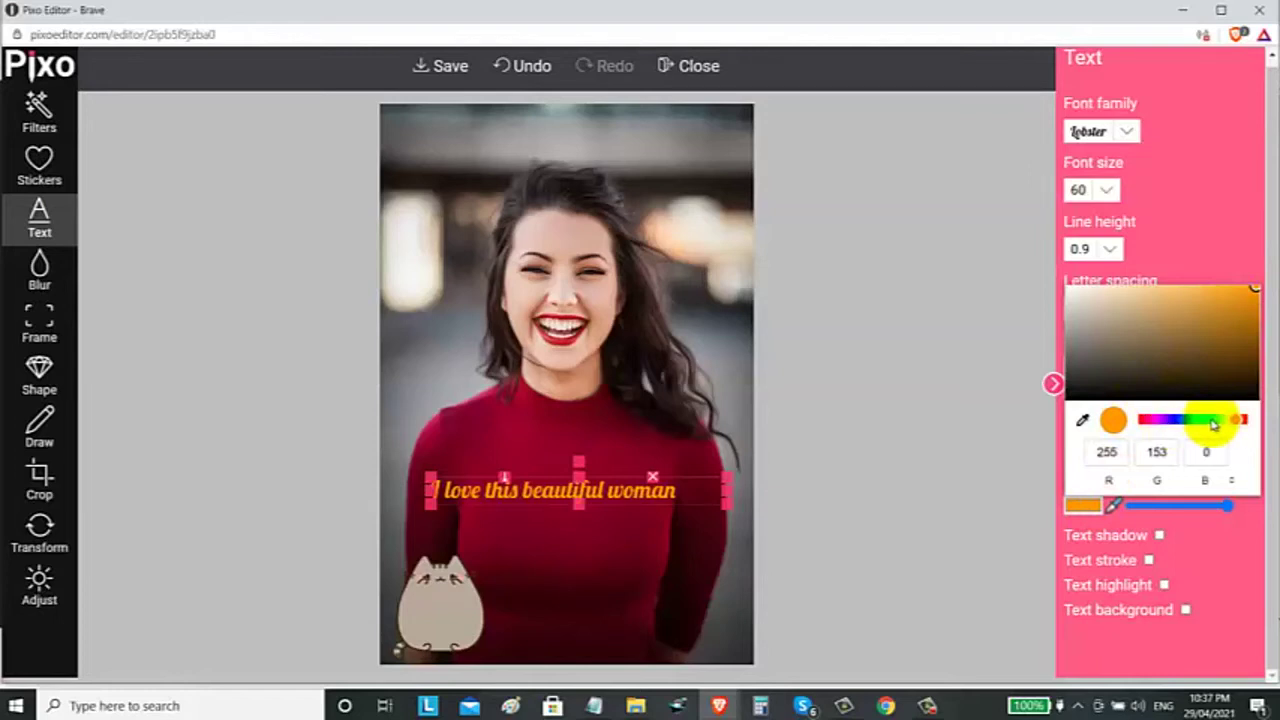
drag(1234, 420, 1229, 420)
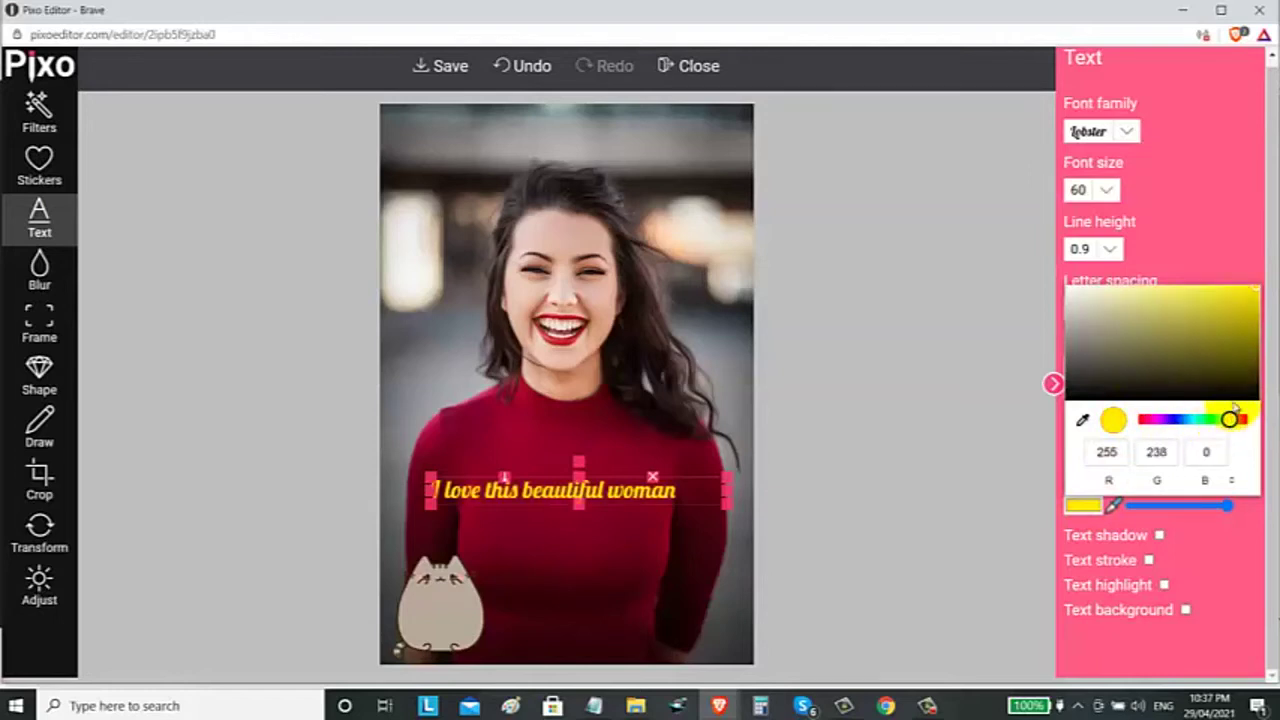
click(1231, 309)
click(795, 355)
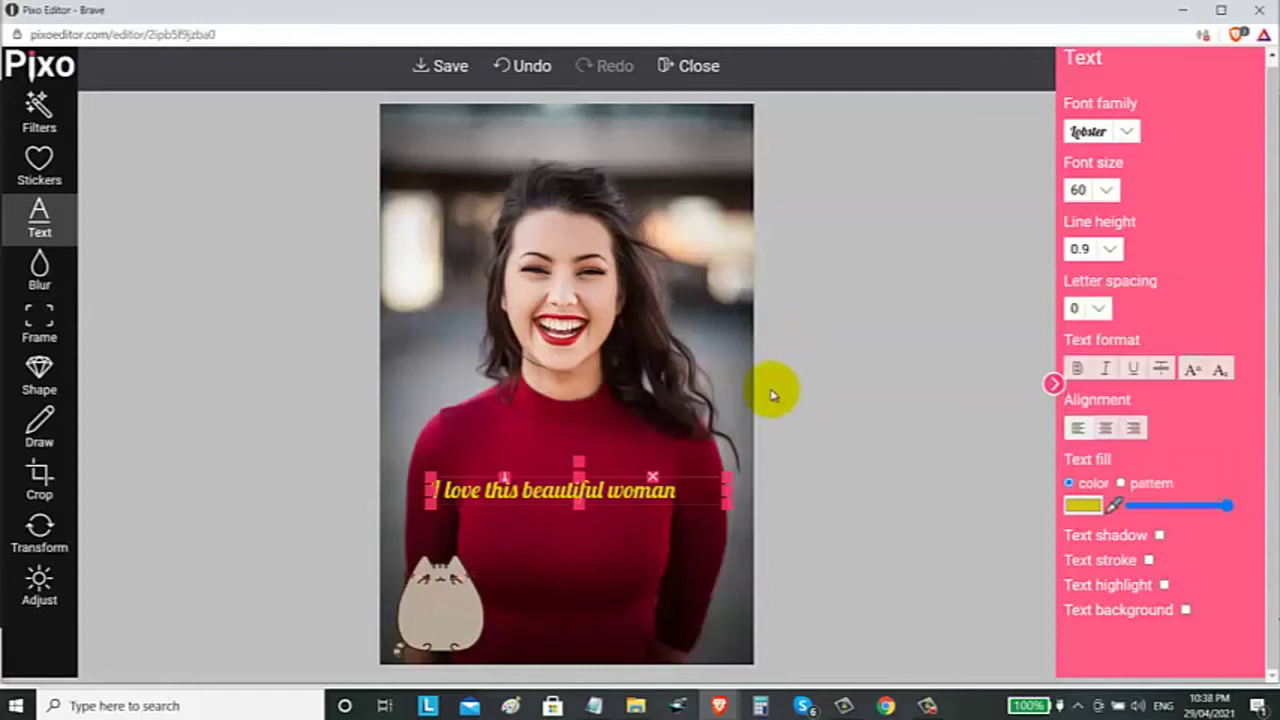
Step: Fine-tune the caption box and sticker positions, then save the edited image as a PNG
drag(549, 491, 564, 491)
drag(716, 505, 738, 520)
drag(430, 595, 452, 593)
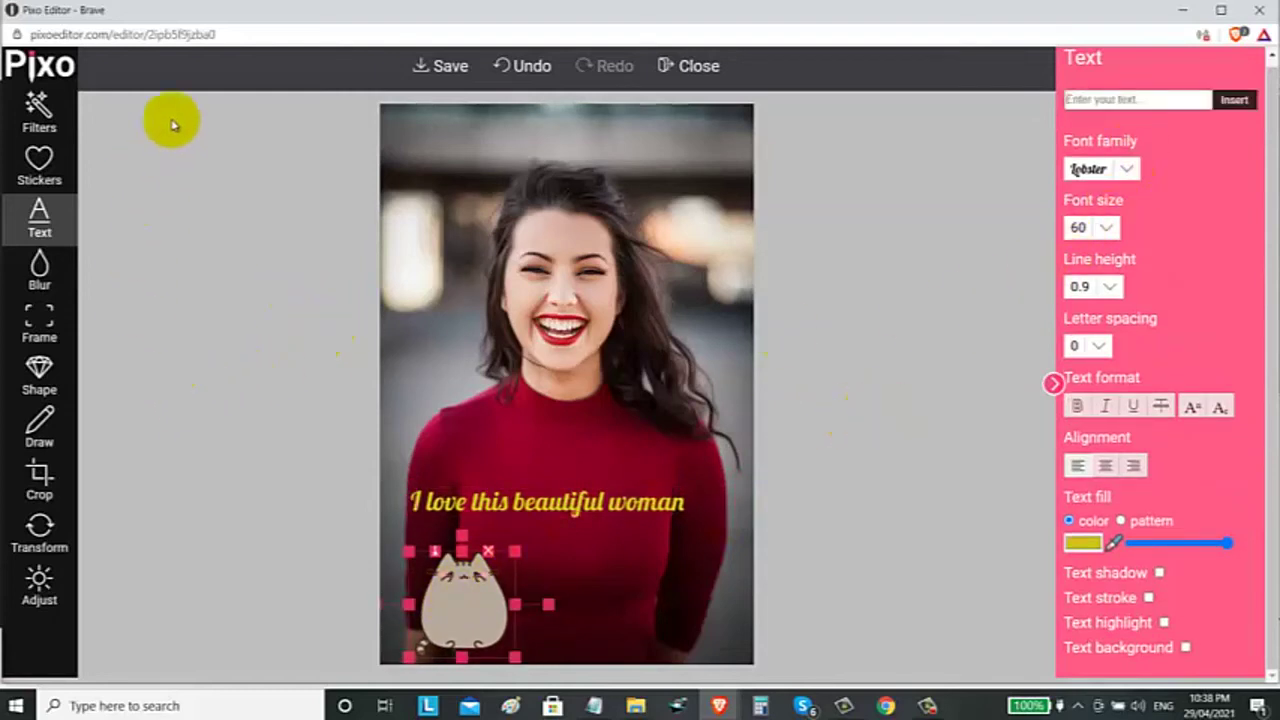
click(450, 68)
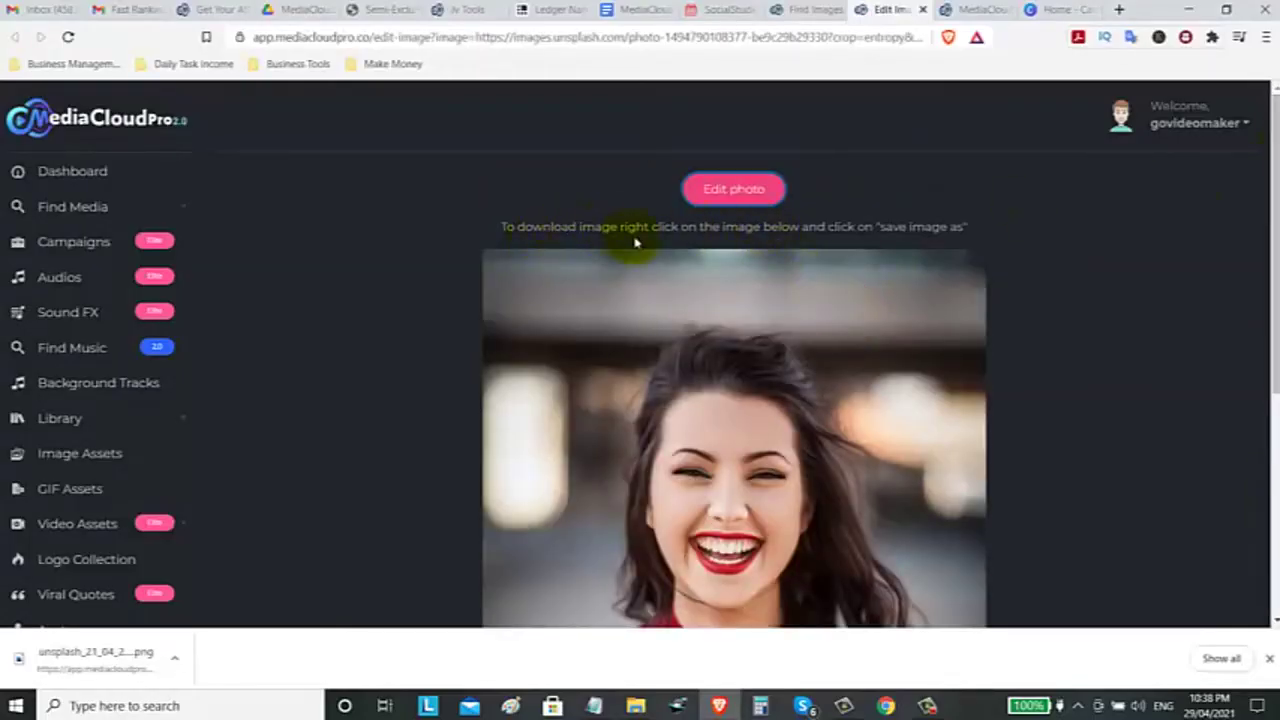
Step: Save the edited photo to the Desktop as 'pretty woman.jfif', then go to the Campaigns page
right_click(725, 284)
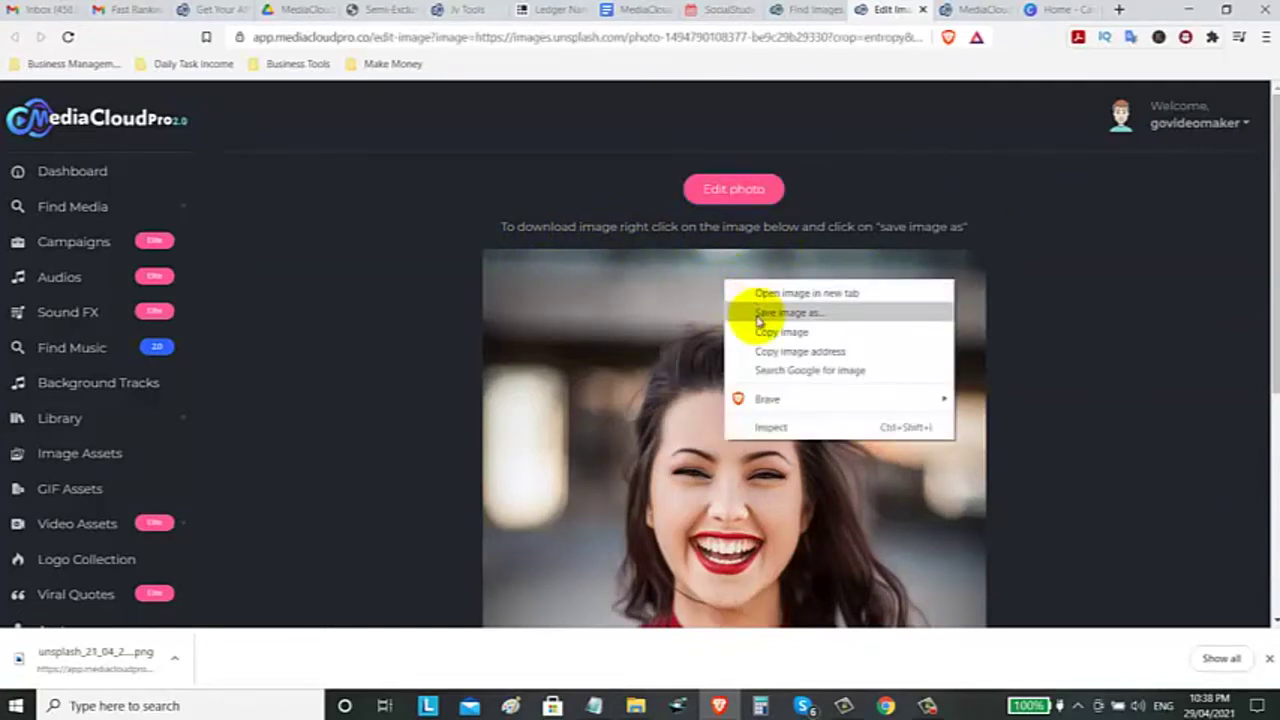
click(759, 314)
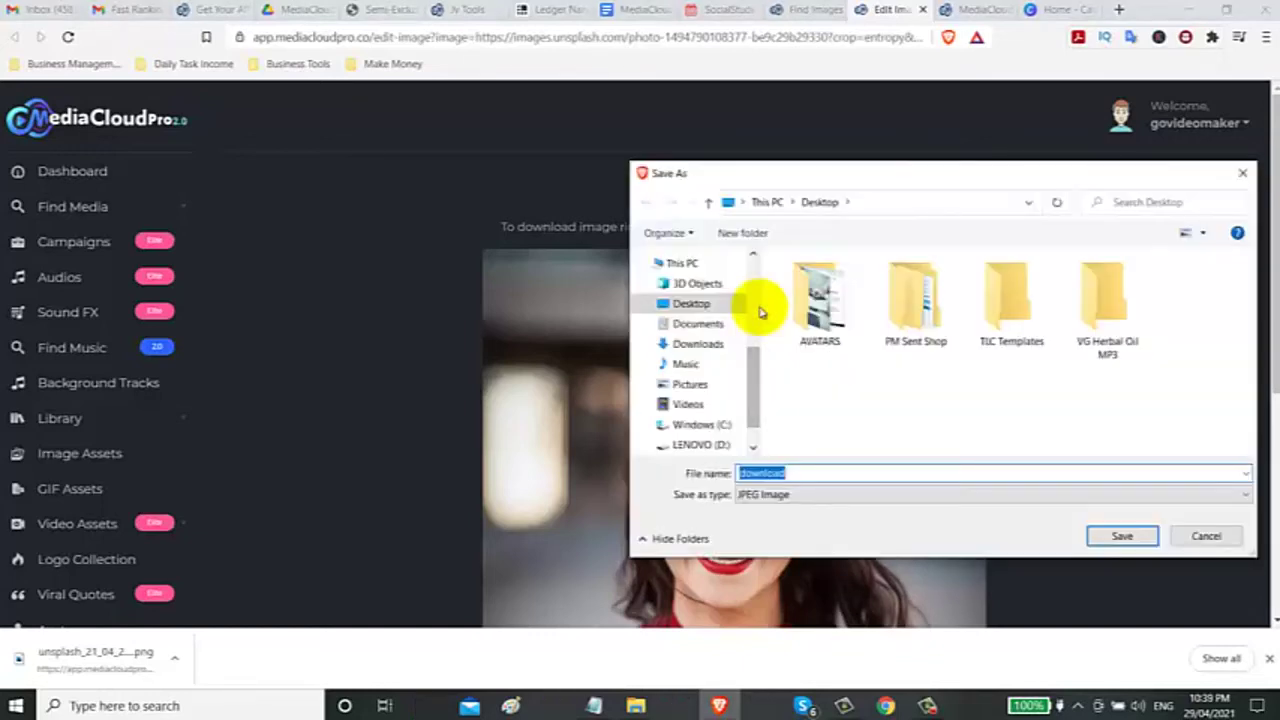
text(pretty woman)
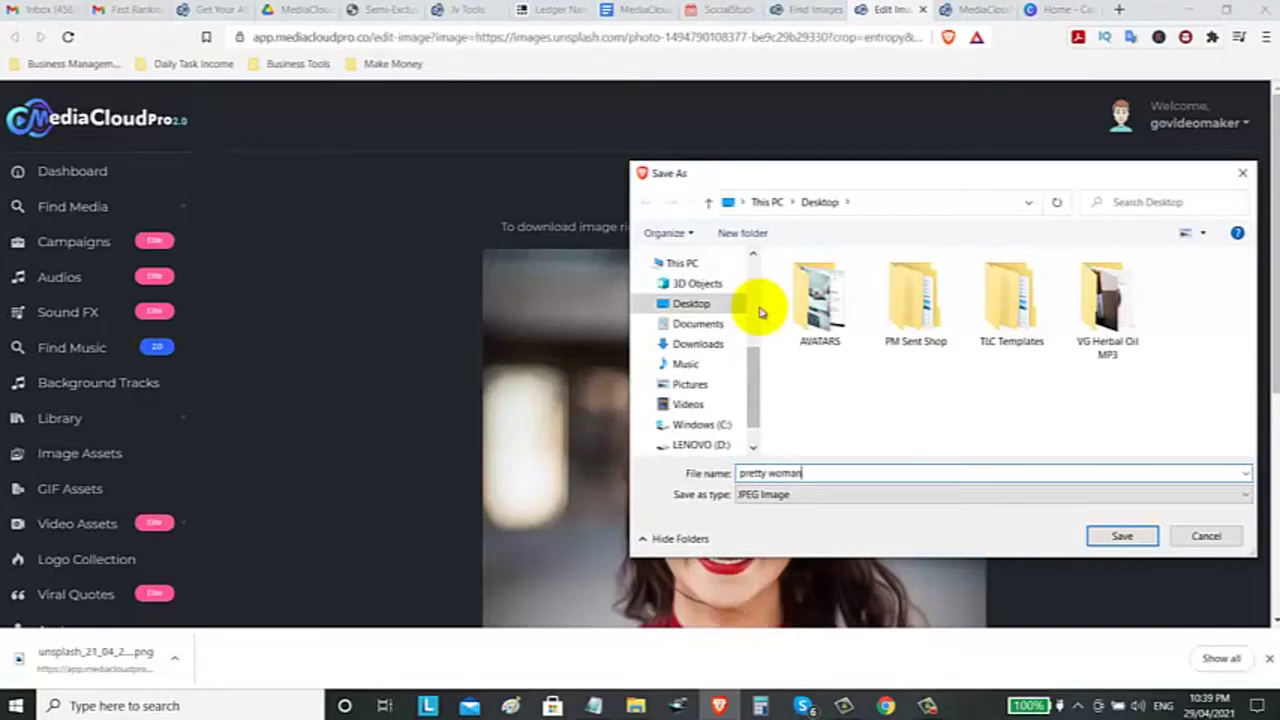
click(1120, 535)
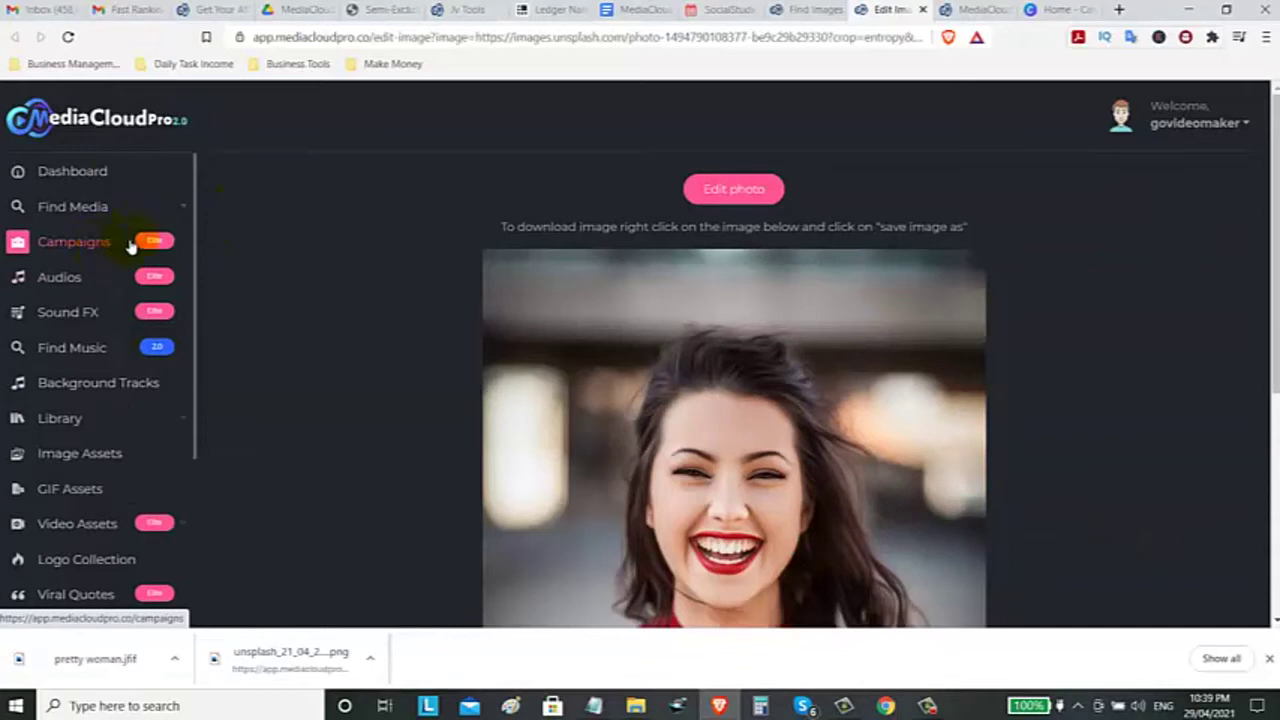
click(89, 245)
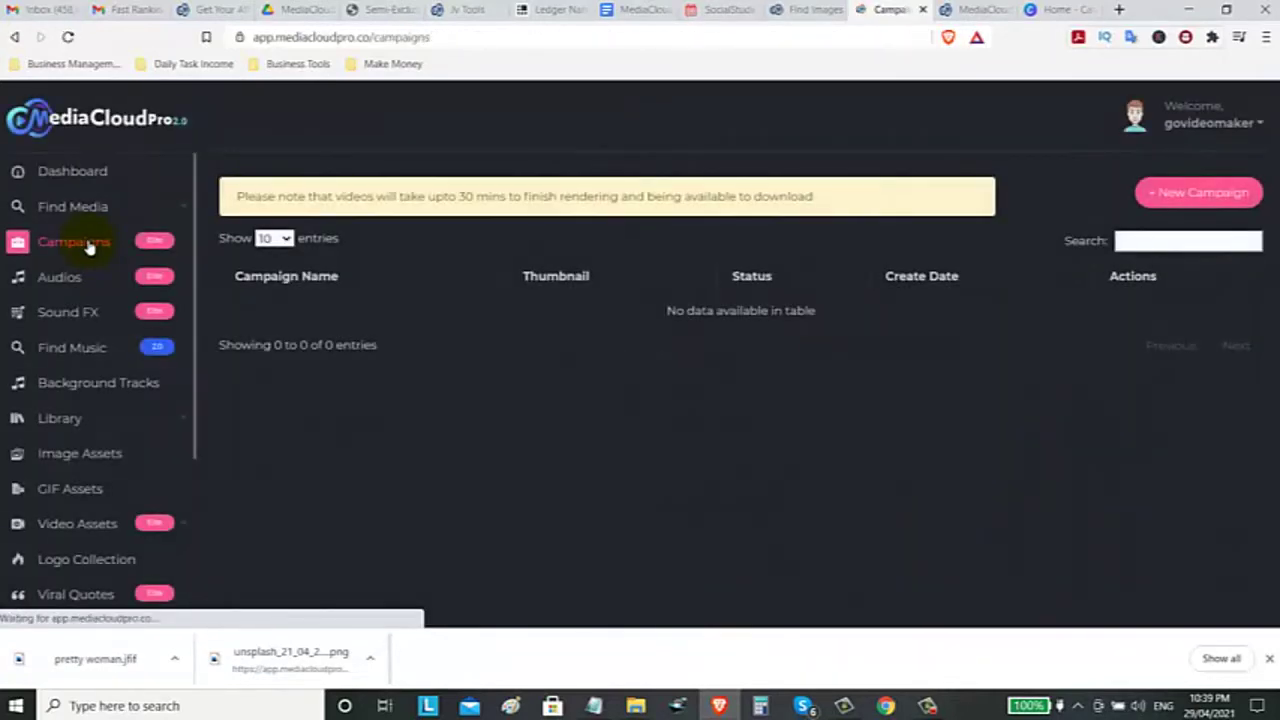
Step: Browse the Sound FX library
click(68, 312)
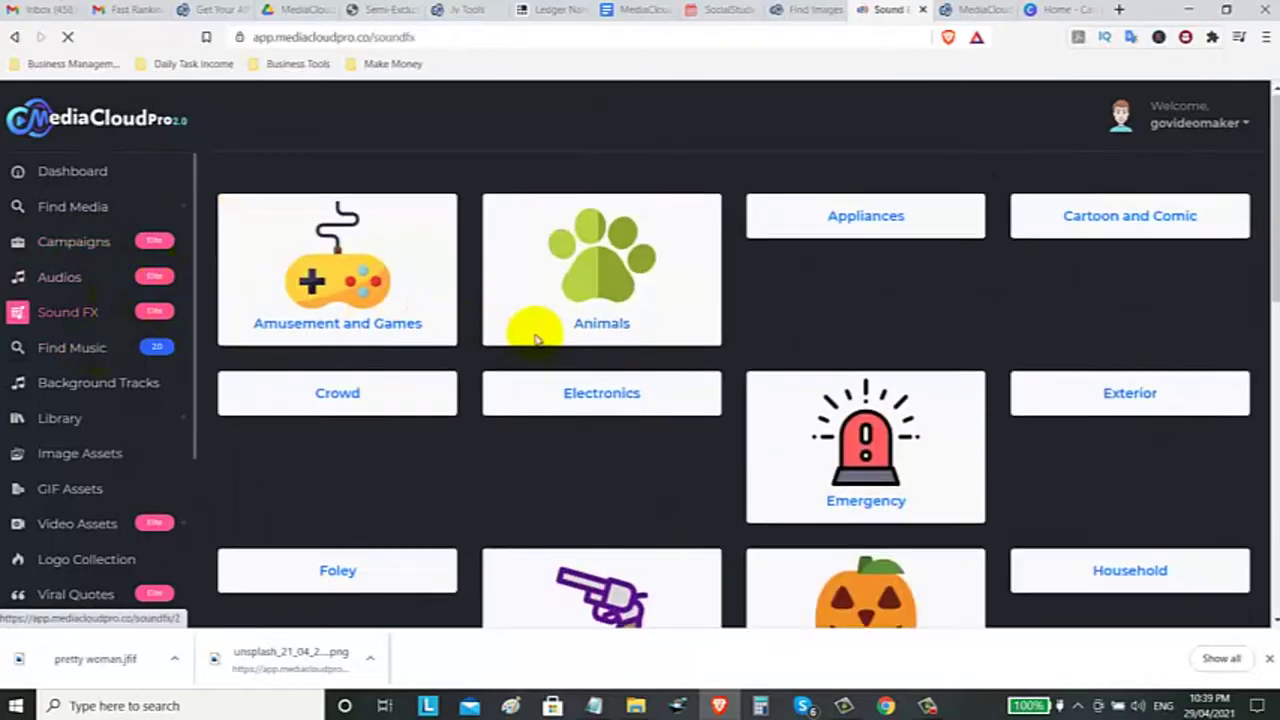
scroll(508, 314, down, 1)
scroll(508, 314, up, 1)
scroll(105, 375, down, 3)
scroll(110, 370, up, 3)
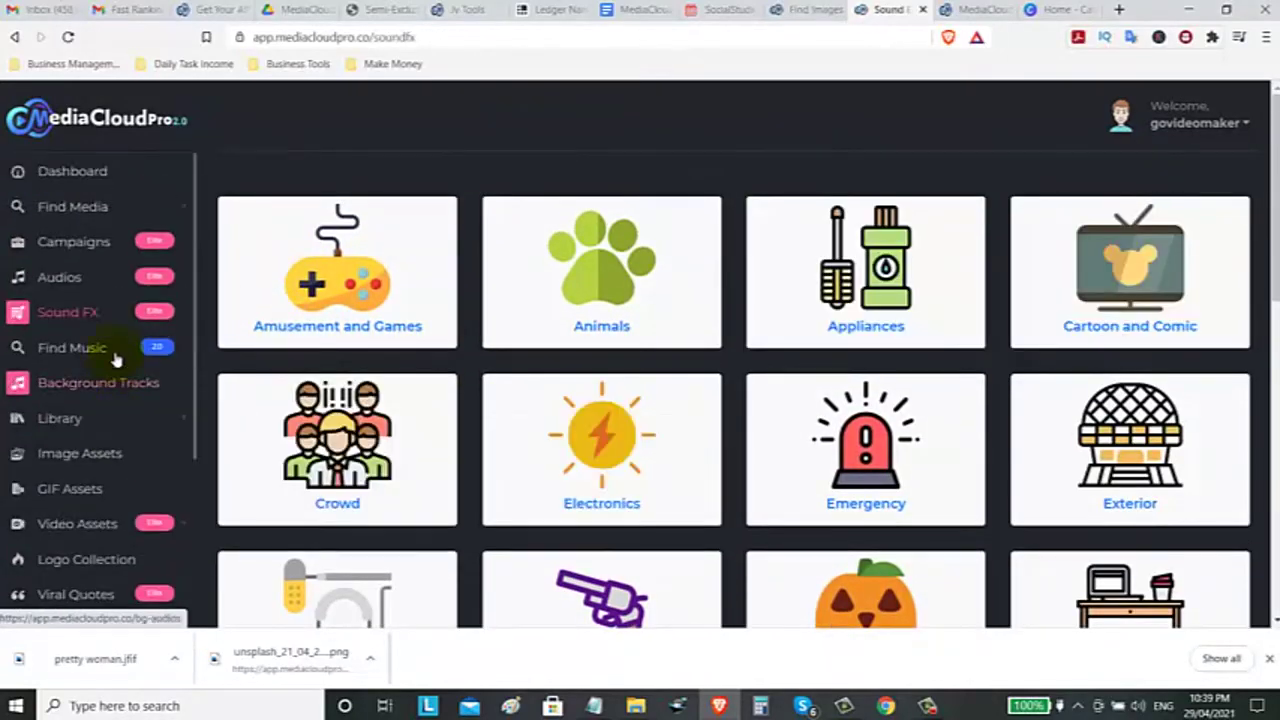
scroll(105, 430, down, 3)
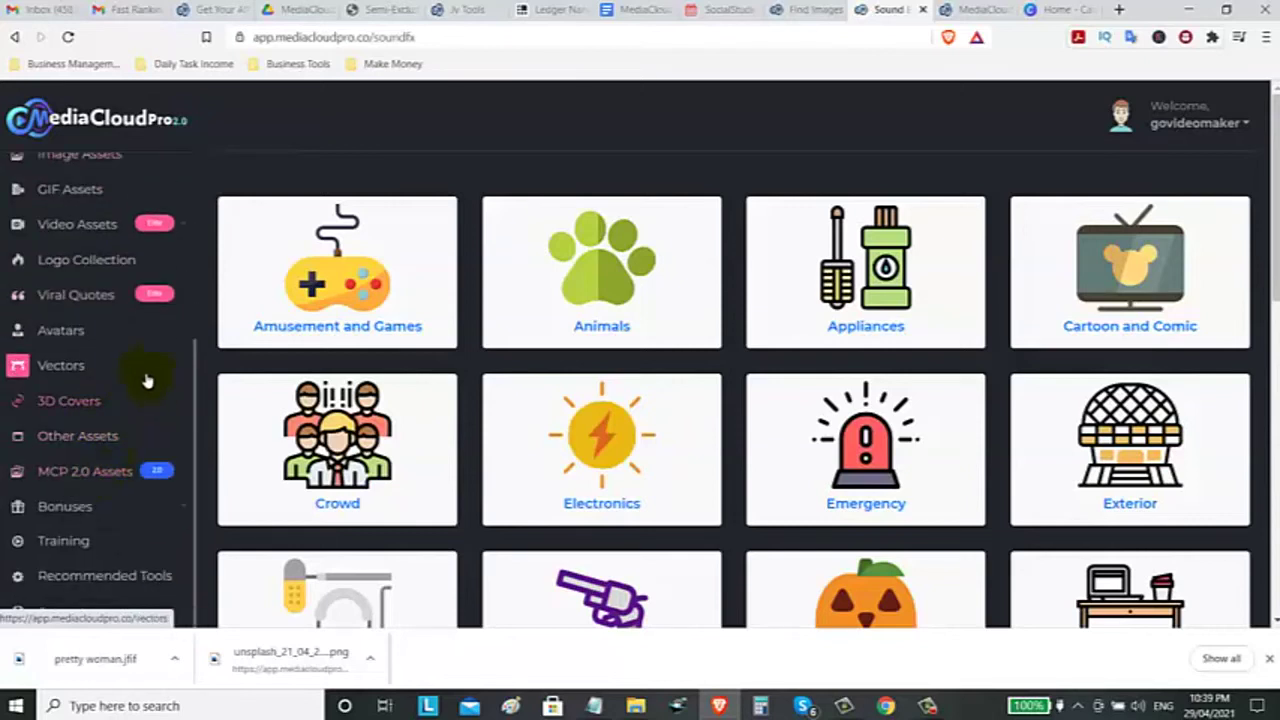
scroll(100, 400, up, 1)
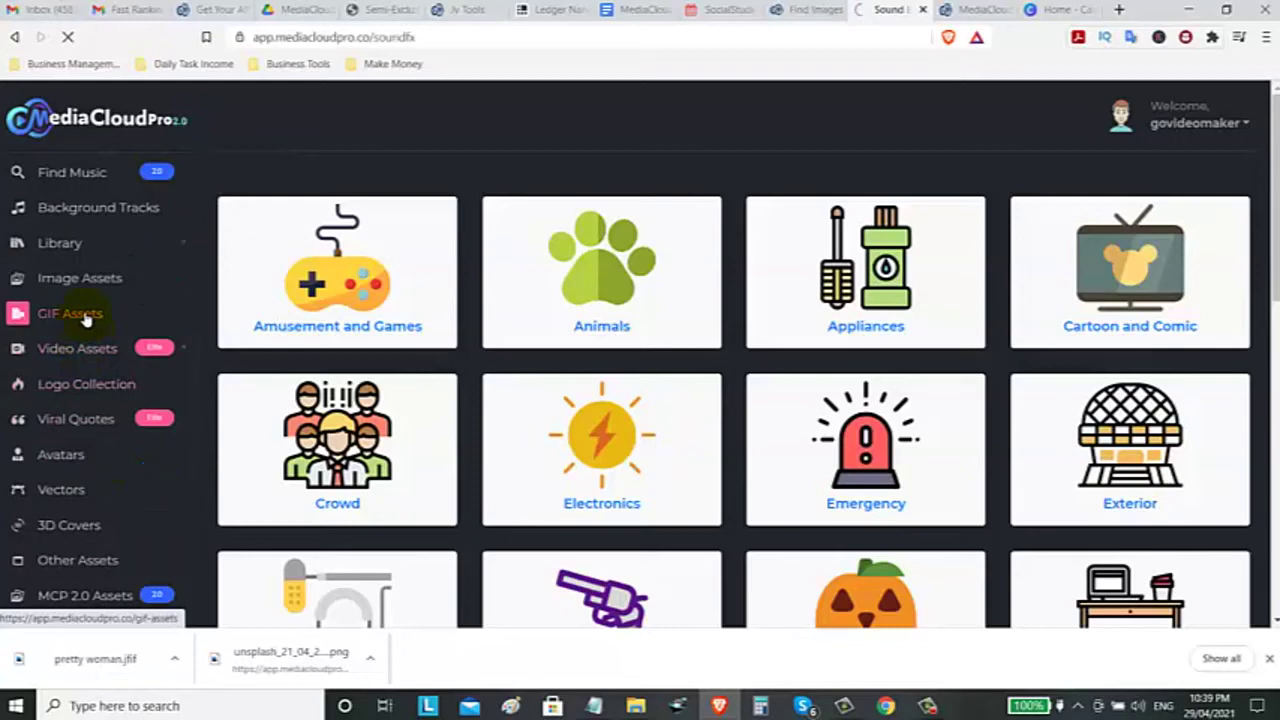
Step: Open the GIF Assets library and scroll down to its 8K+ bundle download
click(85, 316)
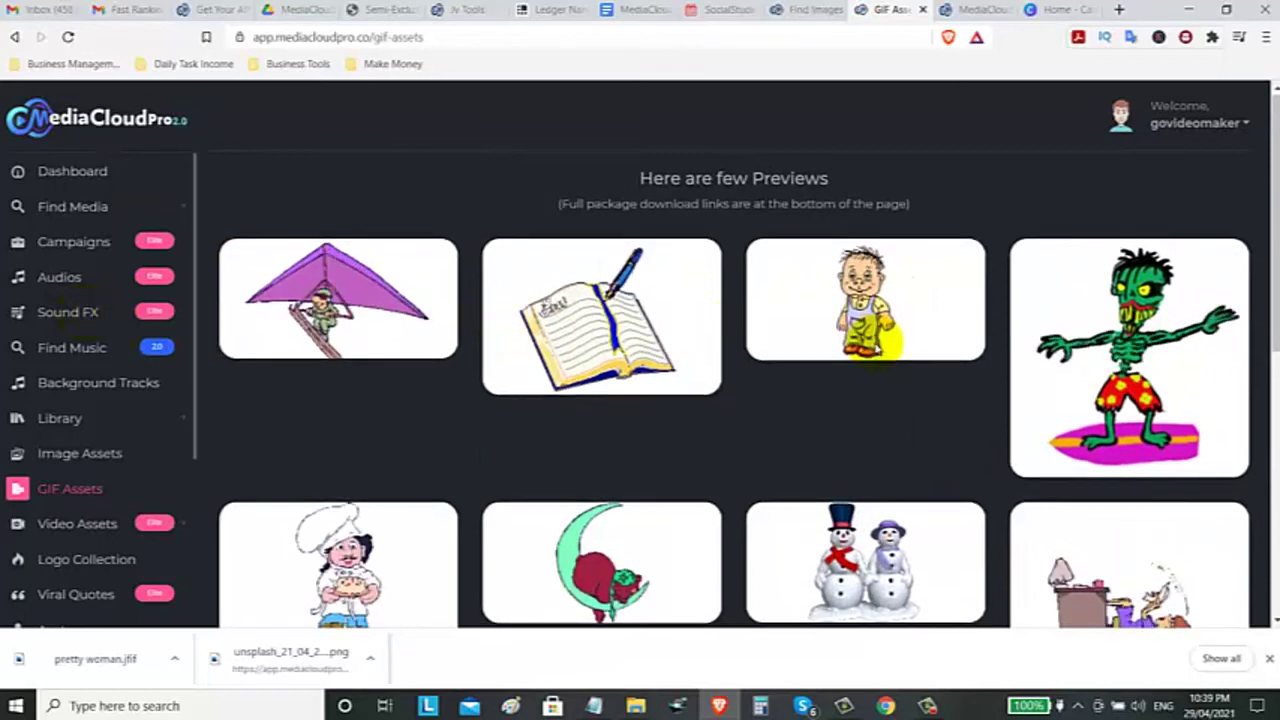
scroll(878, 350, down, 6)
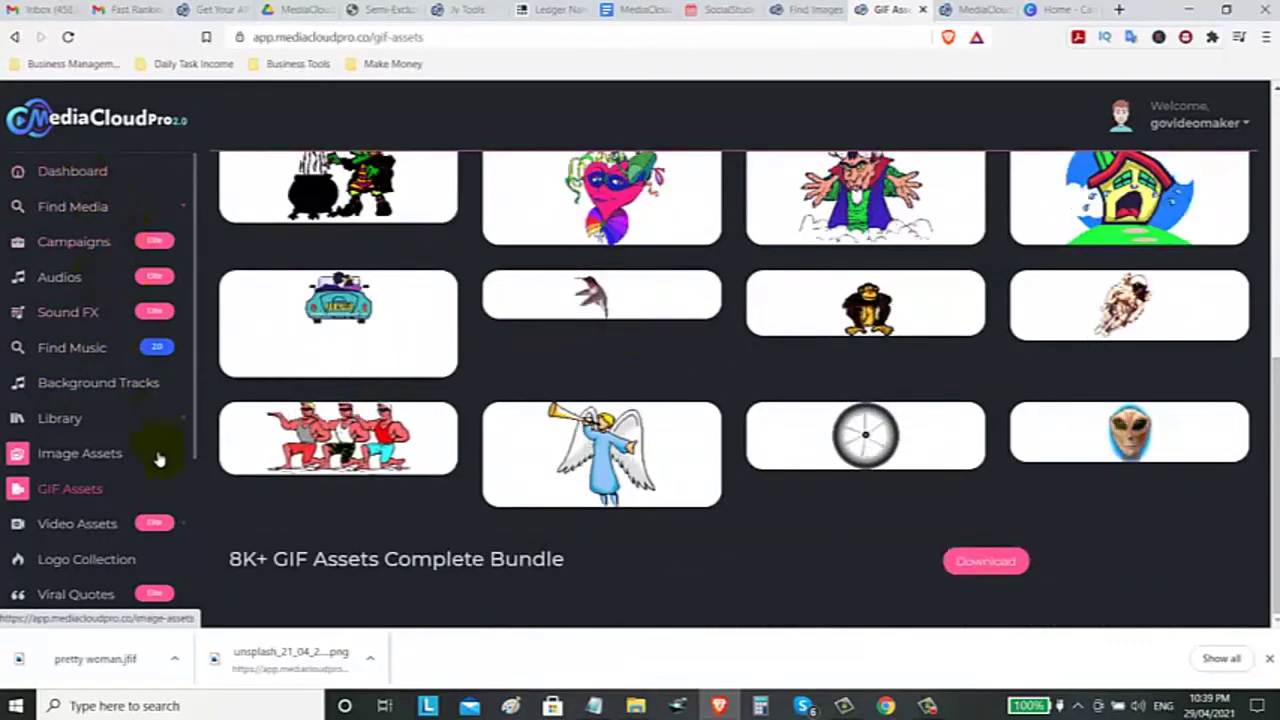
scroll(158, 459, down, 3)
click(110, 298)
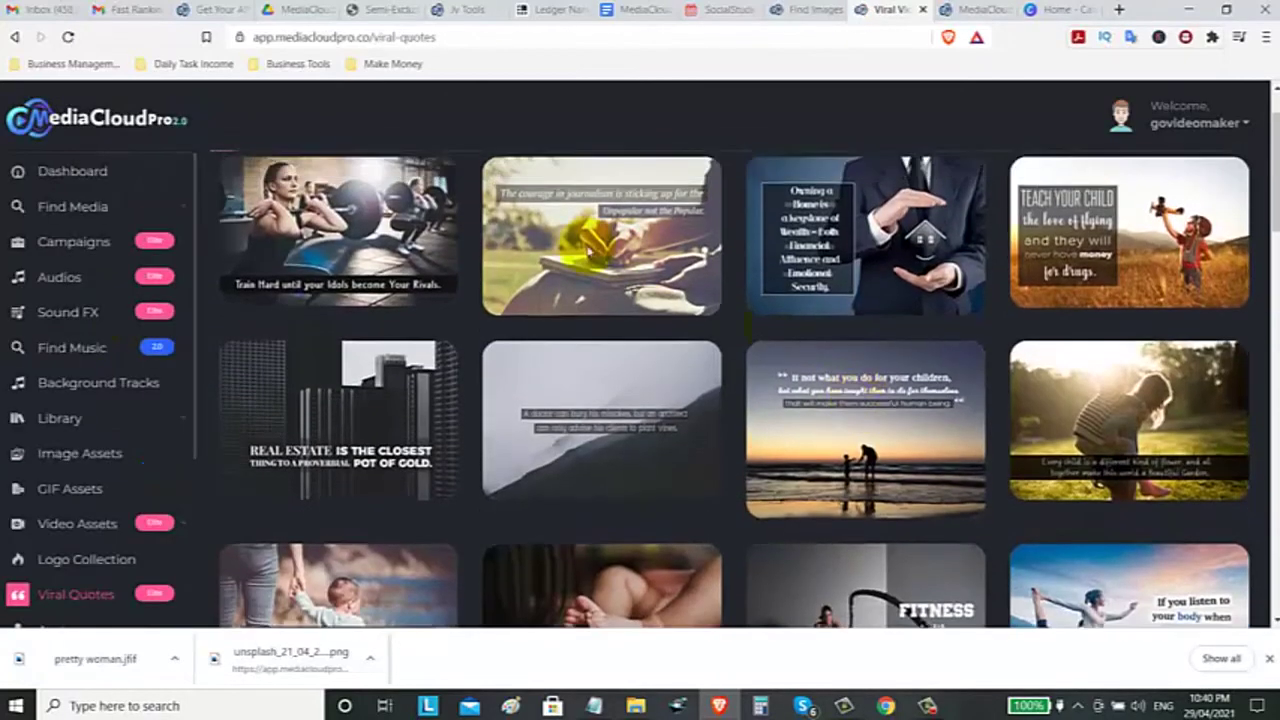
scroll(390, 312, up, 1)
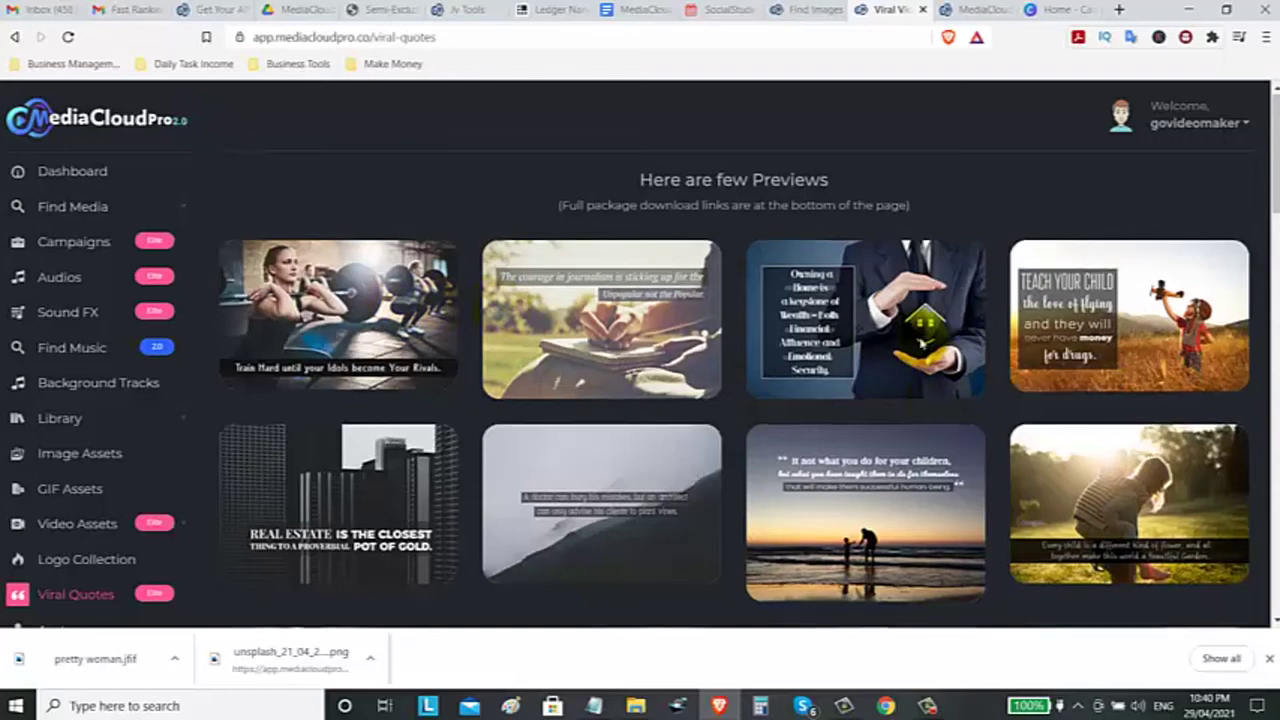
scroll(913, 321, down, 1)
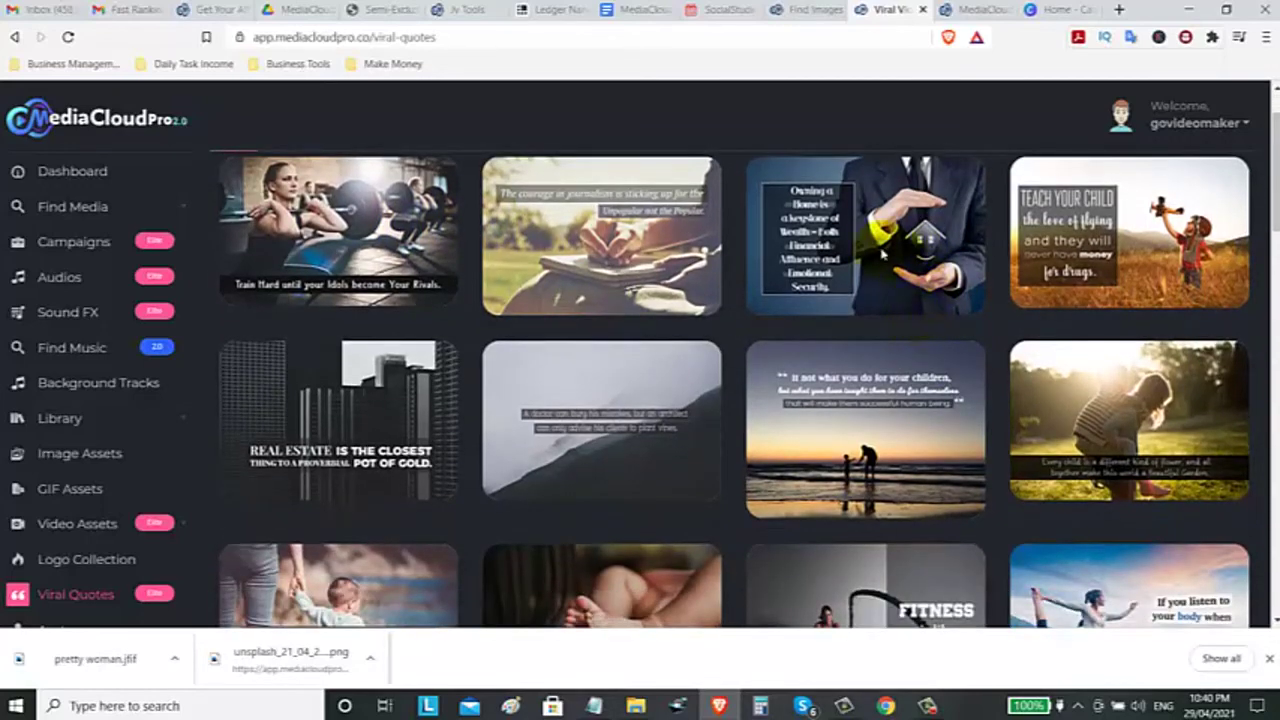
scroll(860, 320, down, 3)
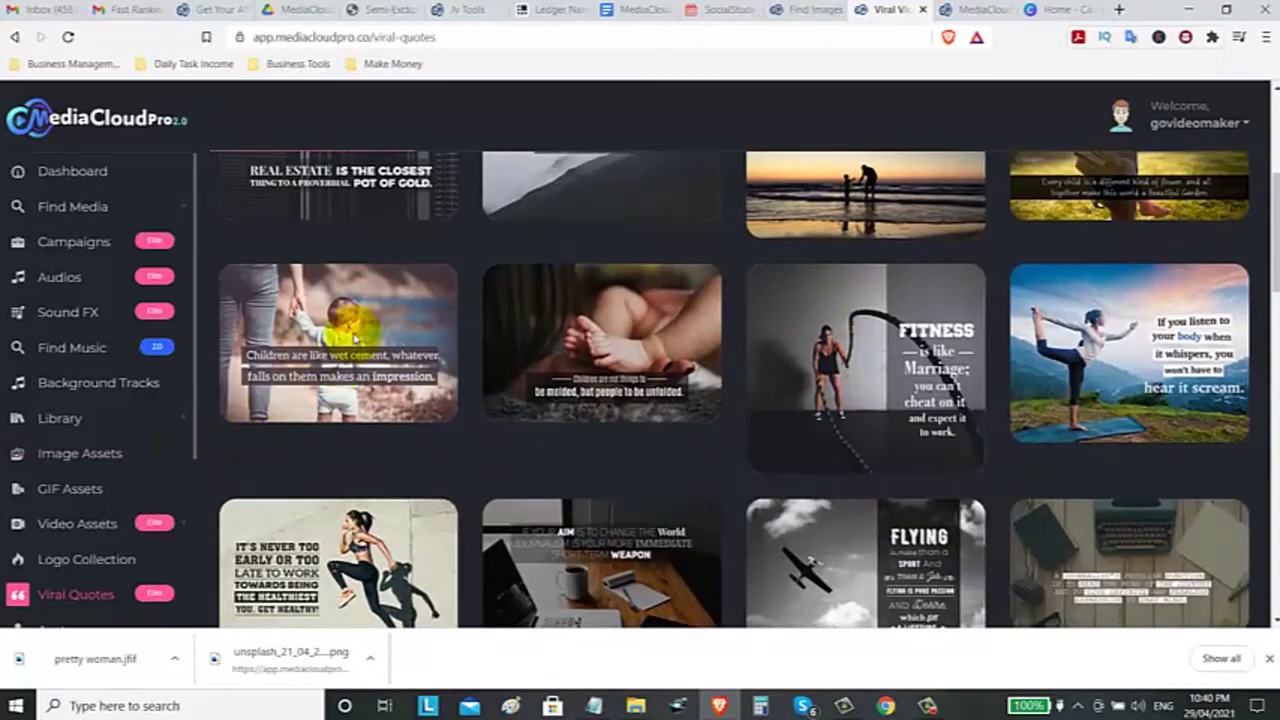
scroll(367, 490, down, 2)
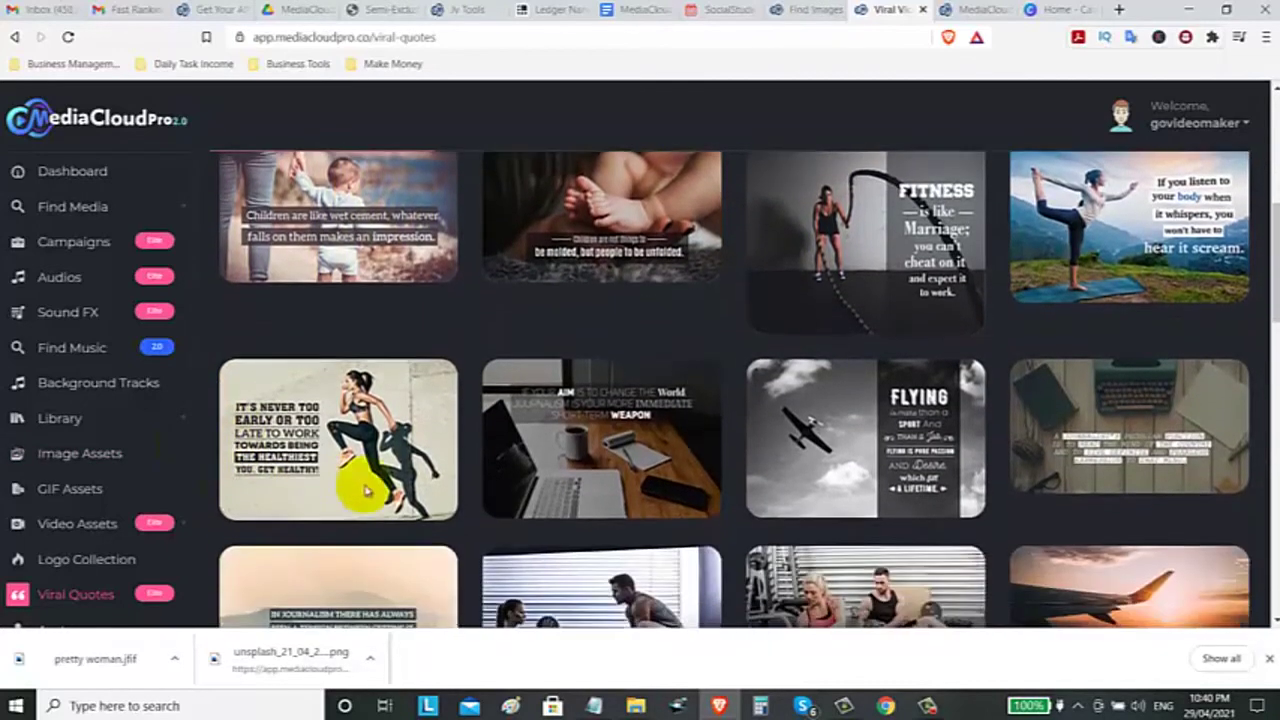
scroll(367, 490, down, 2)
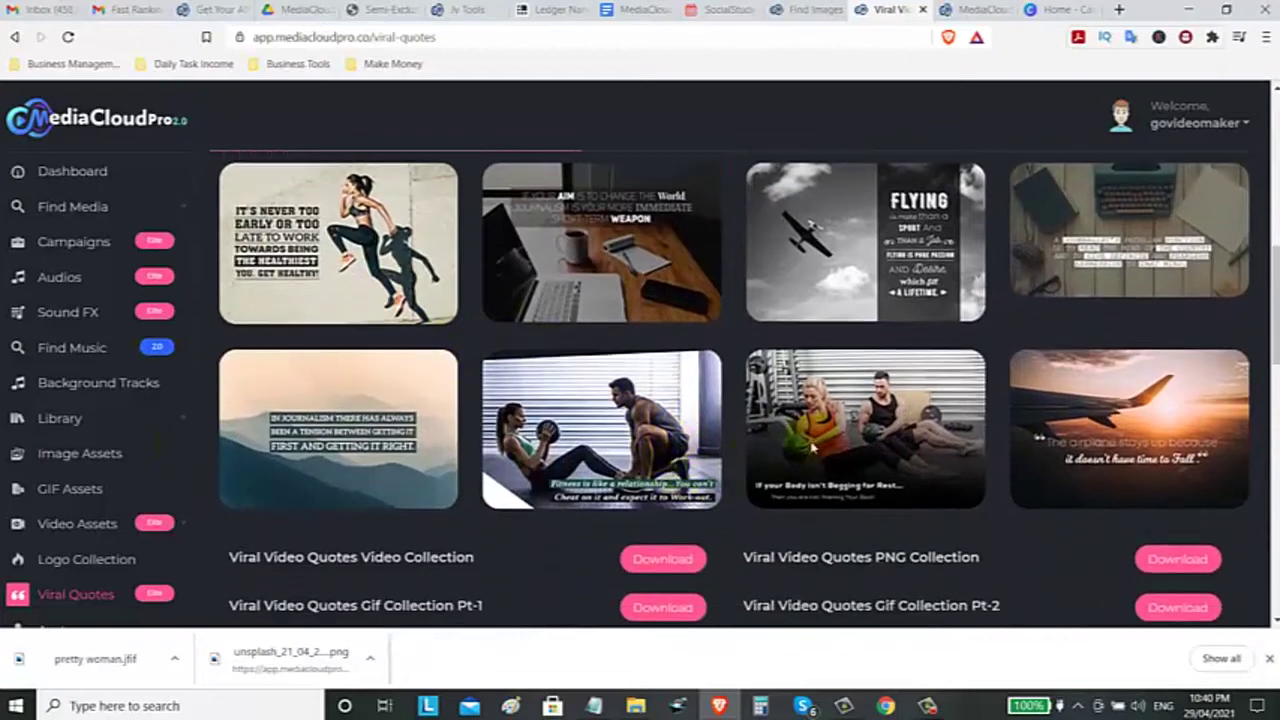
scroll(845, 495, down, 2)
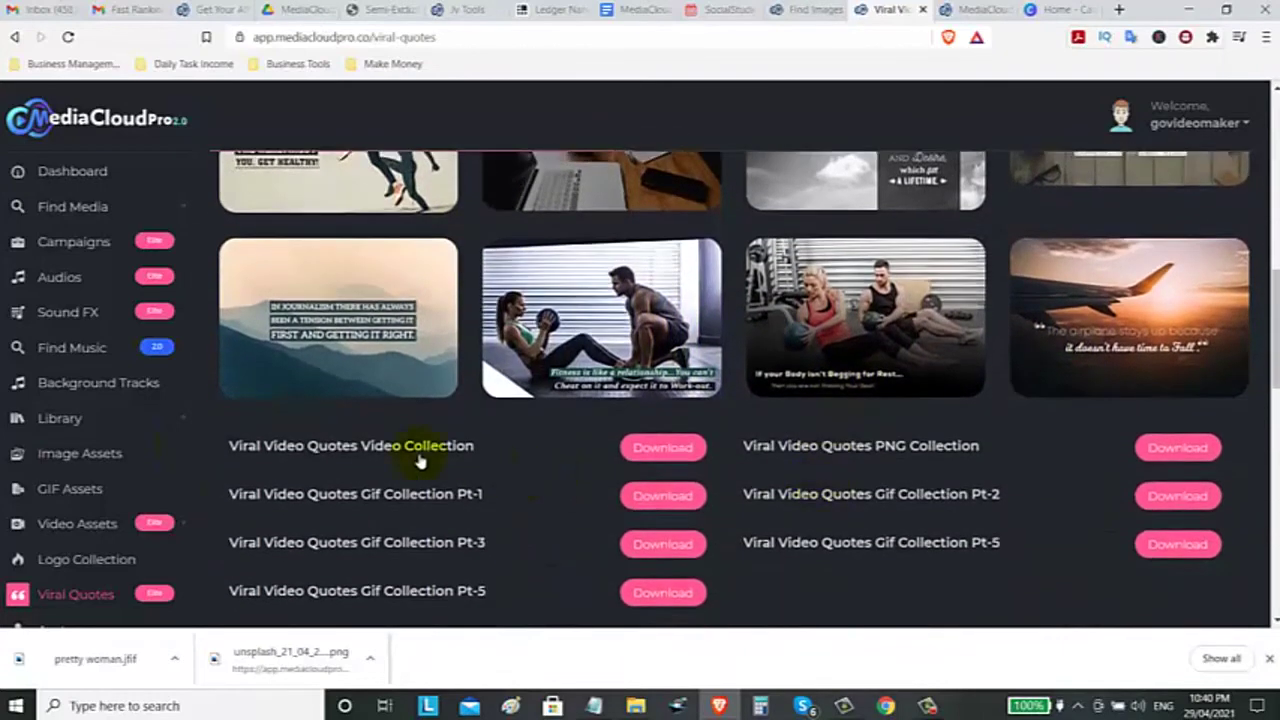
scroll(430, 415, down, 2)
scroll(486, 334, down, 2)
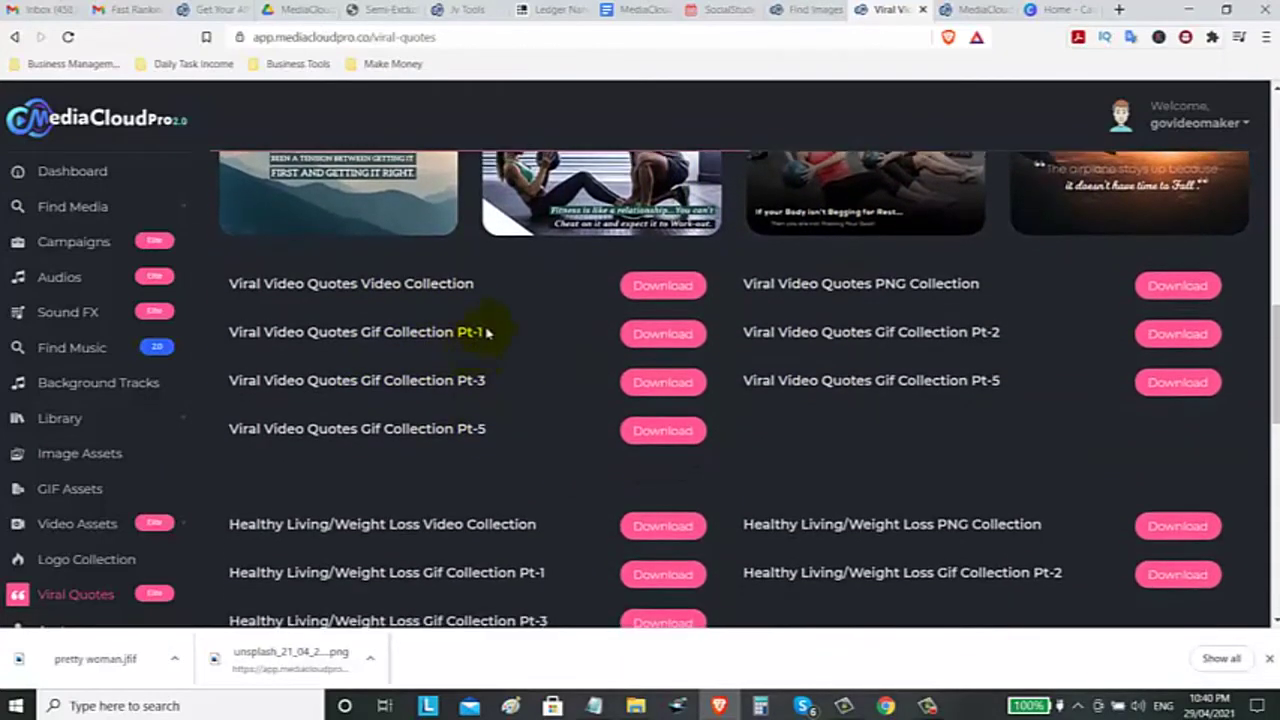
scroll(640, 370, up, 1)
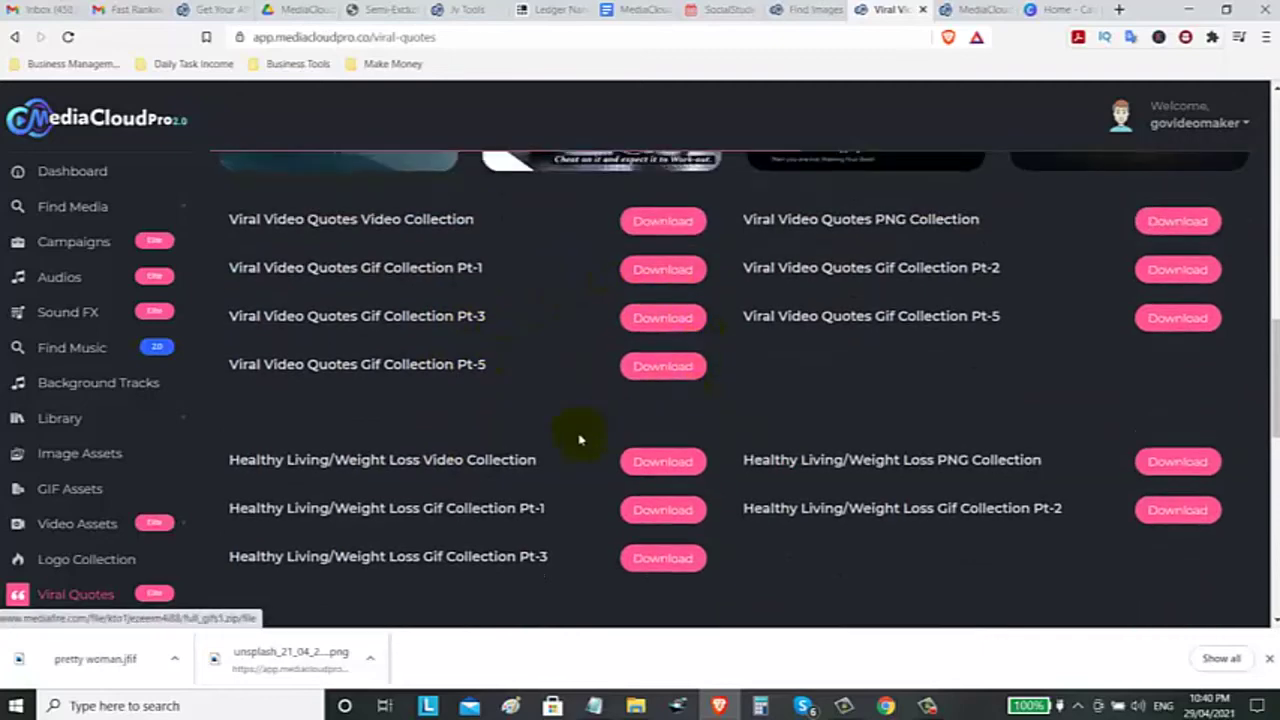
scroll(580, 437, down, 3)
Step: Browse the Logo Collection down to the Logo Pack downloads and back, then open Background Tracks
click(92, 566)
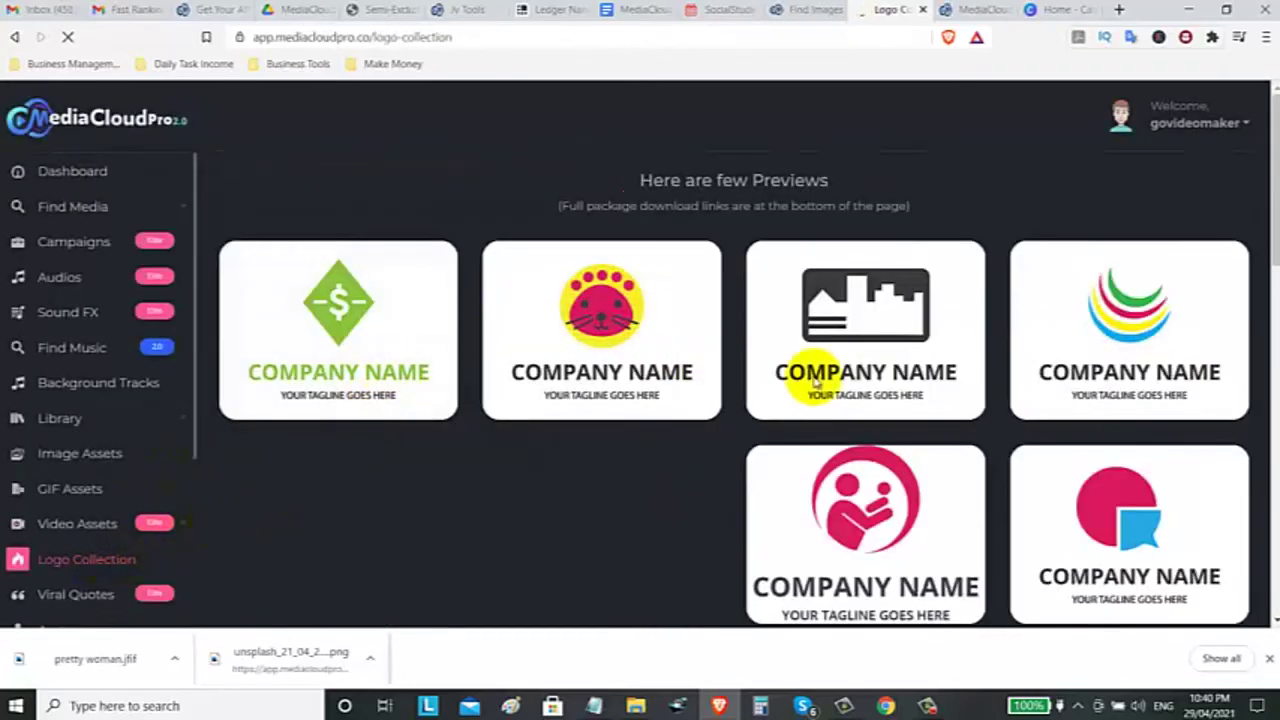
scroll(940, 330, down, 1)
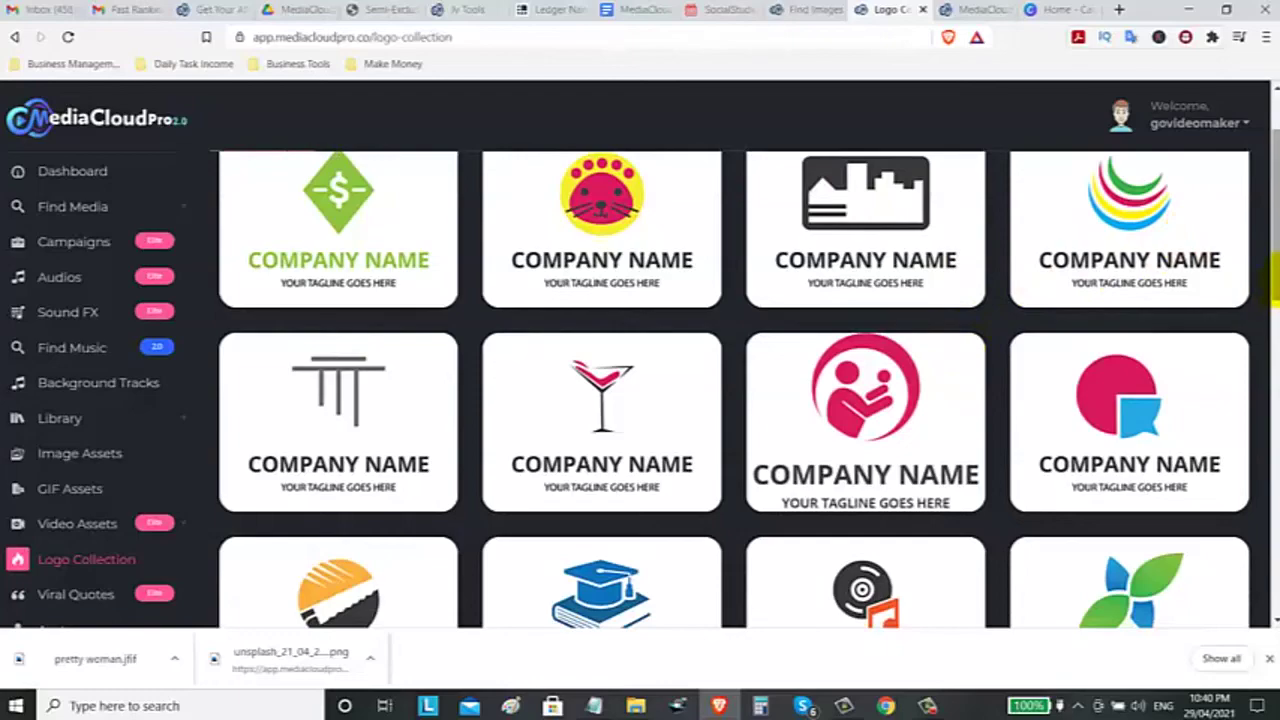
drag(1275, 305, 1272, 575)
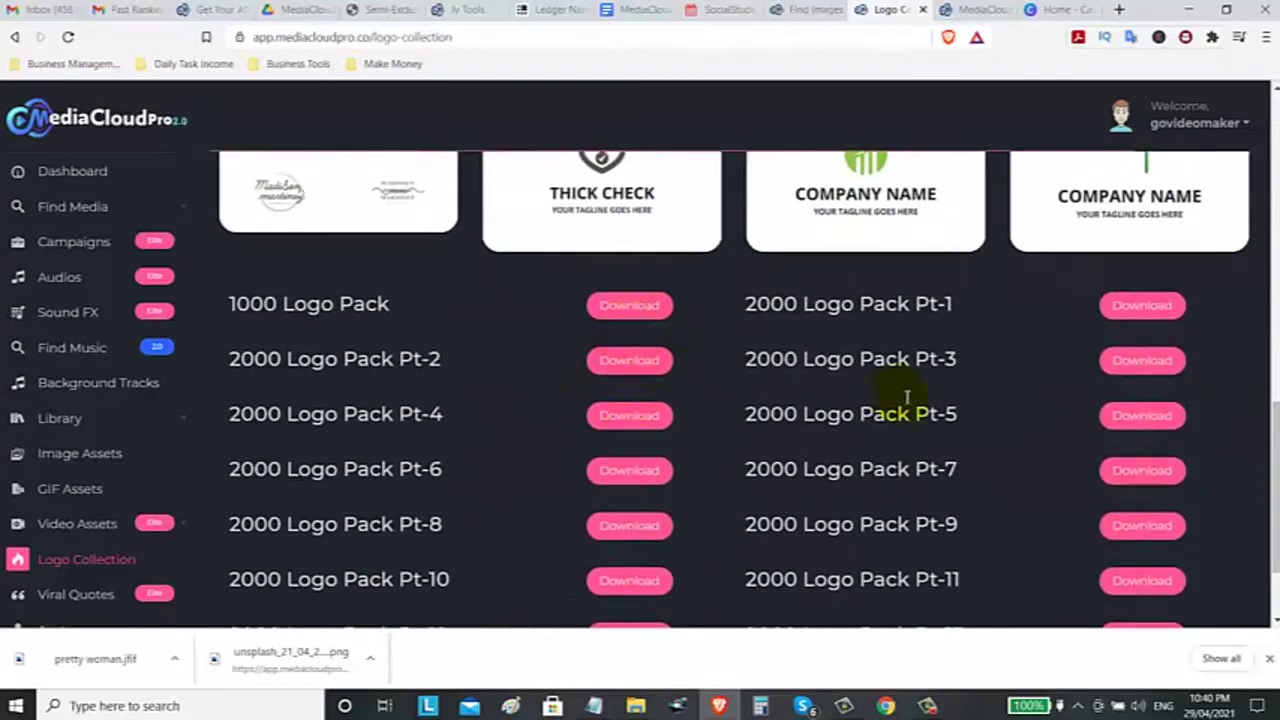
scroll(946, 393, up, 10)
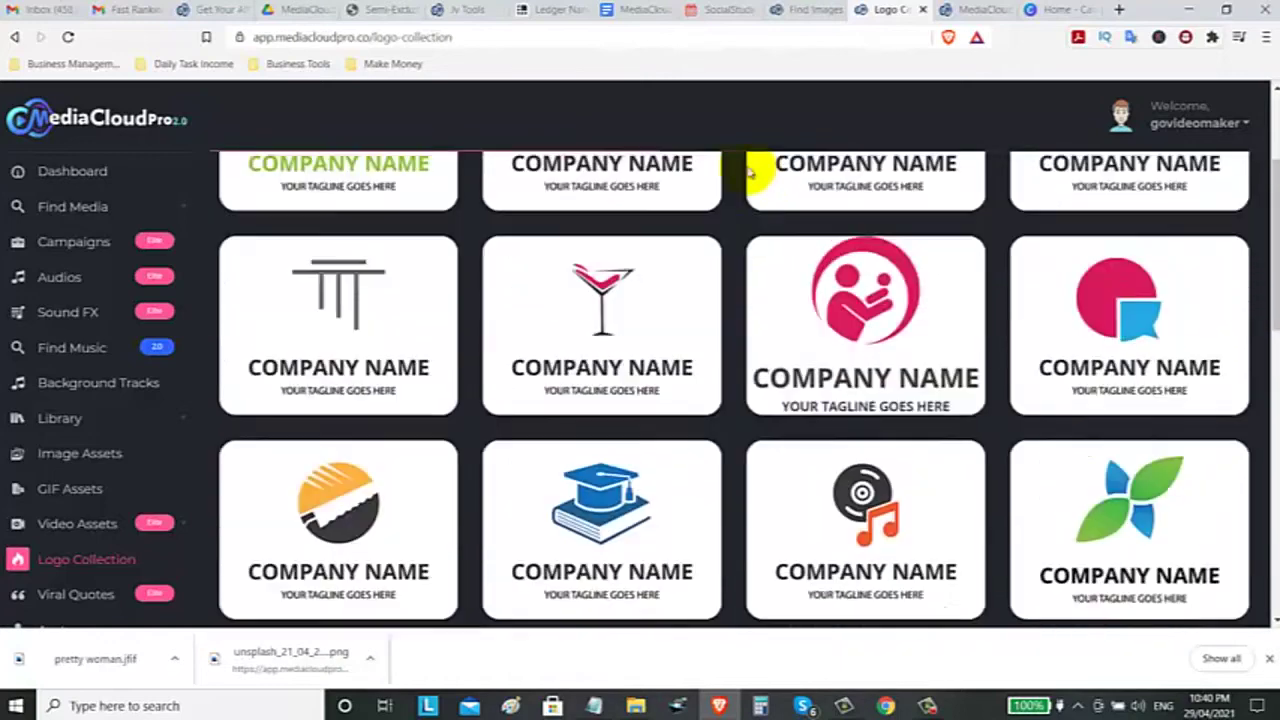
click(75, 389)
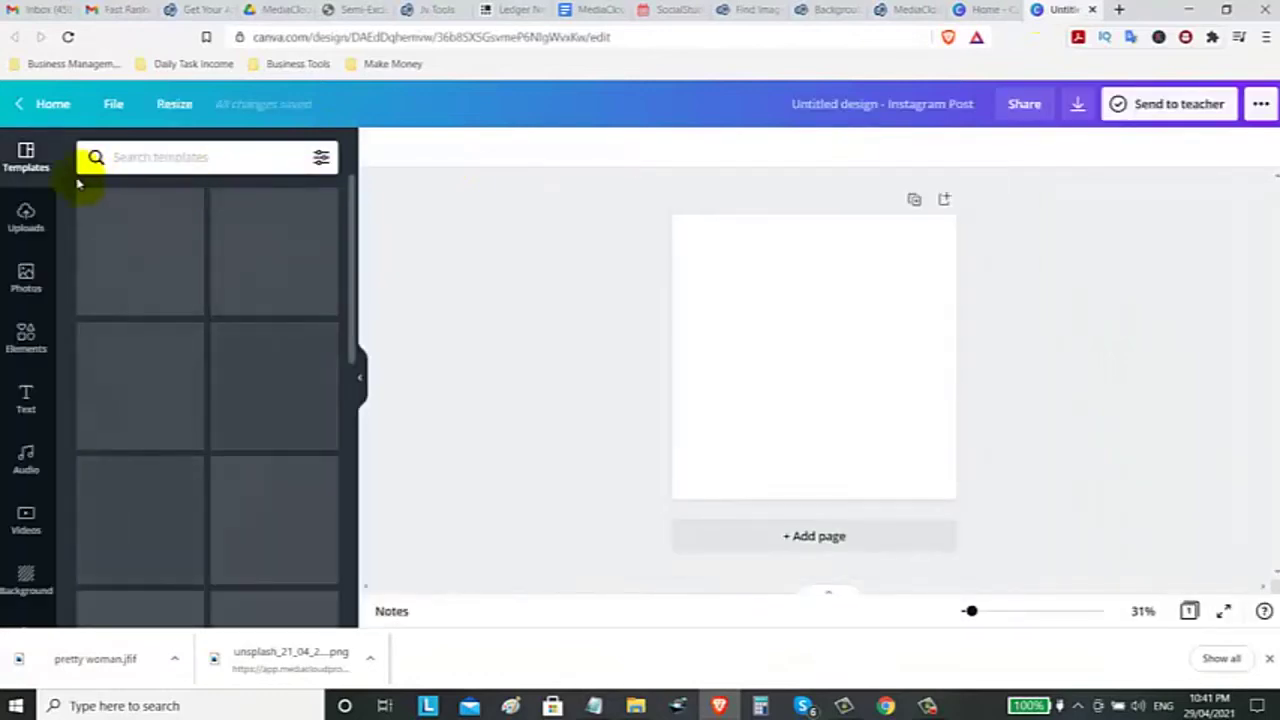
Step: Upload the edited woman-in-red image and stretch it to fill the Instagram post
click(26, 214)
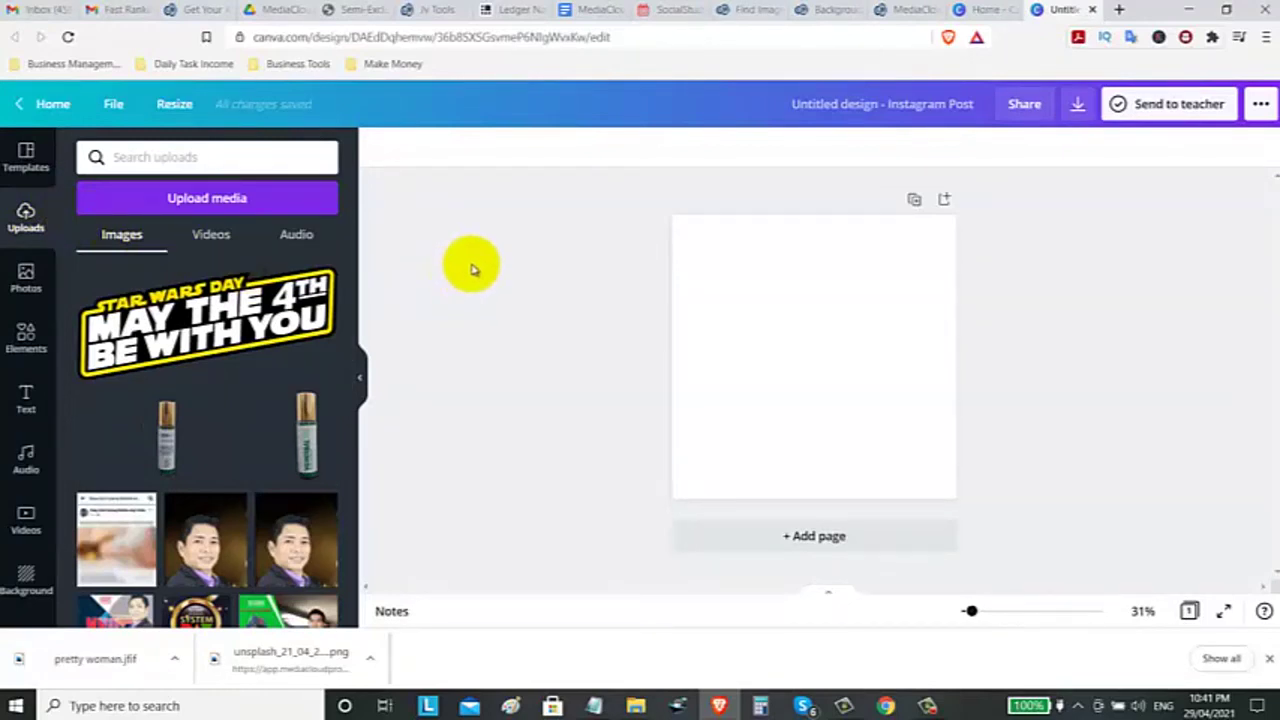
drag(474, 268, 110, 318)
click(110, 318)
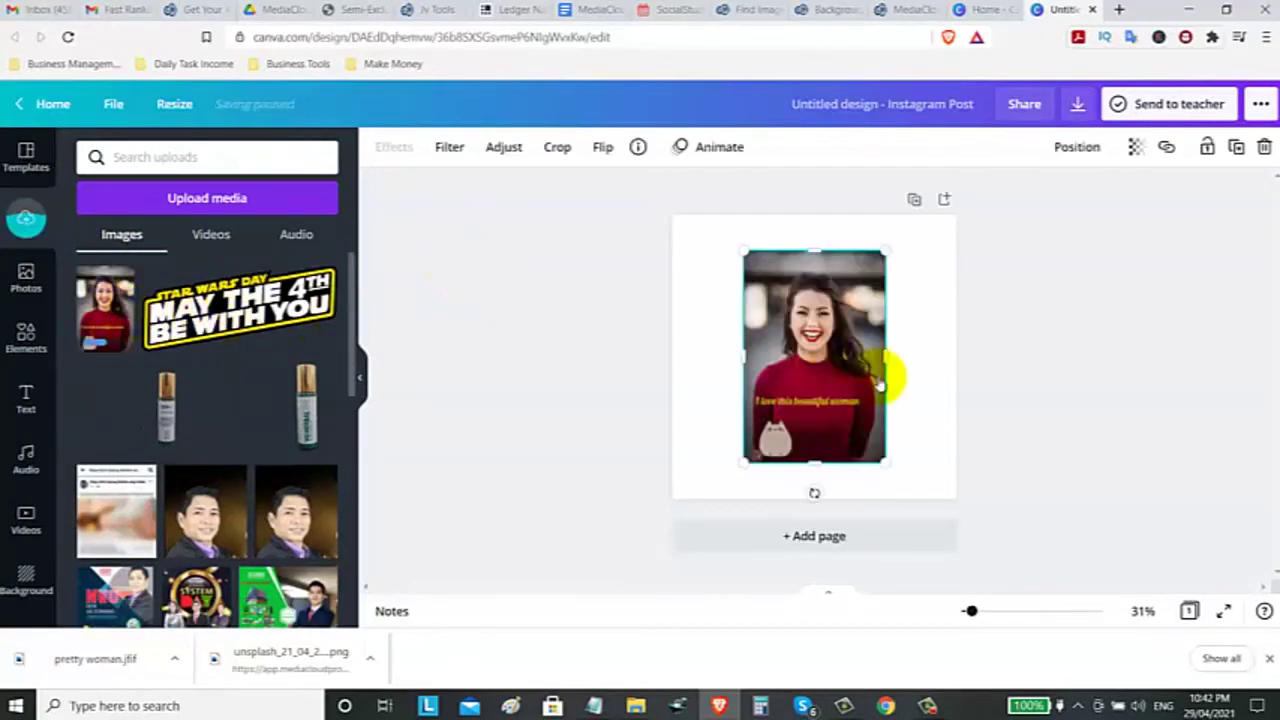
drag(694, 477, 814, 440)
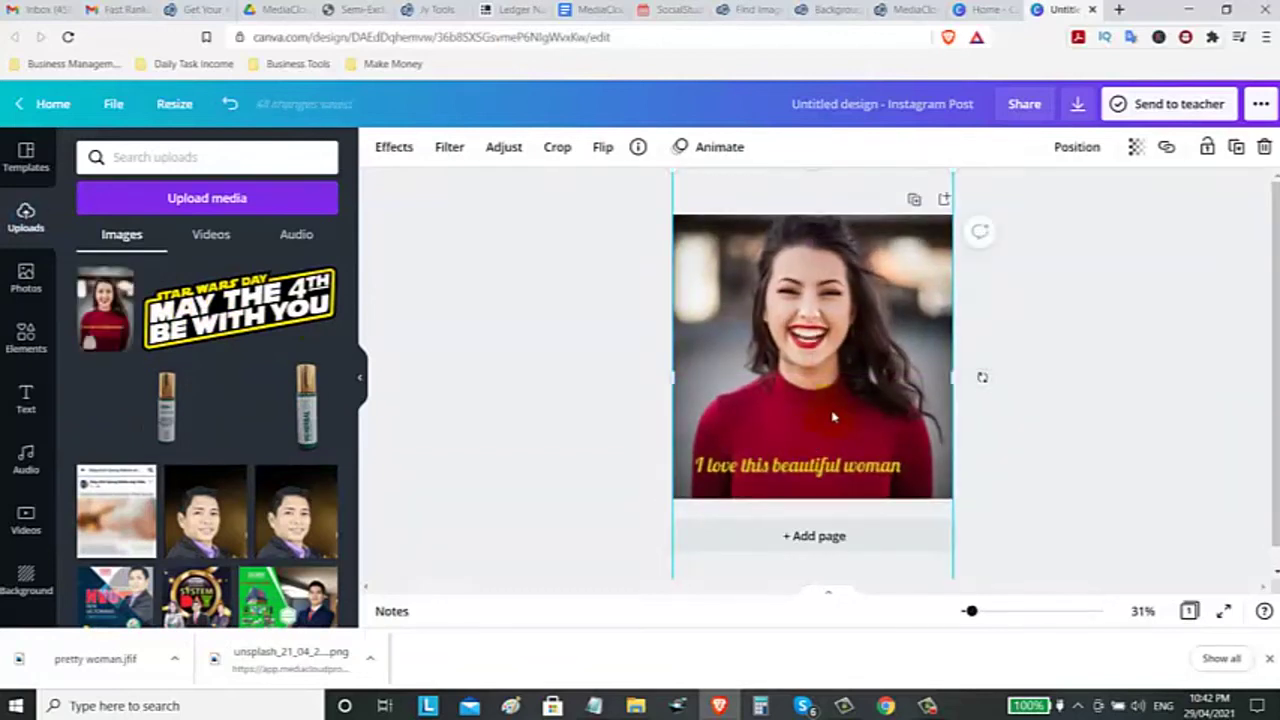
drag(951, 394, 1066, 406)
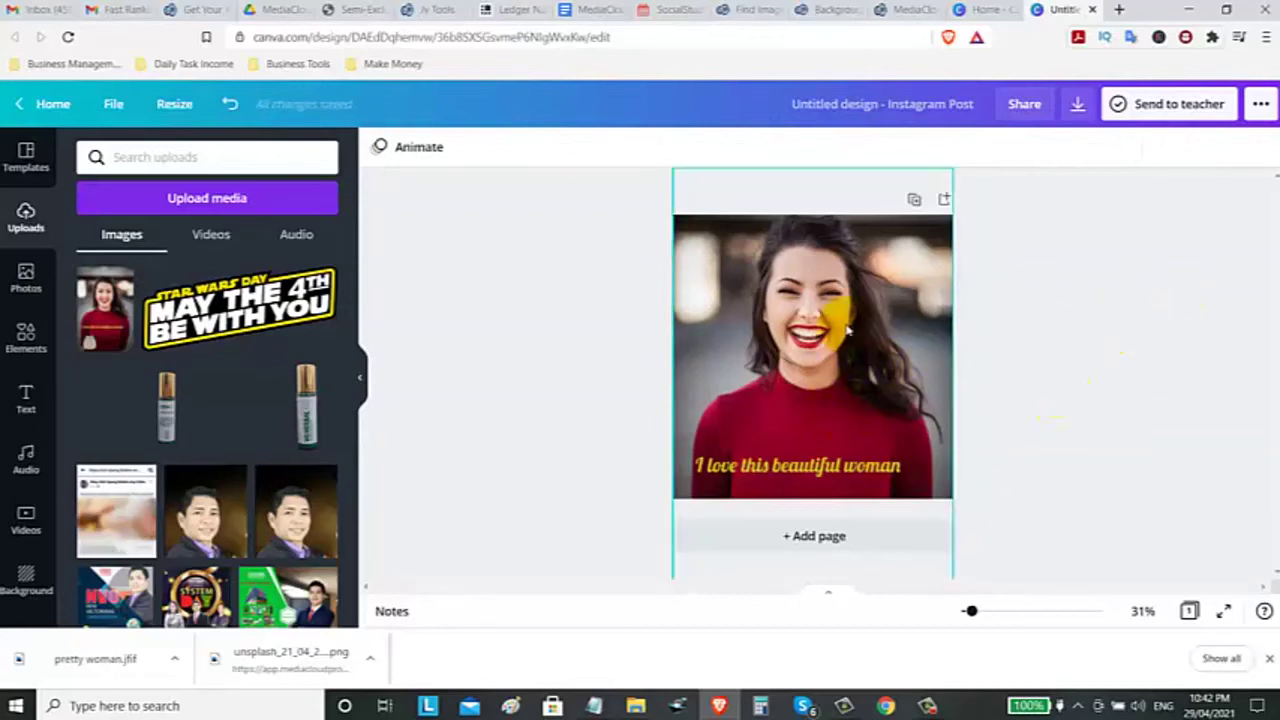
Step: Check the design's Resize options, then return to the MediaCloudPro 'woman' image search
click(174, 103)
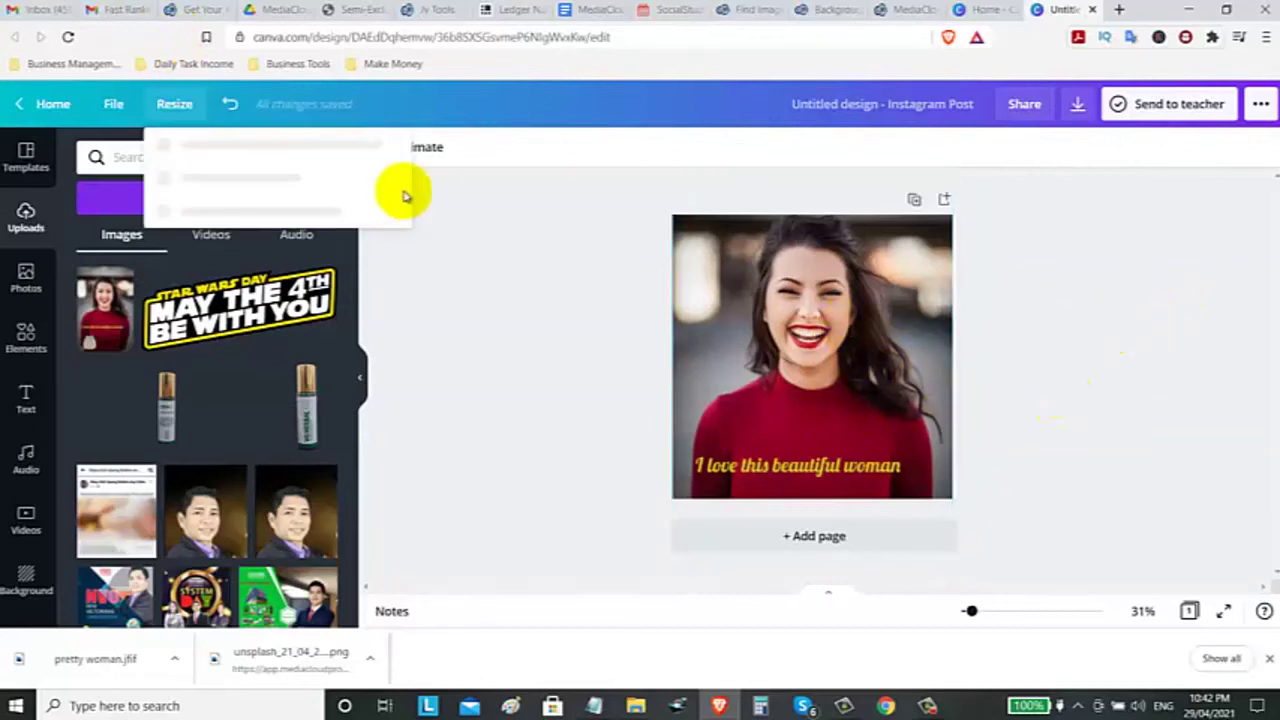
click(560, 278)
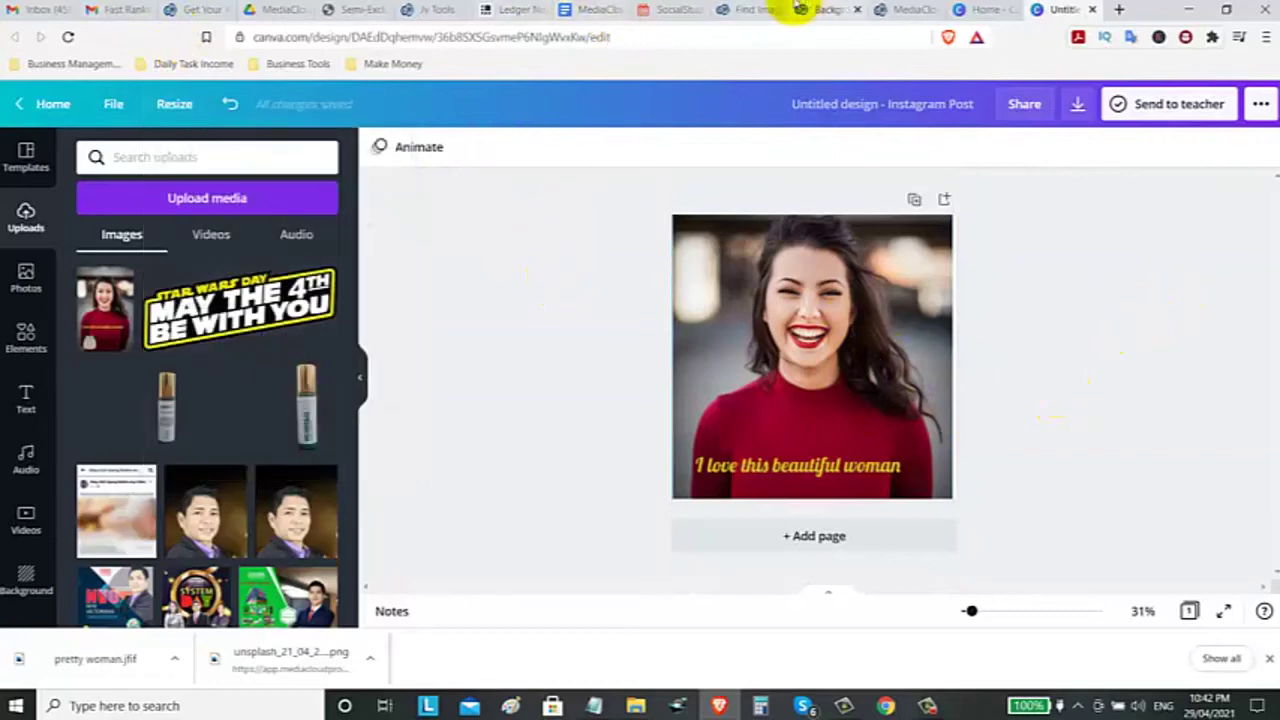
click(752, 10)
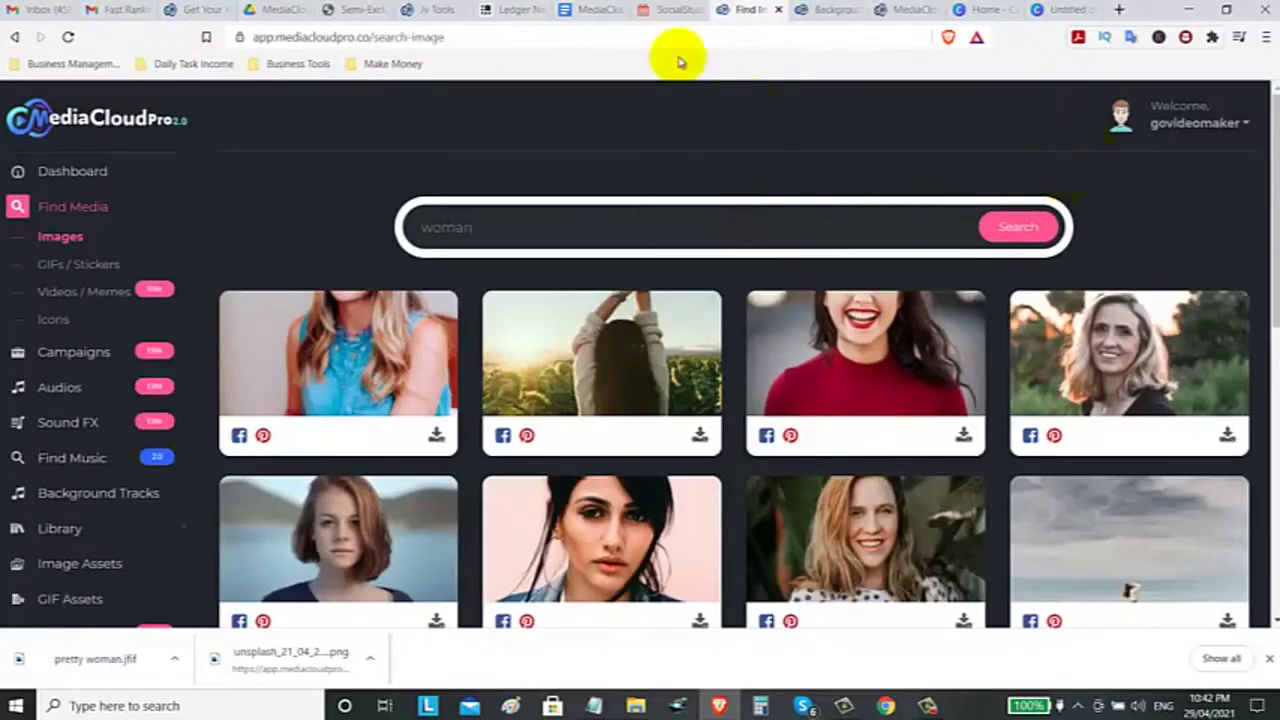
Step: Look over the dashboard and Training Videos page, then return to the Canva post's address
click(90, 178)
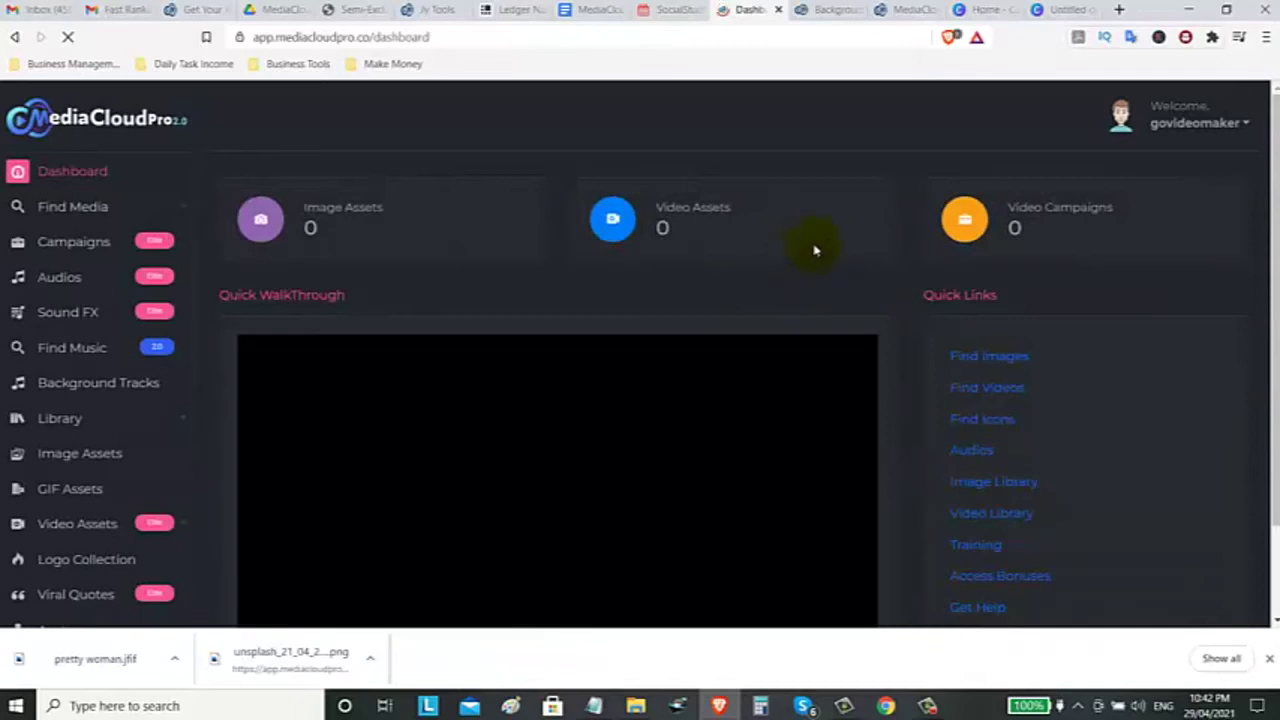
scroll(1000, 280, down, 1)
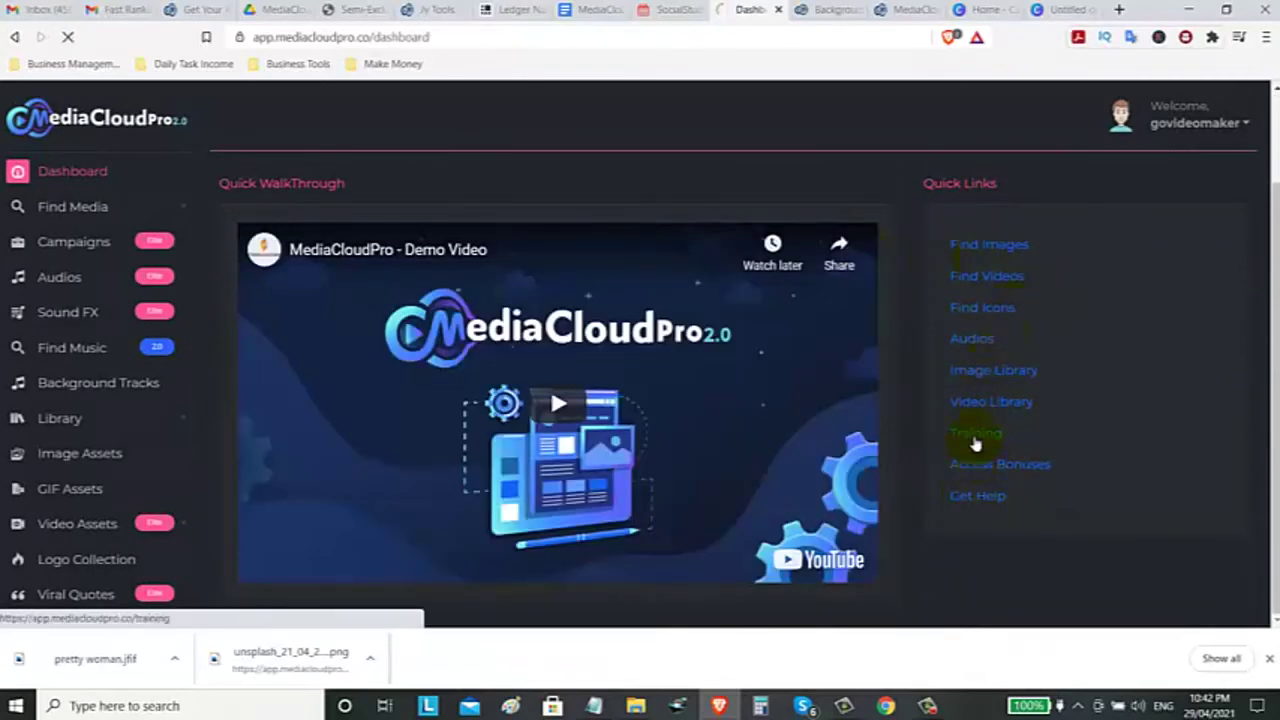
click(975, 443)
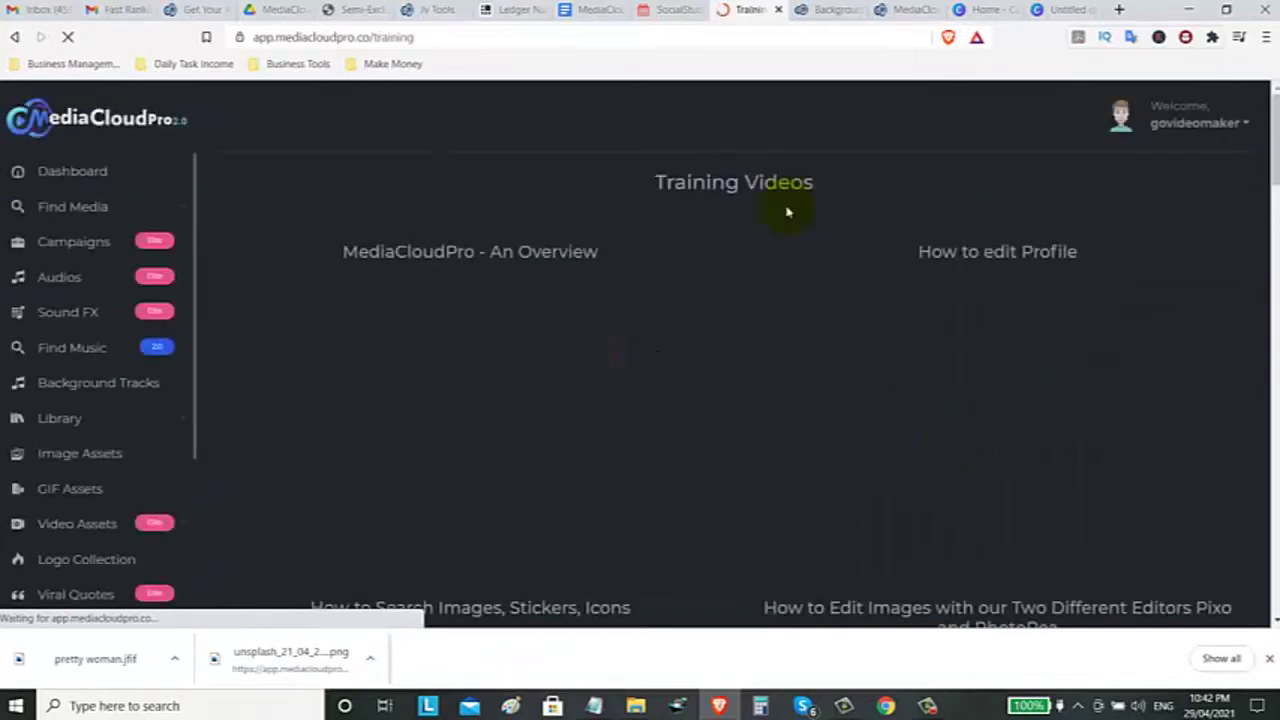
scroll(565, 300, down, 2)
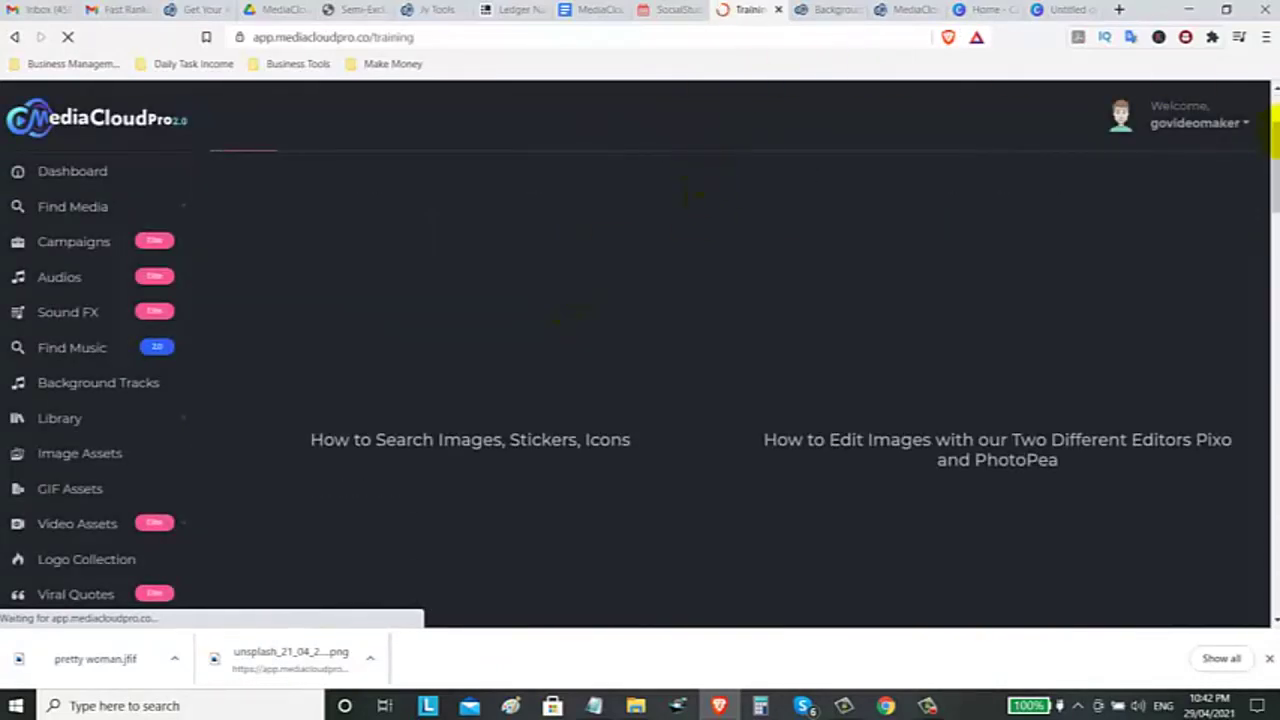
drag(1275, 165, 1272, 80)
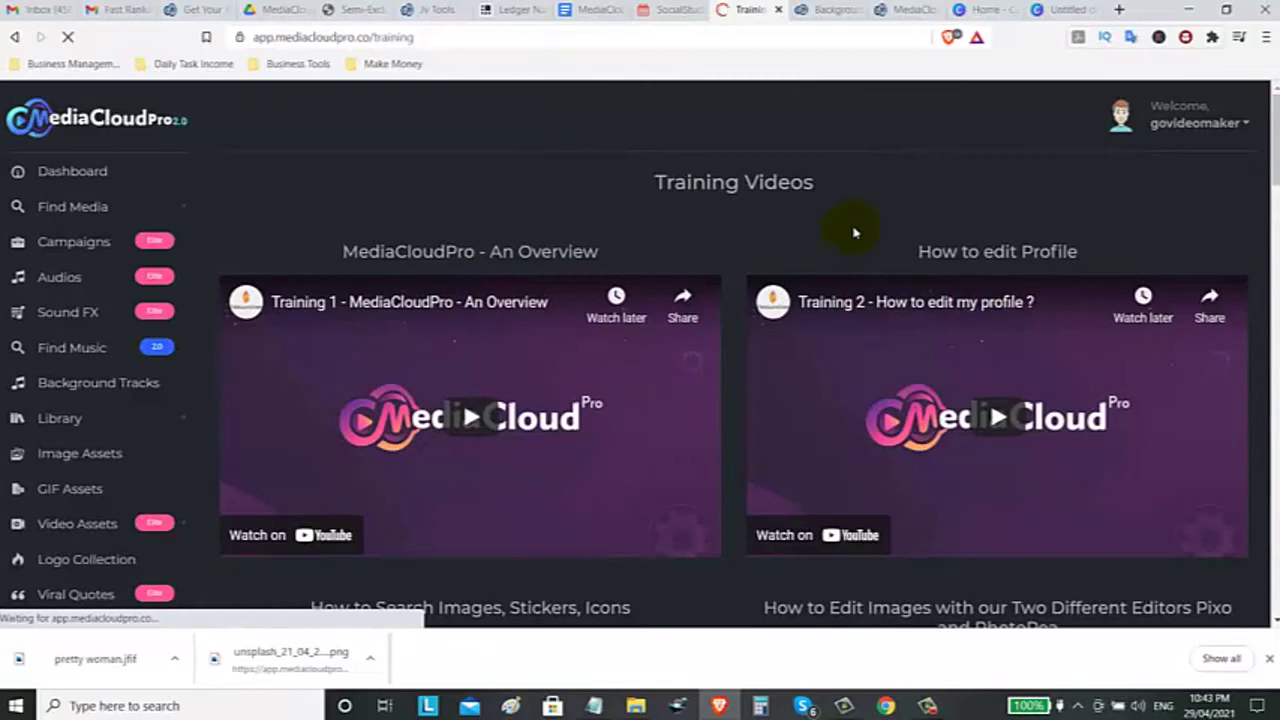
click(1050, 10)
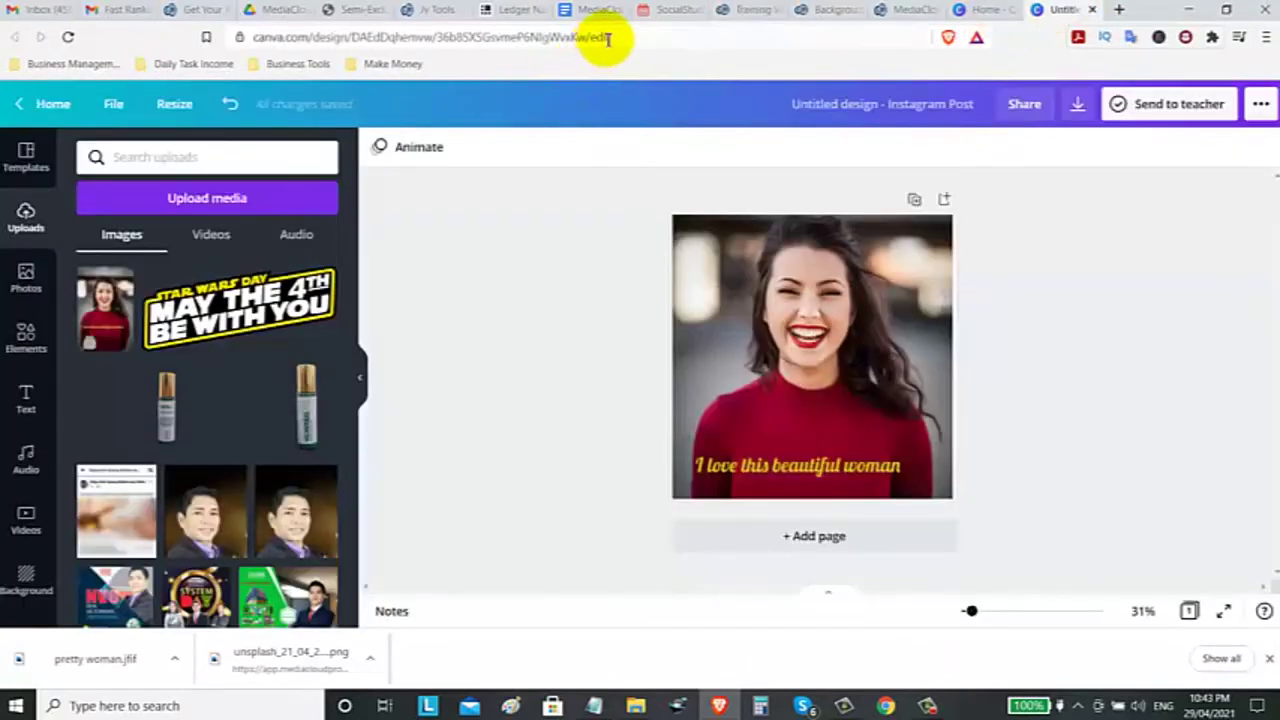
click(607, 38)
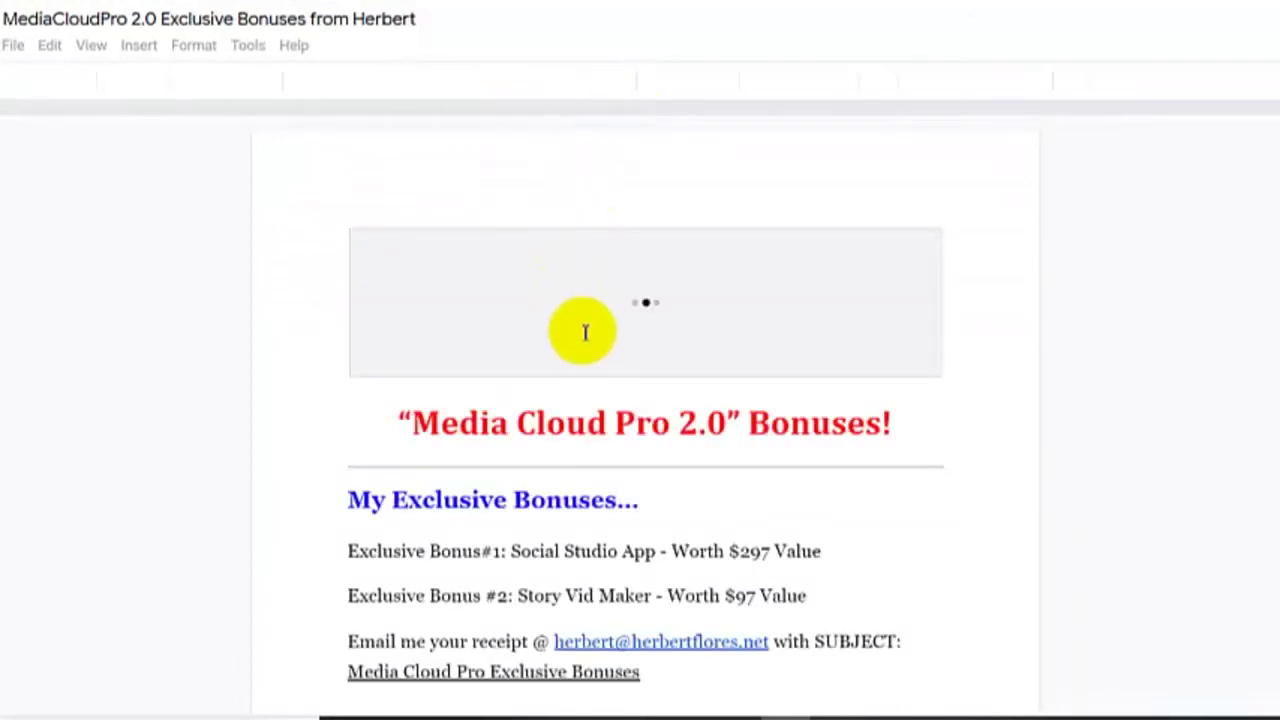
Step: Scroll through the Social Studio App and Story Vid Maker exclusive bonuses in the document
scroll(590, 335, down, 2)
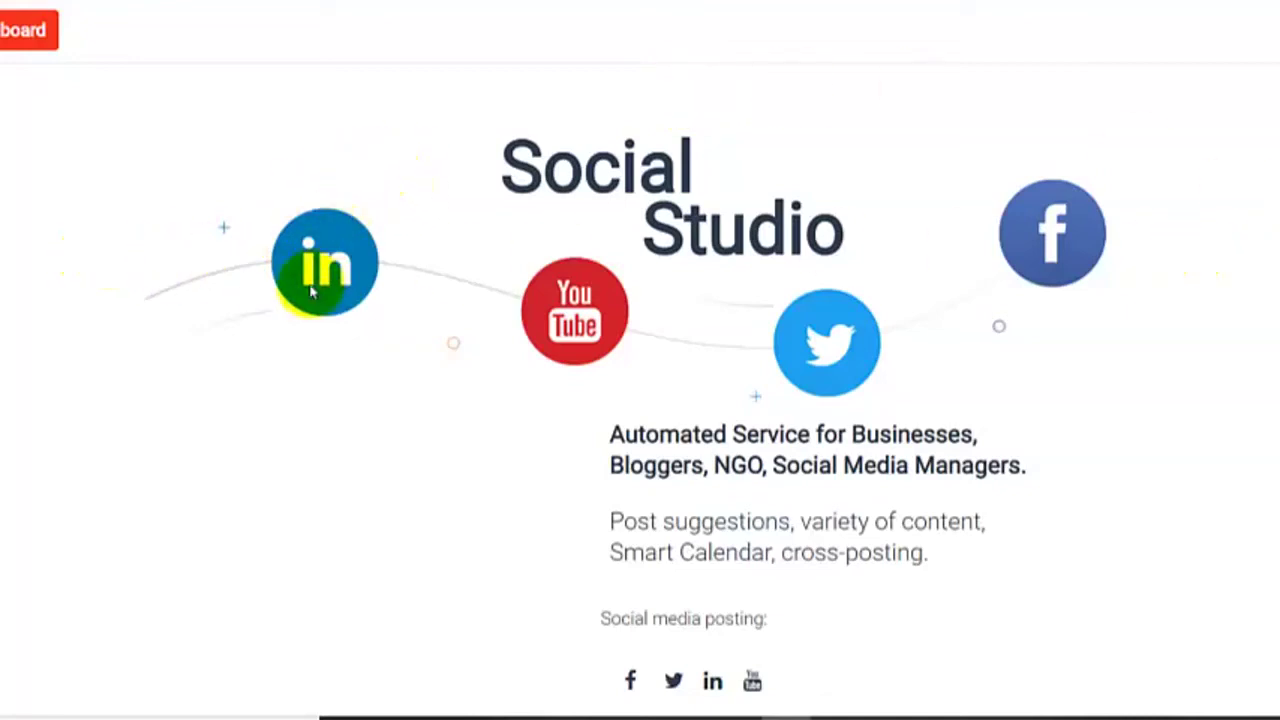
scroll(320, 285, down, 1)
scroll(430, 288, down, 2)
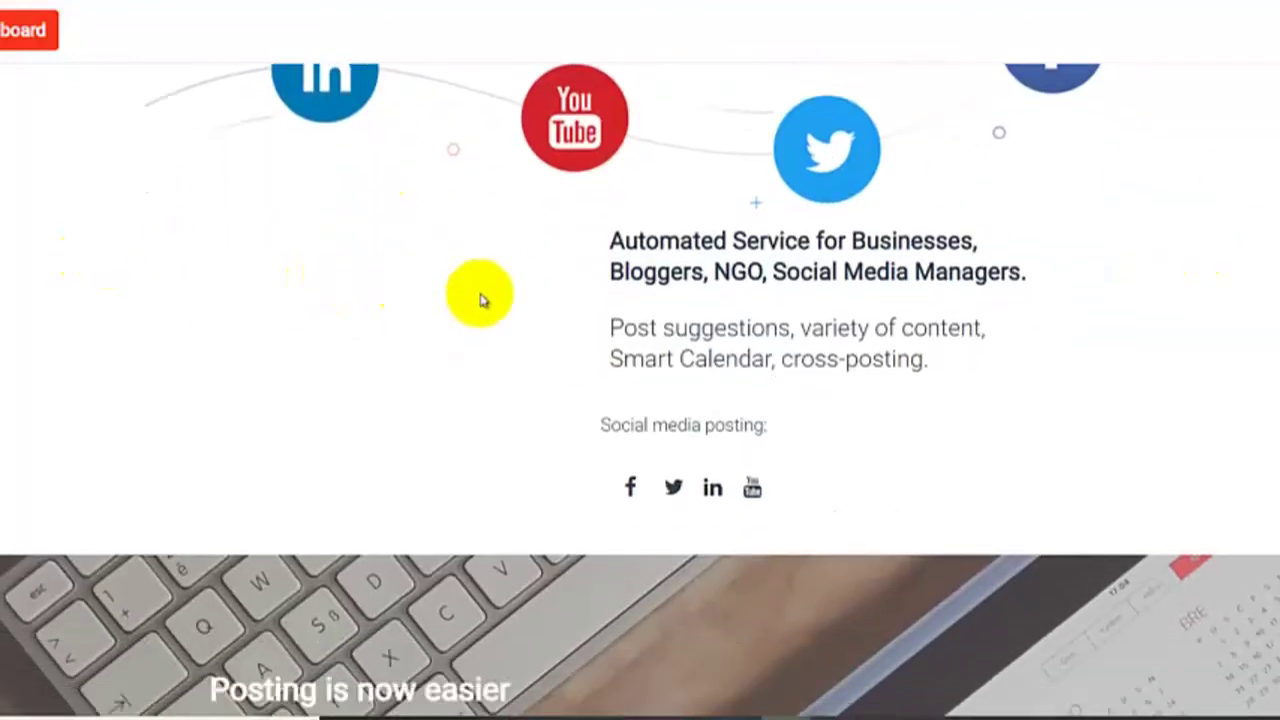
scroll(521, 300, down, 1)
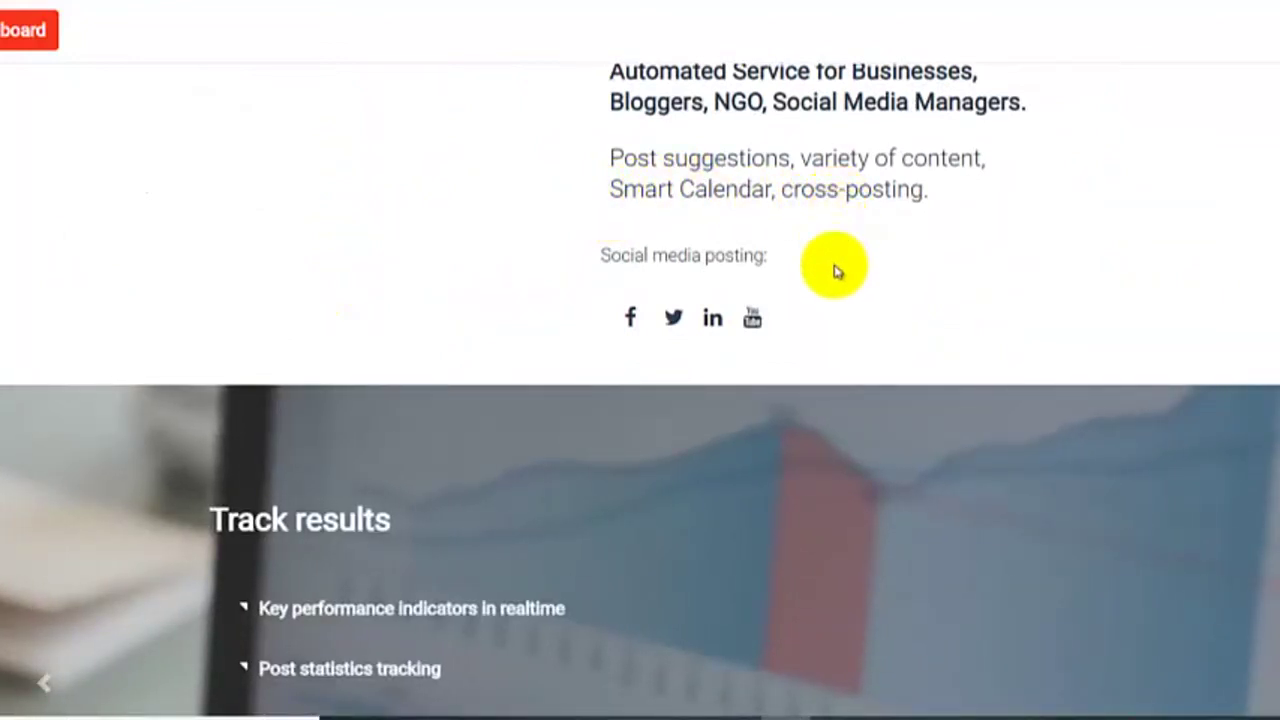
scroll(837, 286, down, 2)
scroll(640, 390, down, 5)
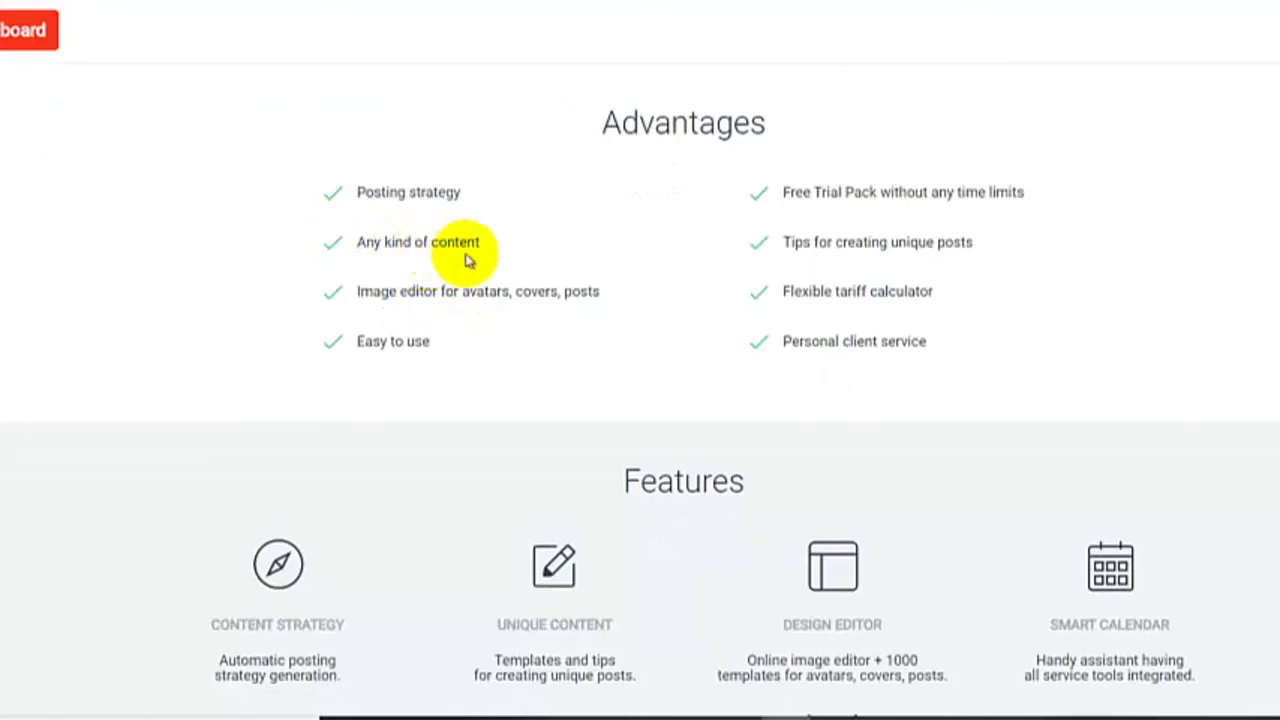
scroll(463, 254, down, 1)
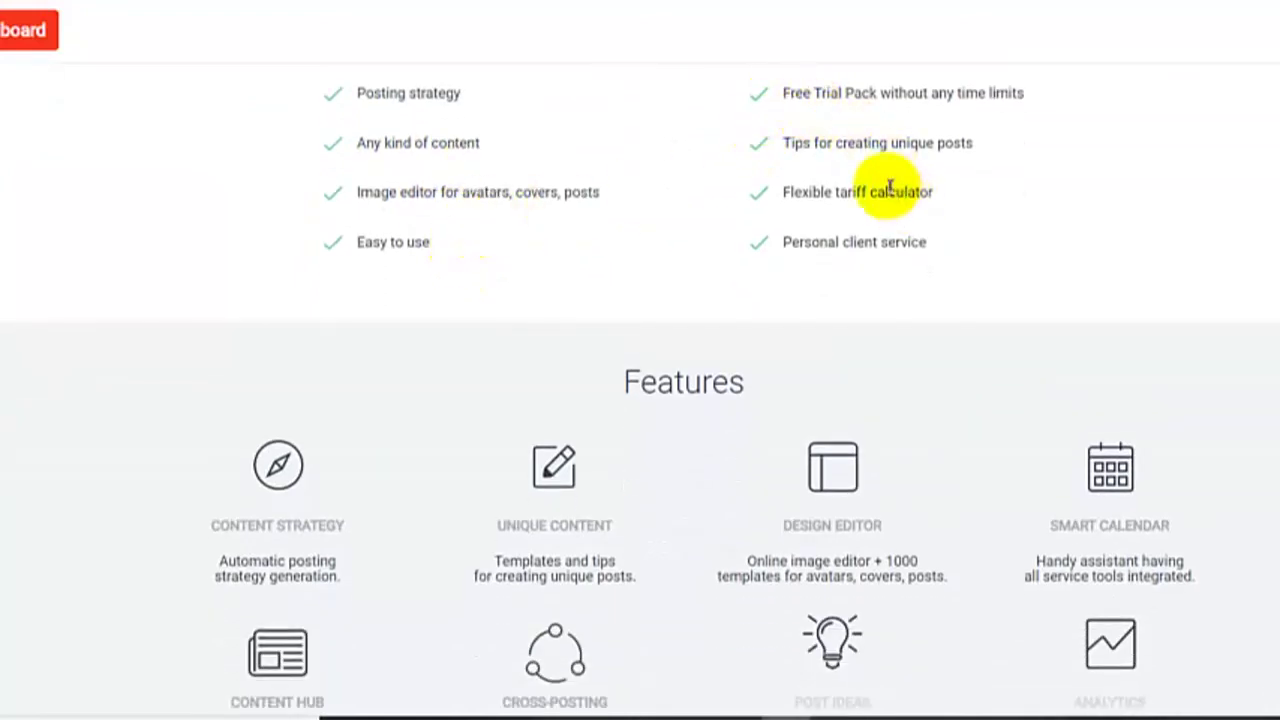
scroll(900, 175, down, 1)
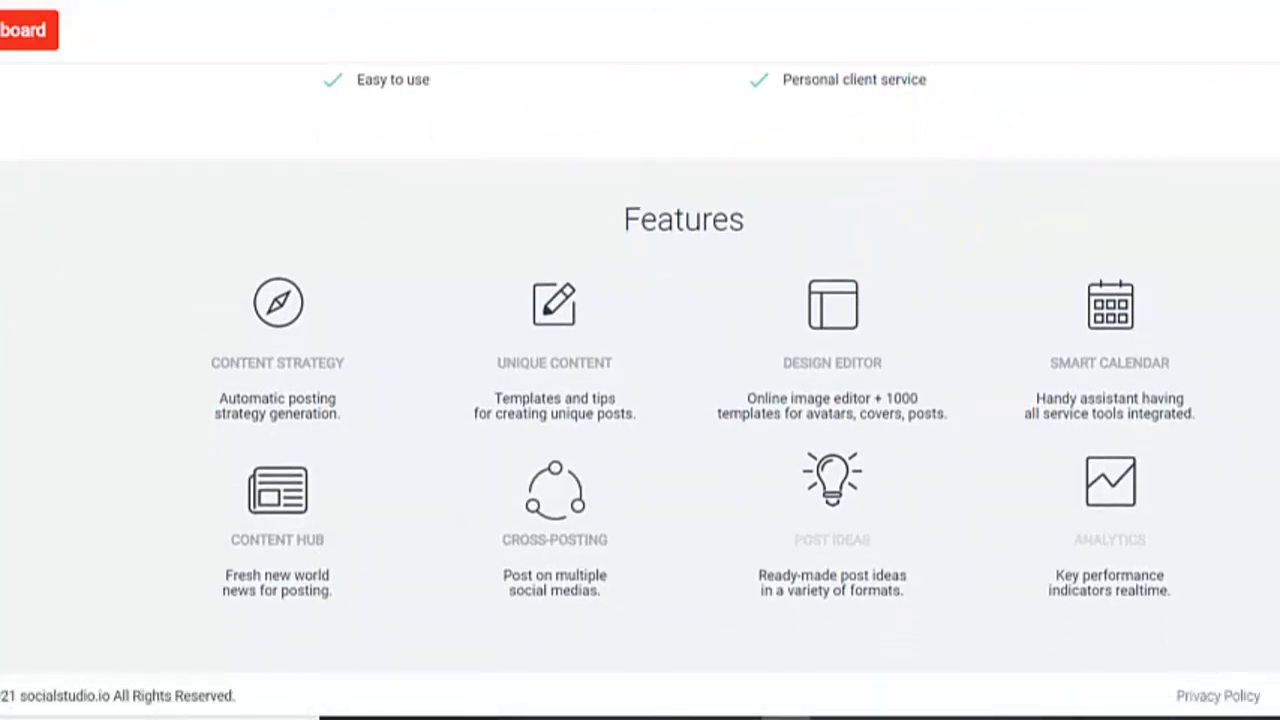
scroll(640, 390, up, 4)
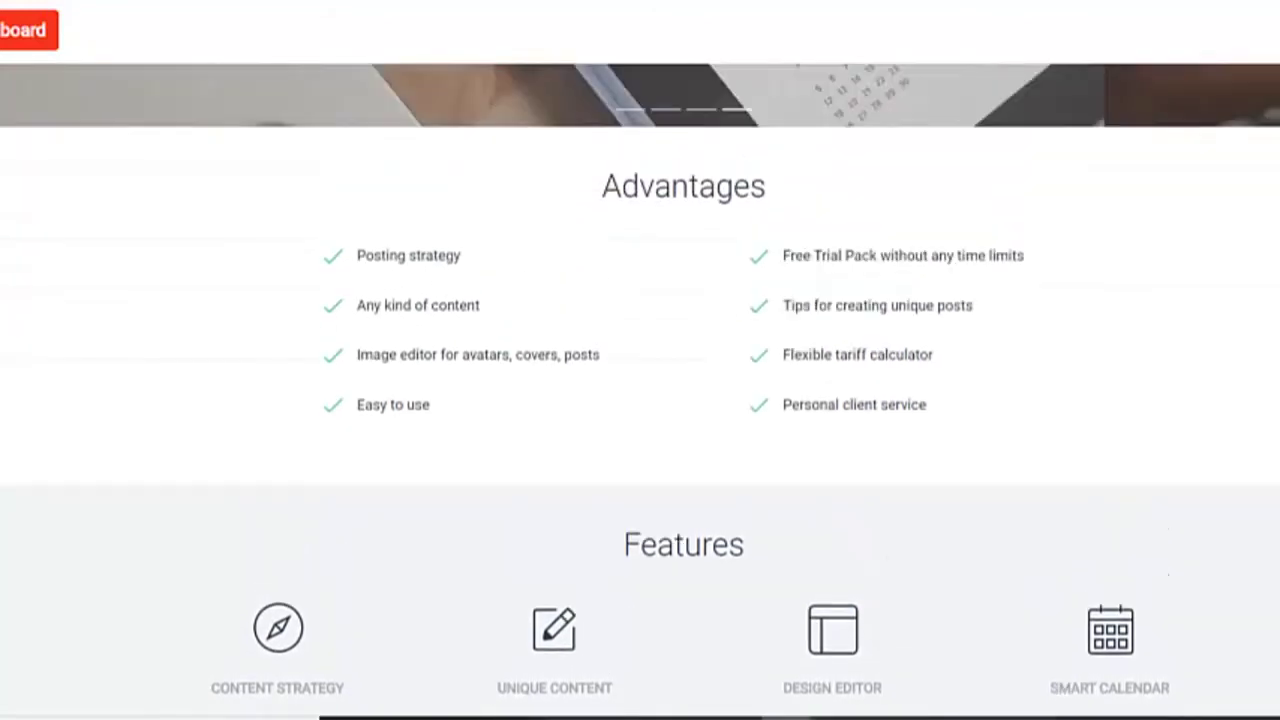
scroll(640, 390, up, 5)
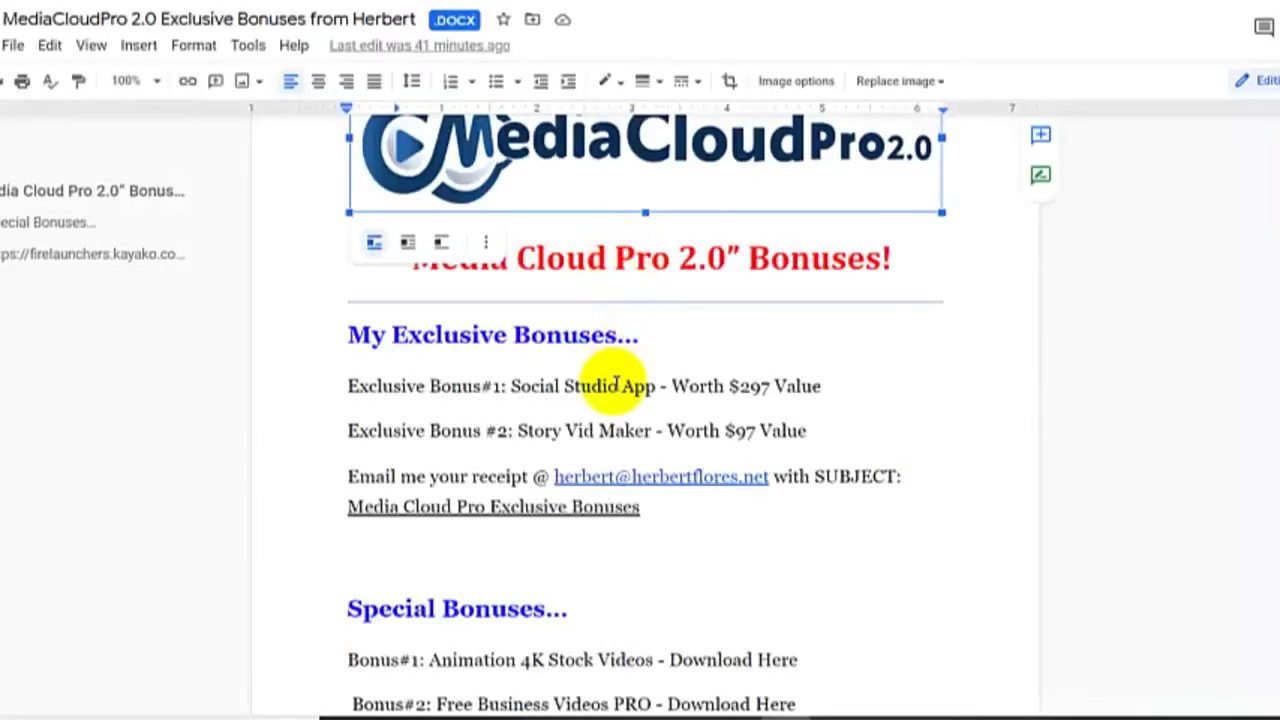
Step: Deselect the logo and click into the Social Studio App and Story Vid Maker bonus lines
click(897, 399)
scroll(894, 394, down, 1)
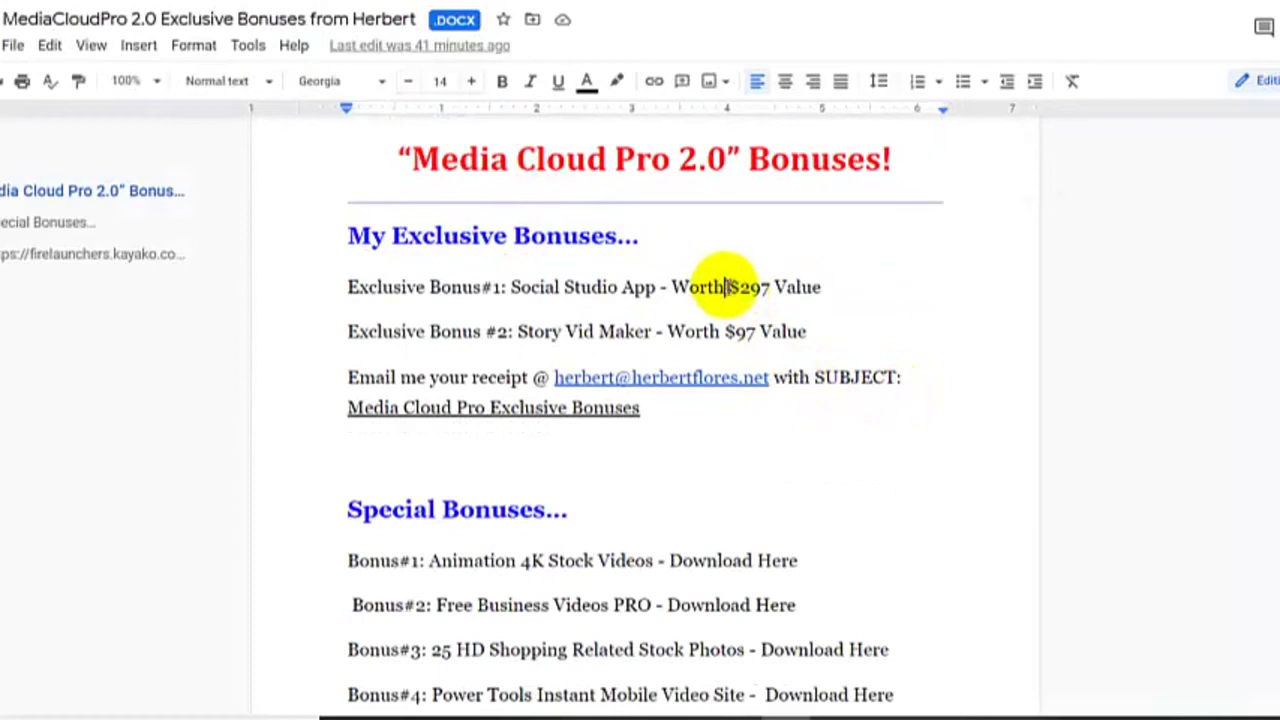
click(726, 287)
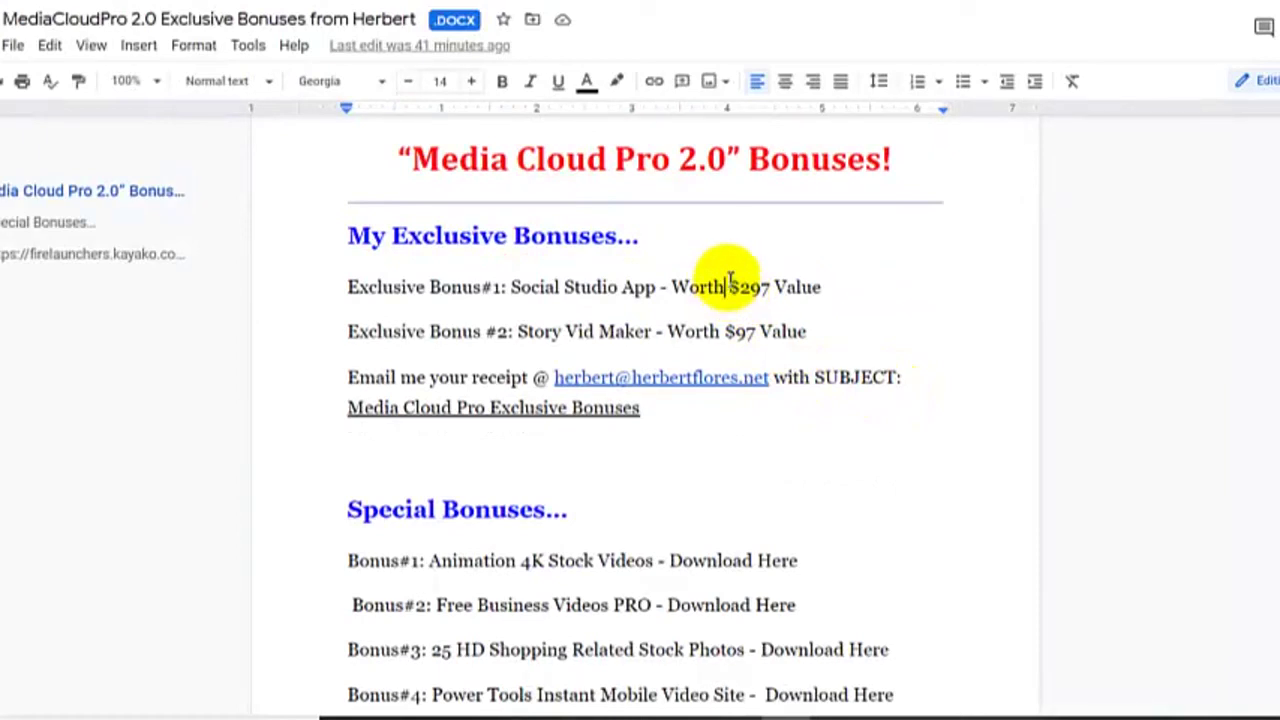
click(597, 332)
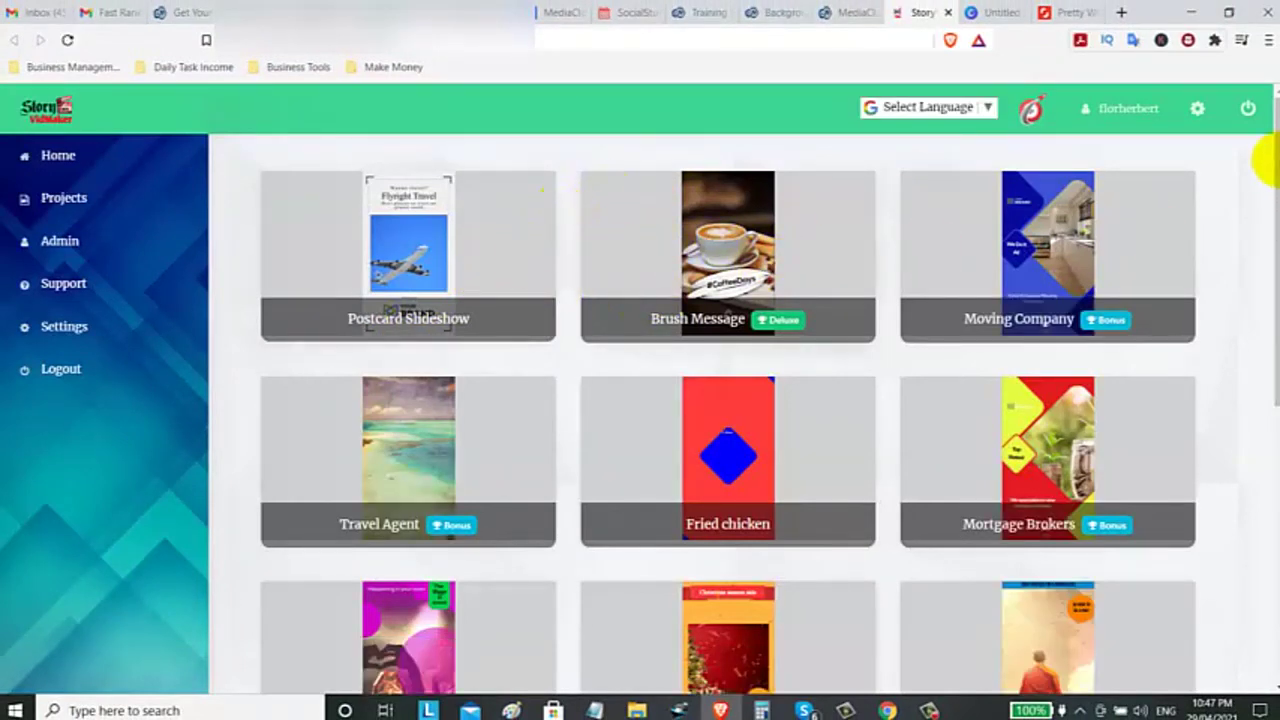
Step: Reload the Story Vid Maker templates page with F5 and scroll through its template grid
scroll(1267, 190, down, 1)
scroll(1268, 250, down, 1)
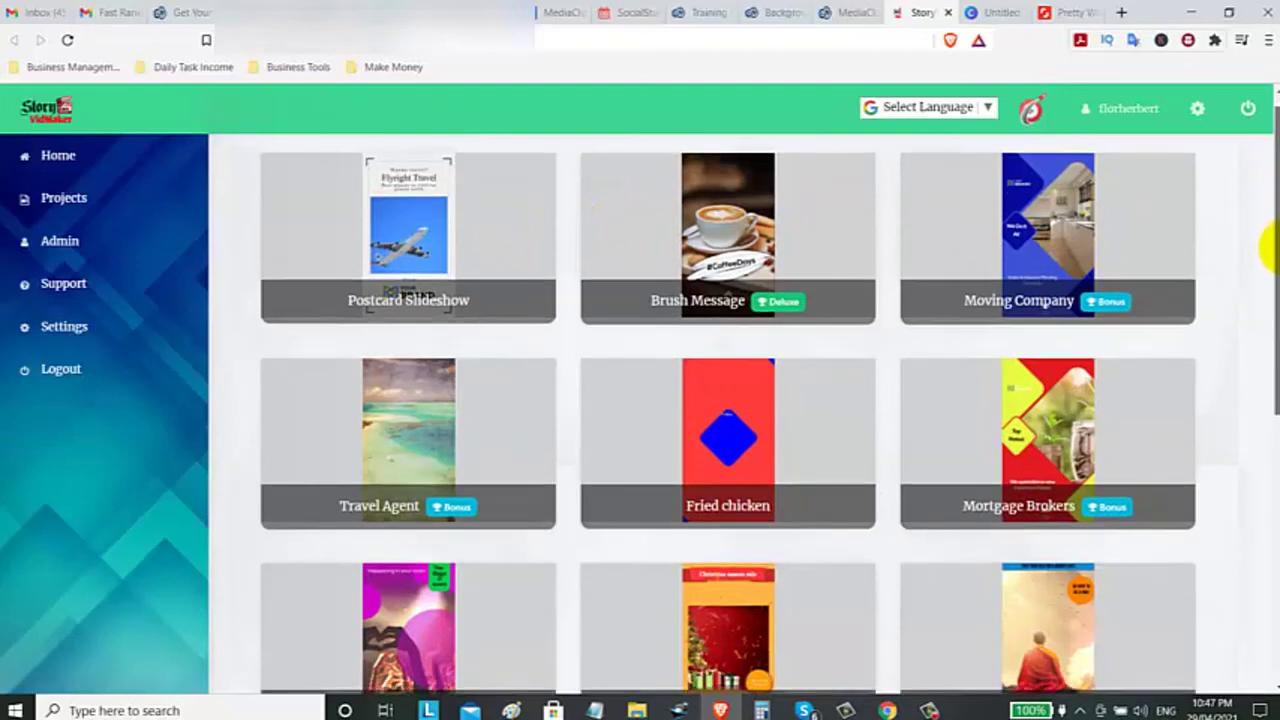
scroll(1268, 250, up, 1)
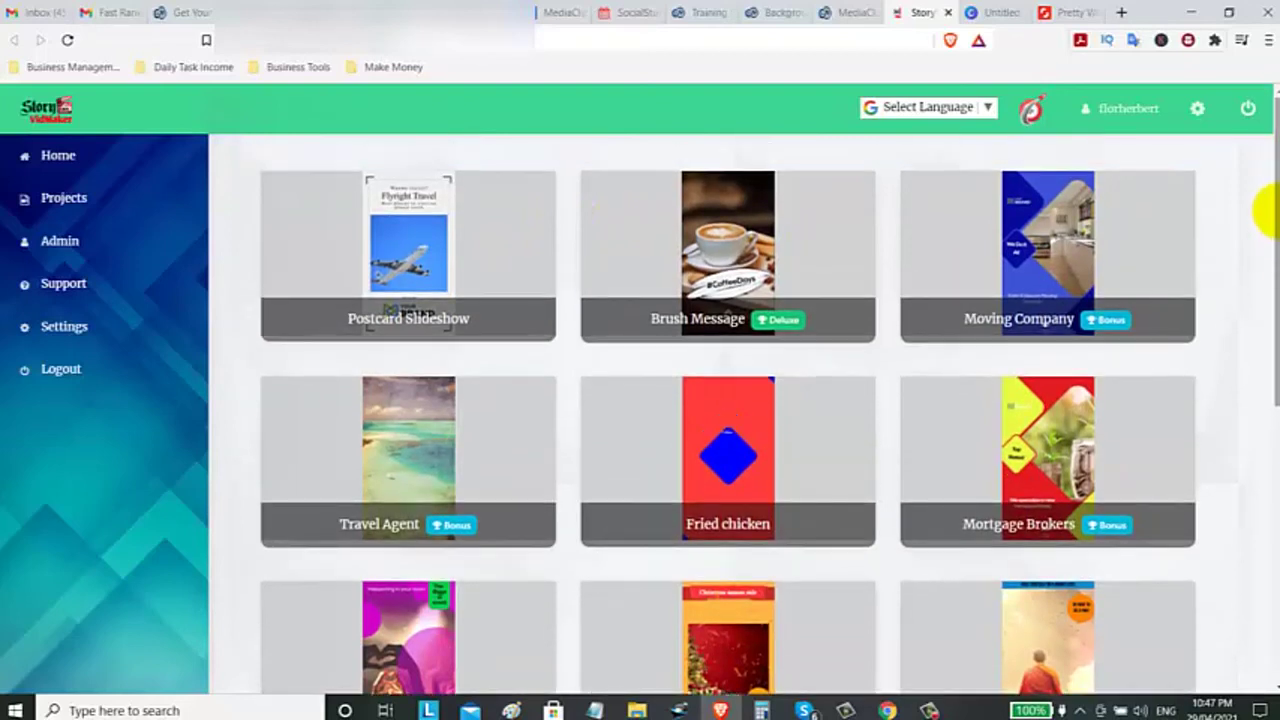
key(F5)
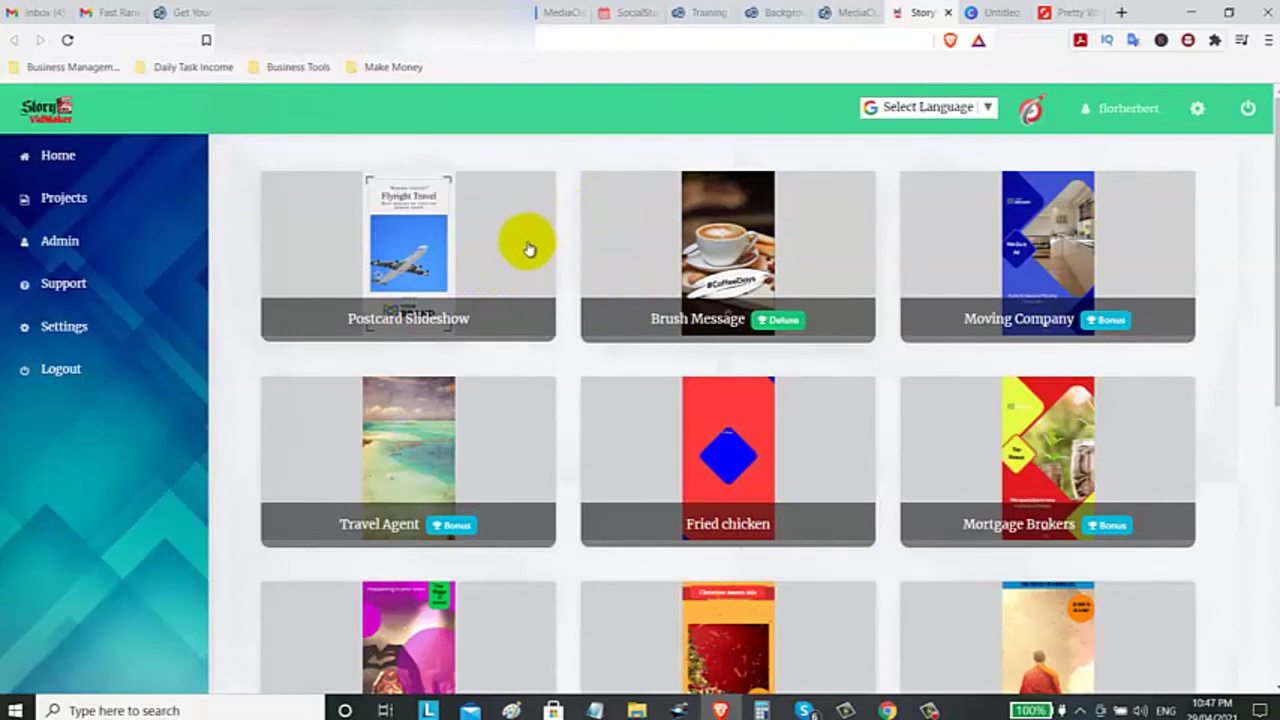
scroll(1268, 190, down, 1)
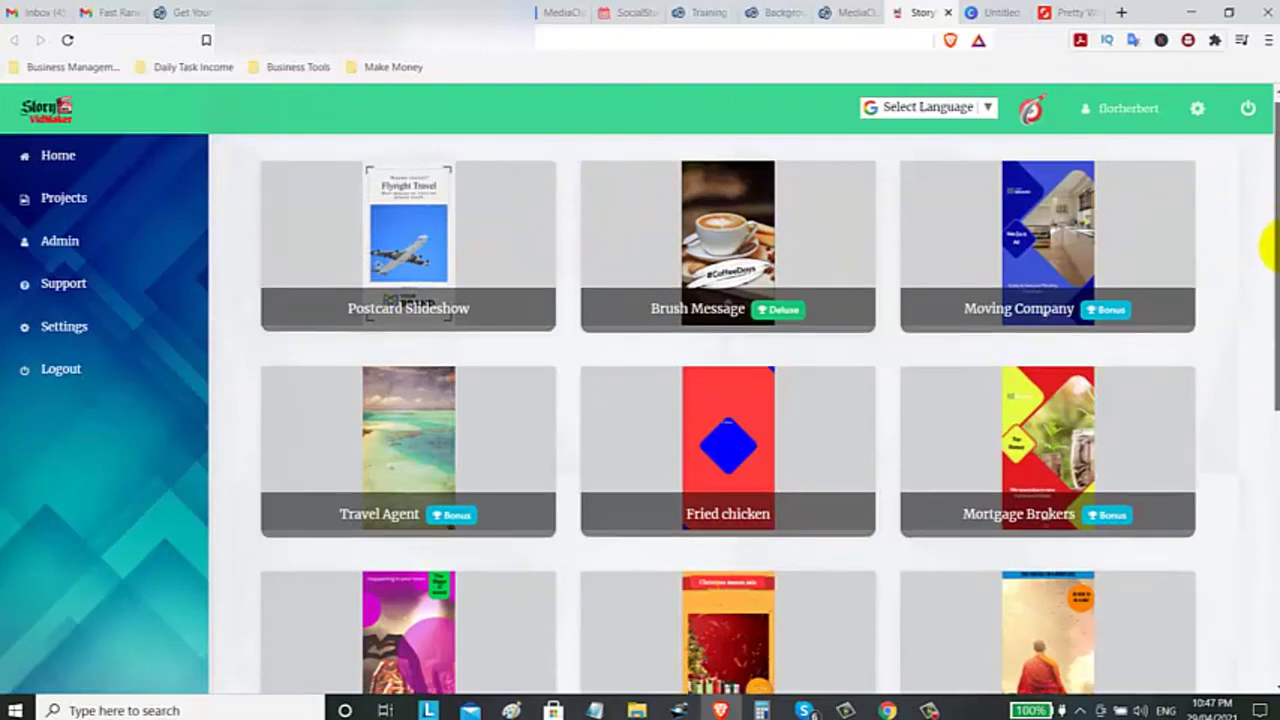
scroll(1268, 247, down, 1)
scroll(1268, 247, up, 1)
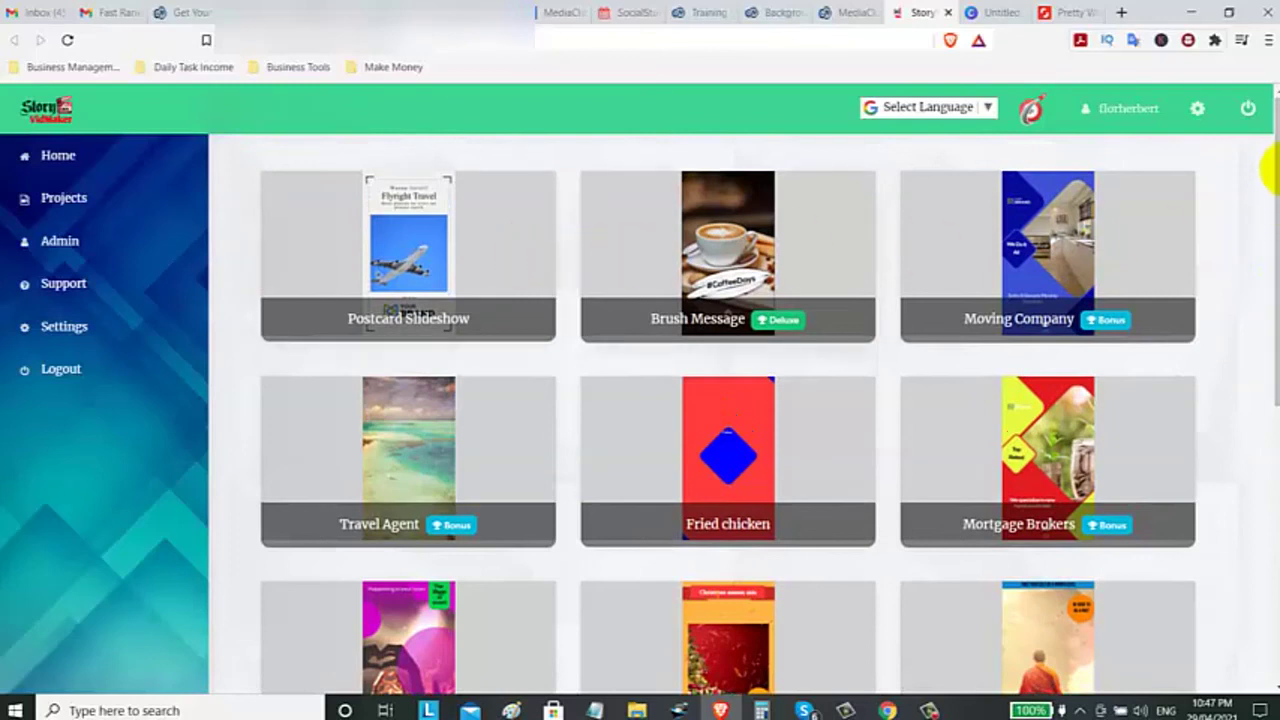
scroll(1268, 218, down, 1)
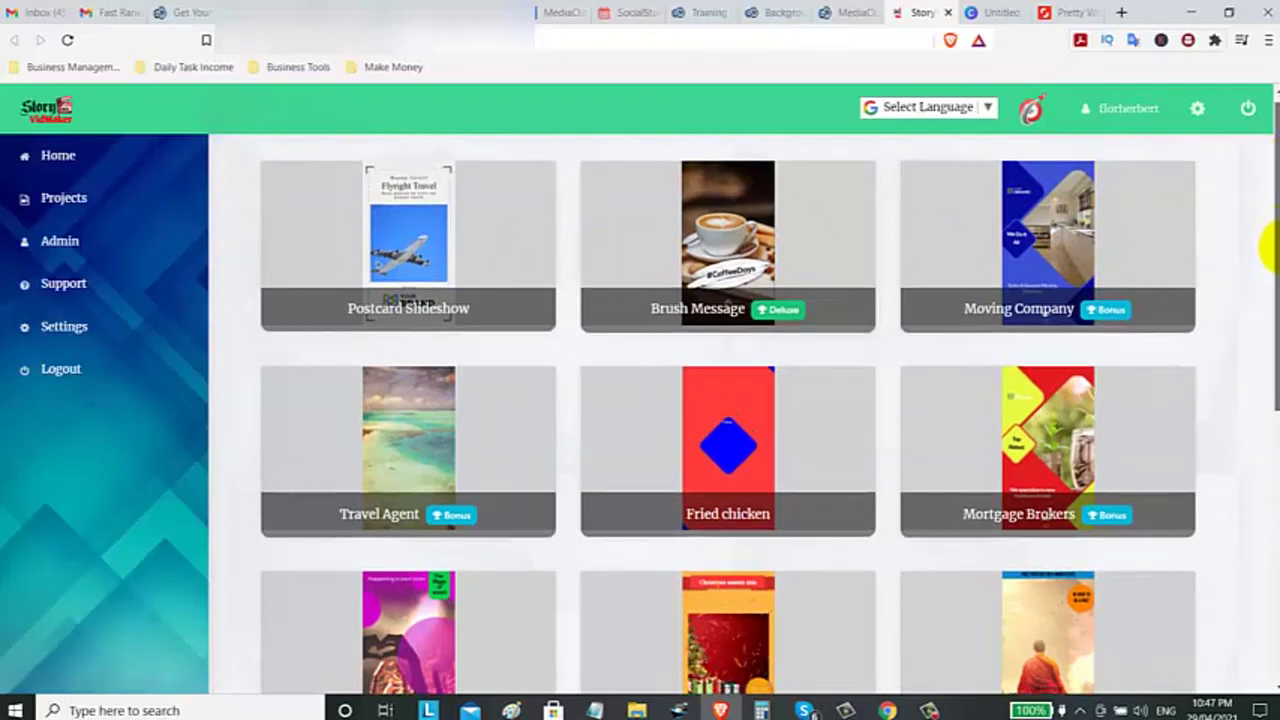
scroll(1268, 245, down, 1)
scroll(1268, 225, up, 1)
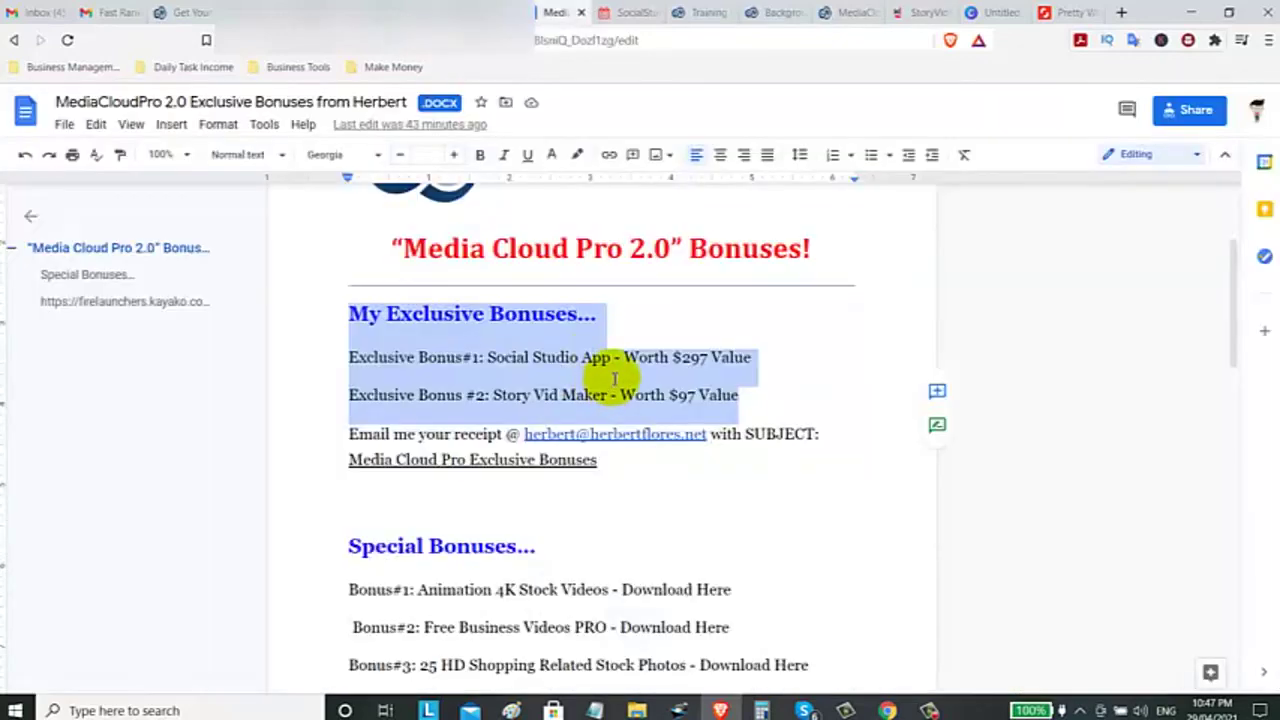
scroll(615, 378, down, 2)
click(757, 371)
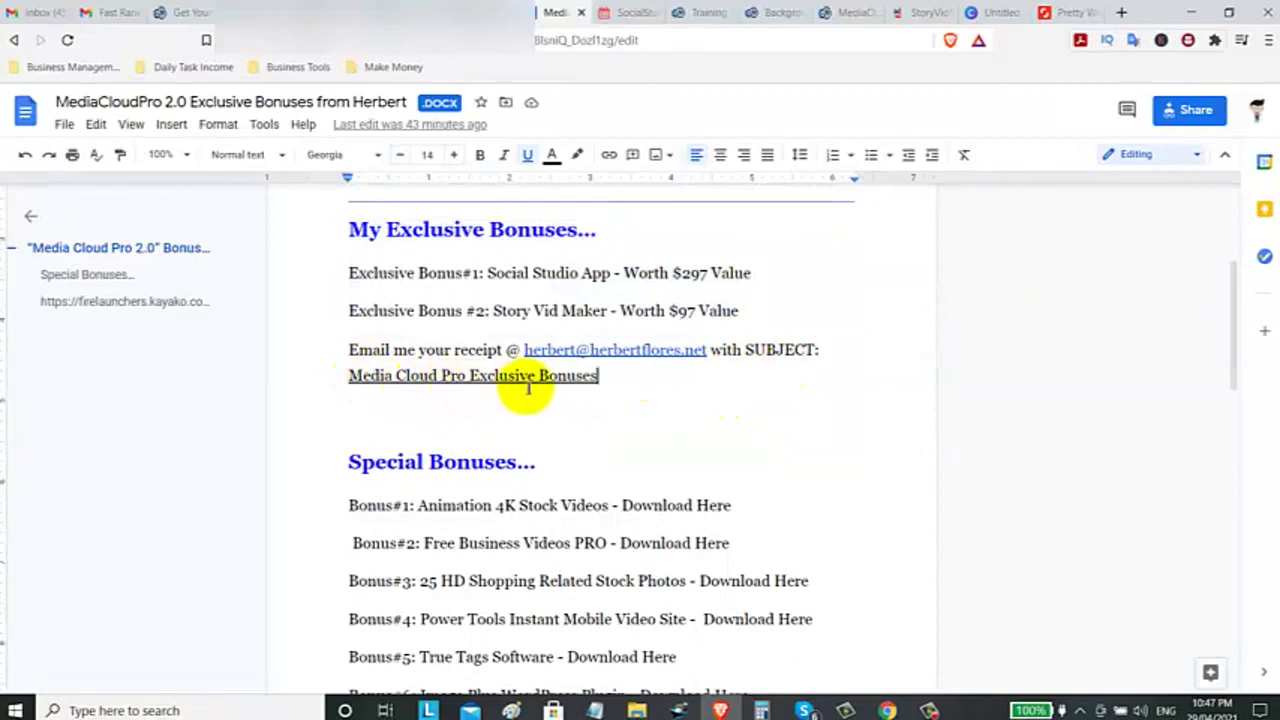
scroll(592, 392, down, 1)
scroll(592, 392, down, 2)
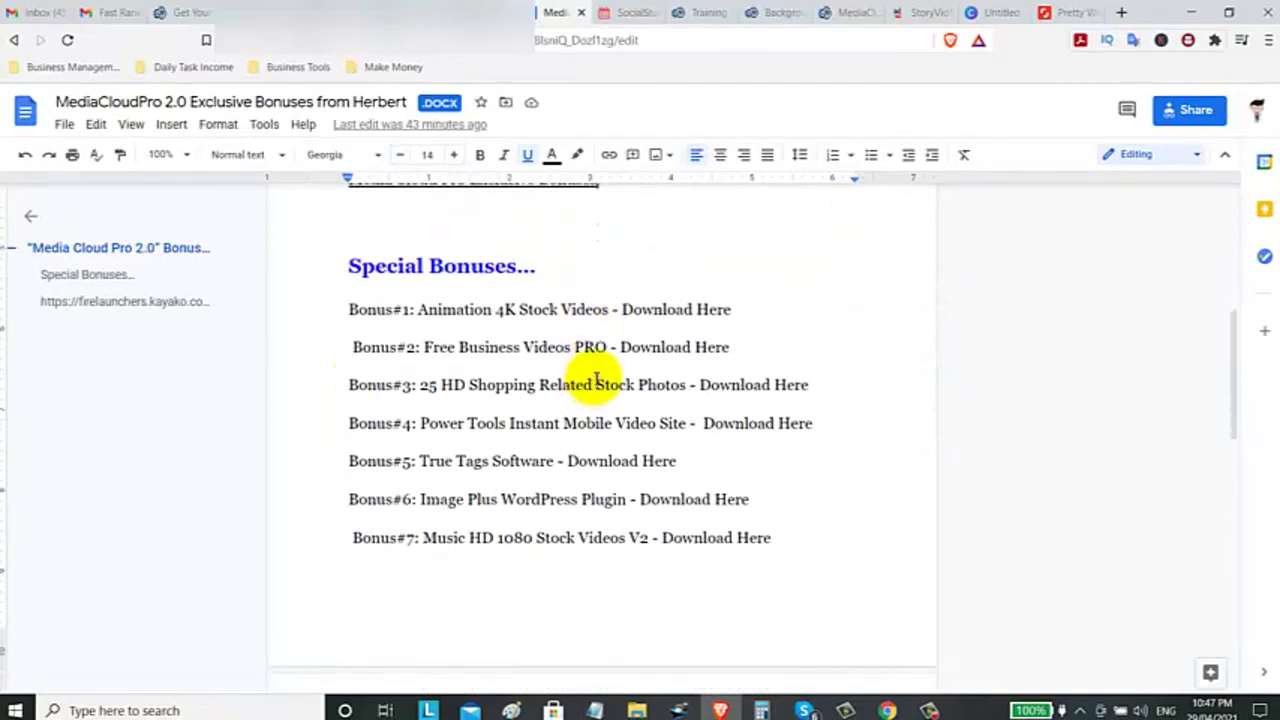
scroll(594, 377, up, 4)
drag(349, 314, 738, 391)
scroll(608, 371, down, 1)
click(740, 385)
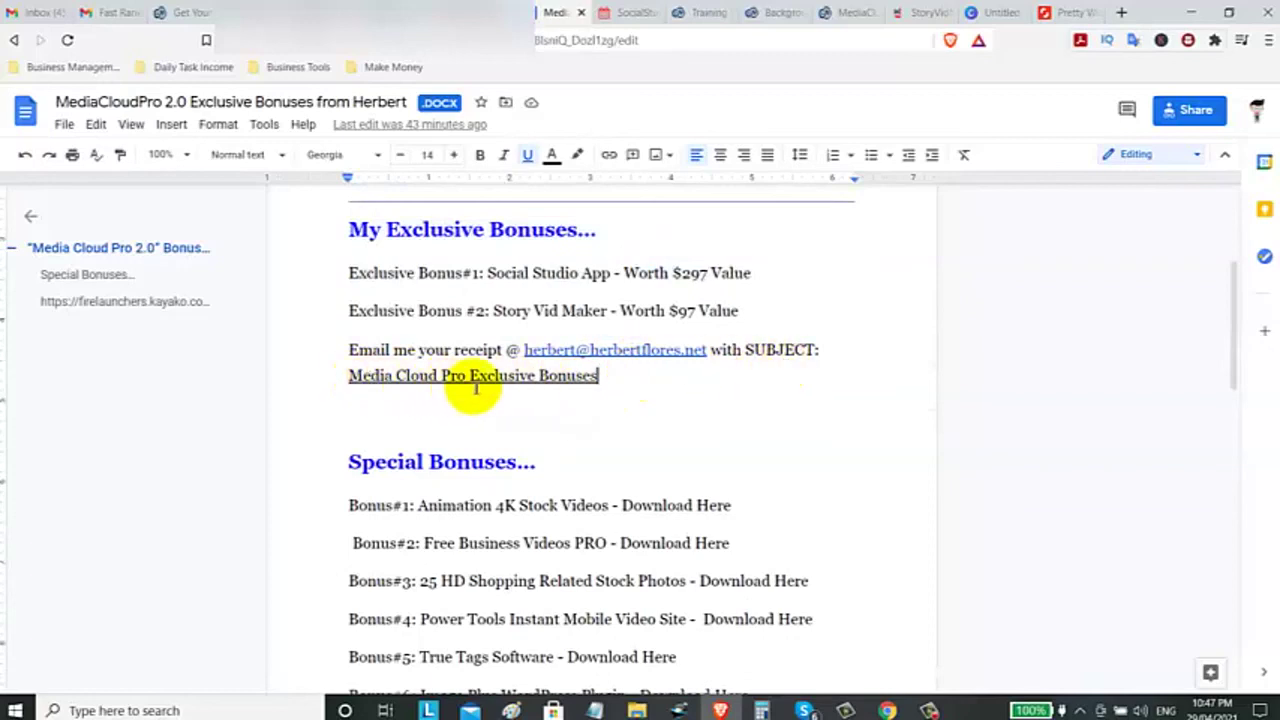
scroll(592, 392, down, 4)
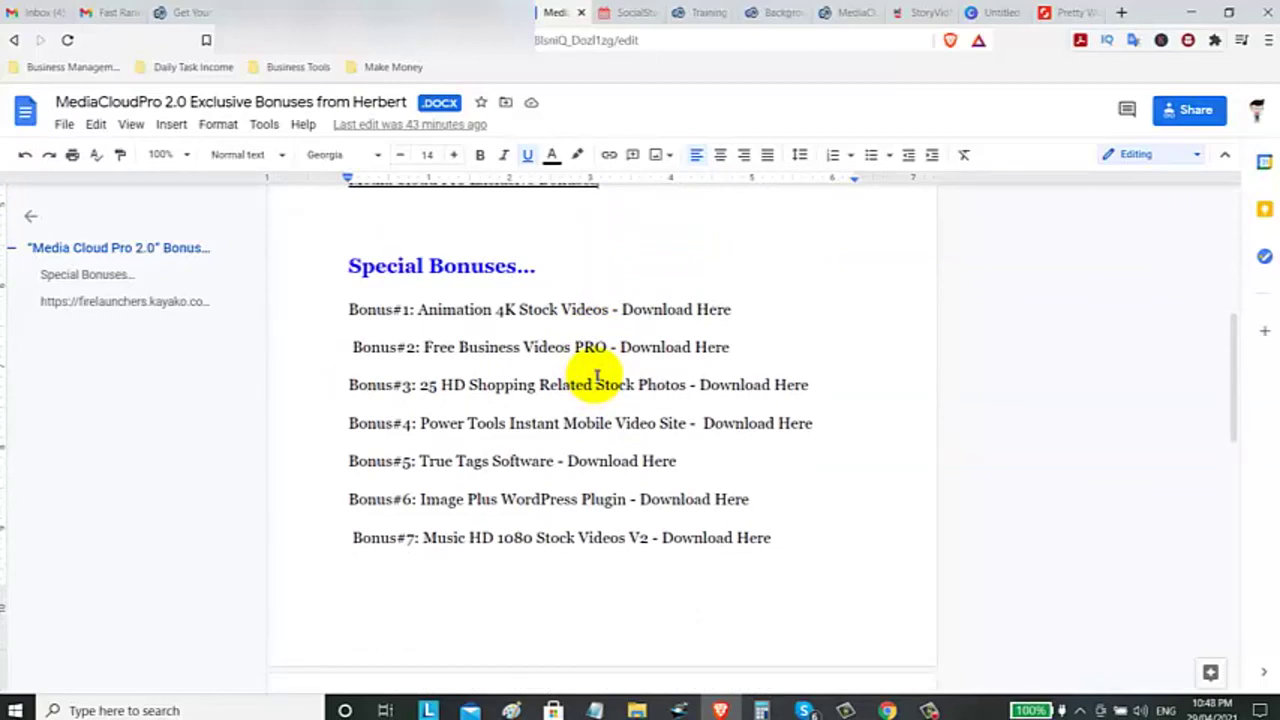
scroll(543, 366, down, 2)
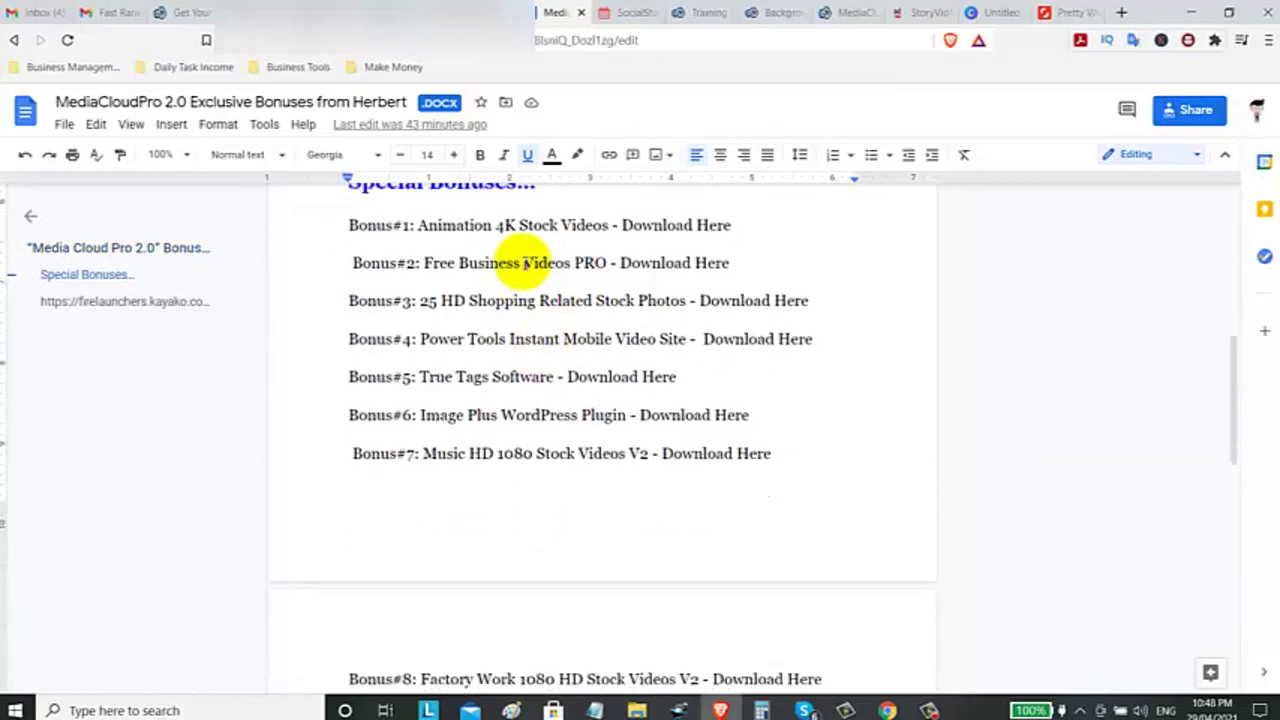
click(467, 302)
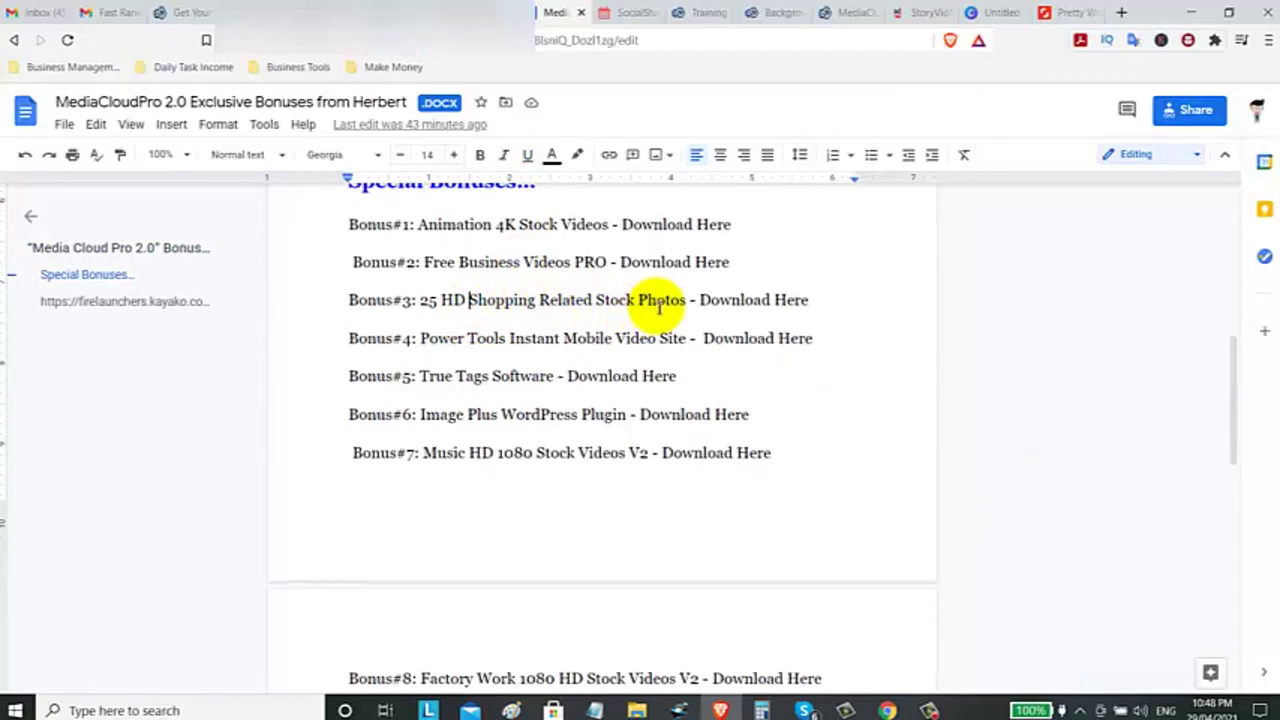
scroll(655, 305, down, 2)
scroll(575, 322, down, 1)
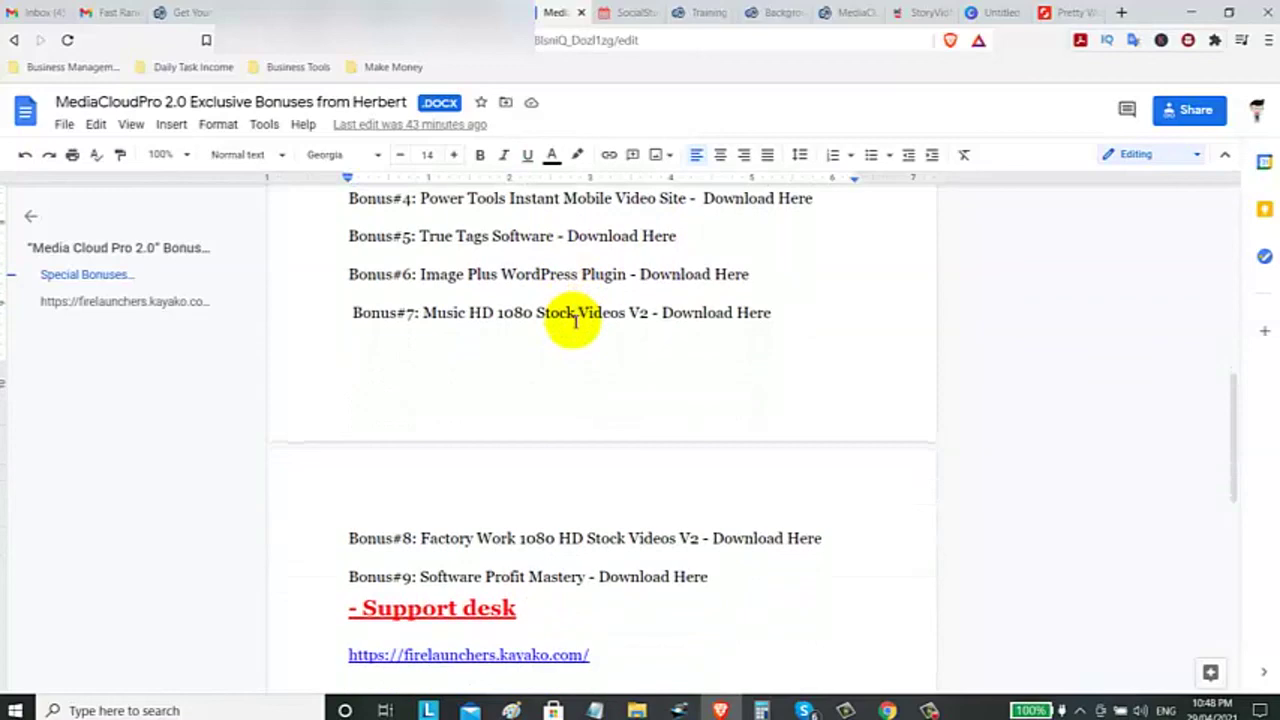
scroll(572, 322, down, 3)
click(558, 398)
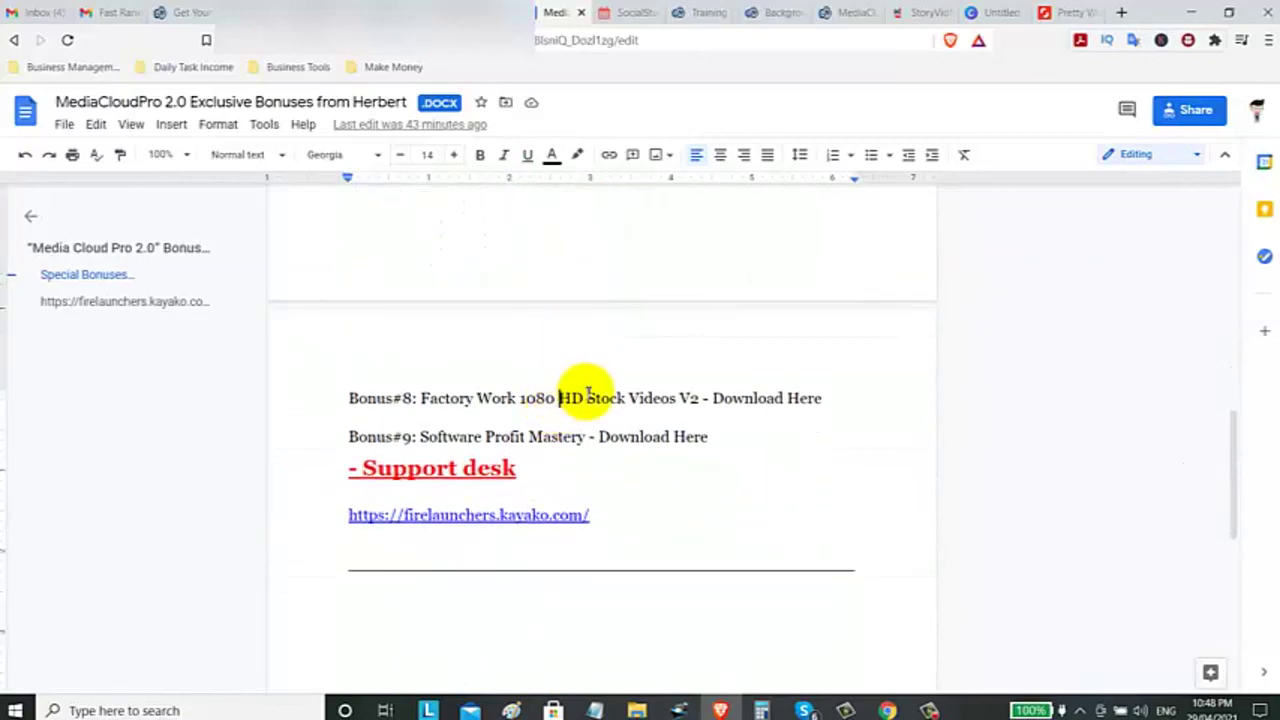
scroll(590, 388, up, 3)
scroll(591, 390, down, 3)
scroll(592, 396, up, 1)
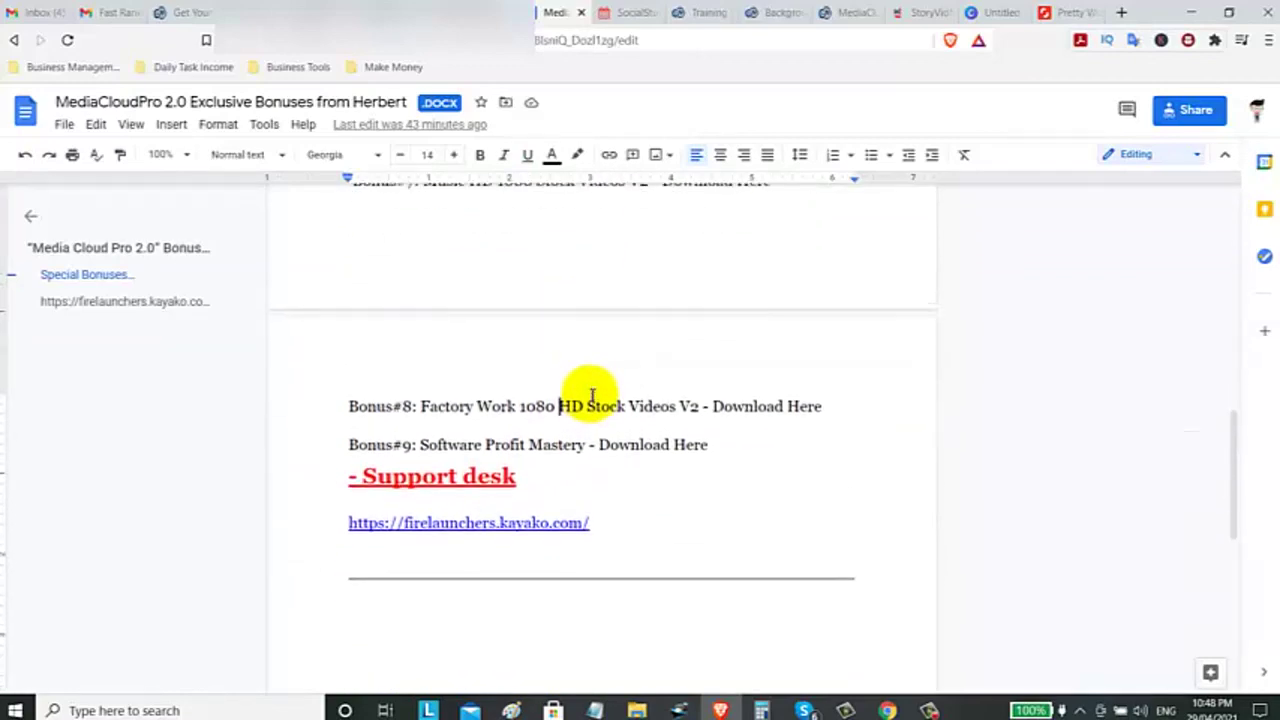
scroll(592, 396, up, 3)
scroll(592, 396, up, 3)
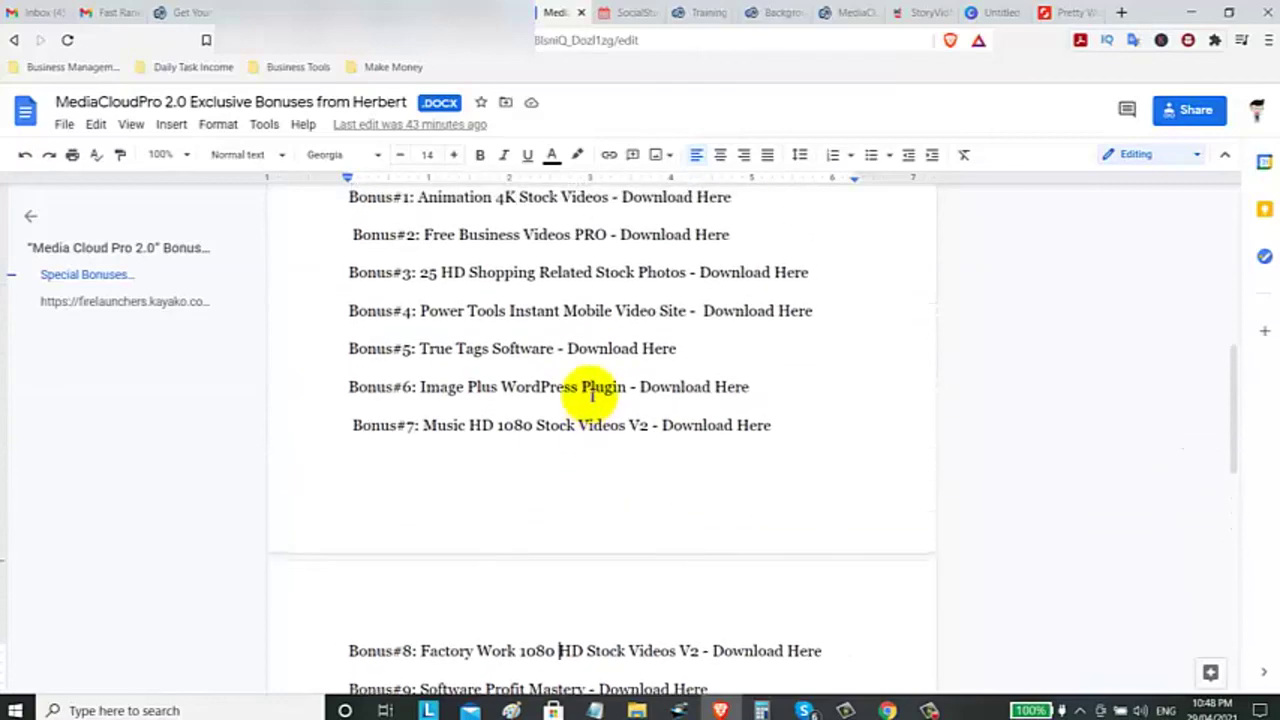
scroll(592, 396, up, 3)
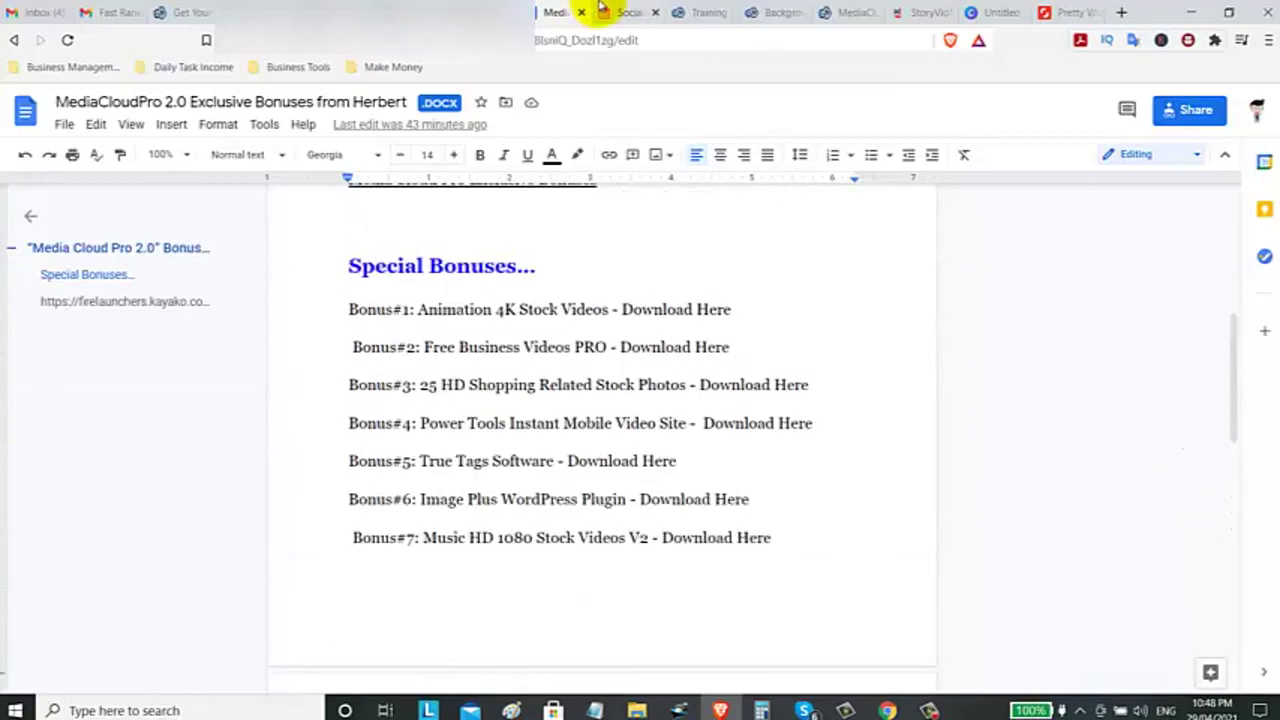
Step: Switch to the MediaCloudPro Training Videos tab with its embedded tutorials
click(703, 11)
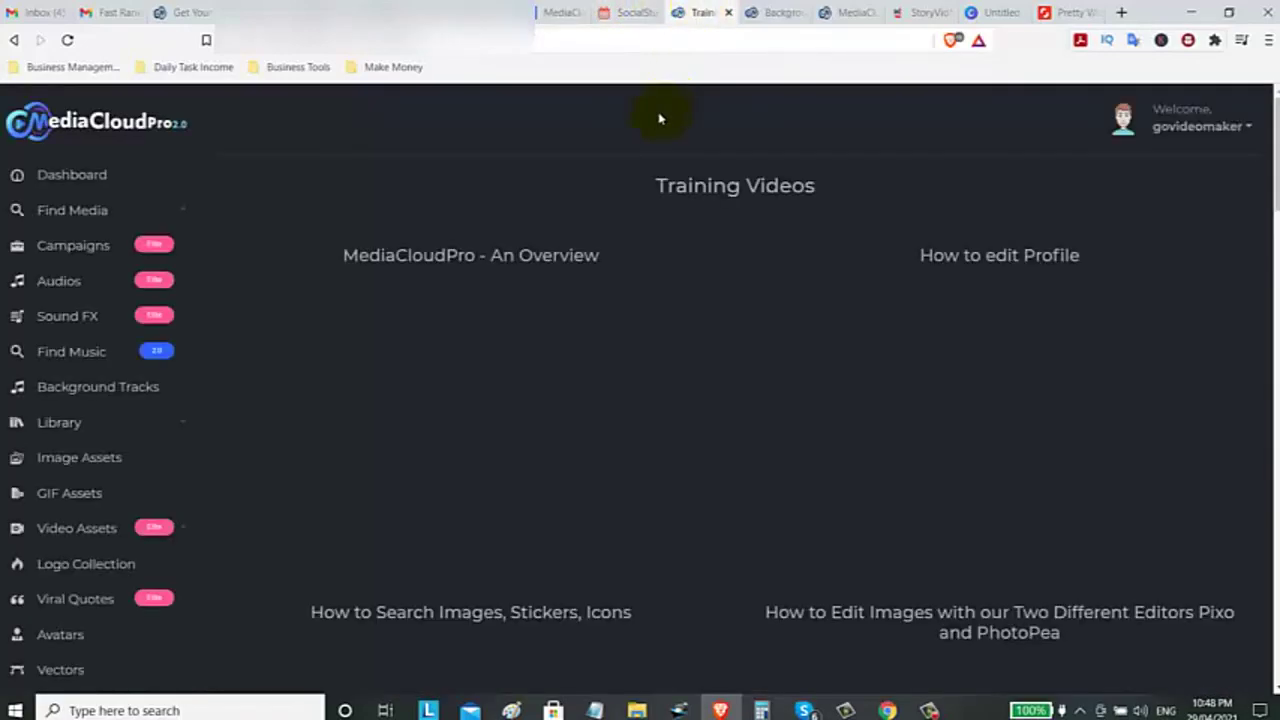